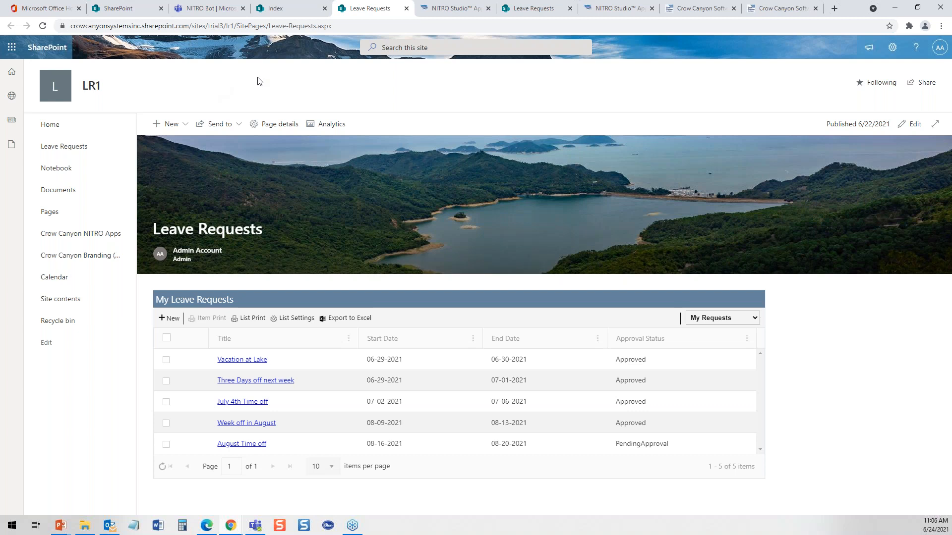
# View the Employee Portal page and the NITRO Bot chat in Microsoft Teams, then return to the SharePoint Leave Requests page.
pyautogui.click(278, 13)
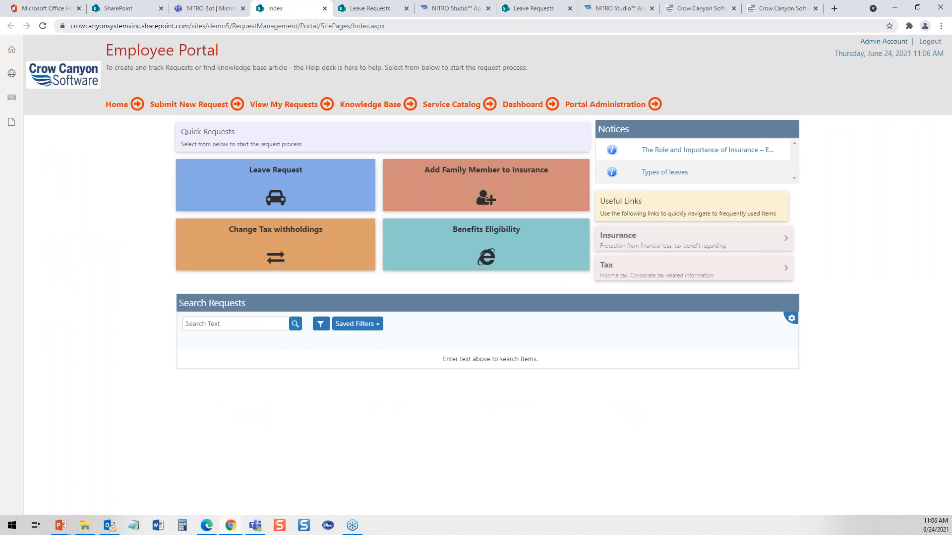
pyautogui.click(223, 10)
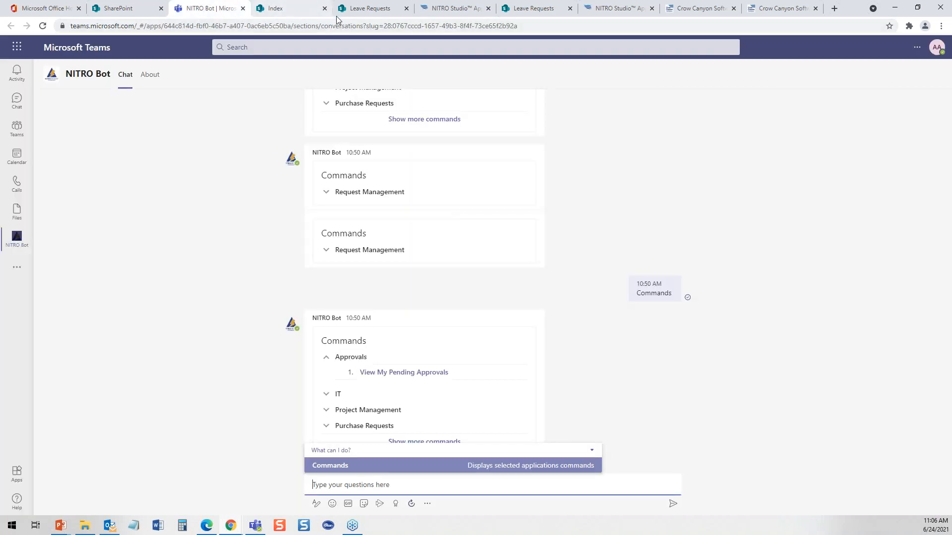
pyautogui.click(362, 10)
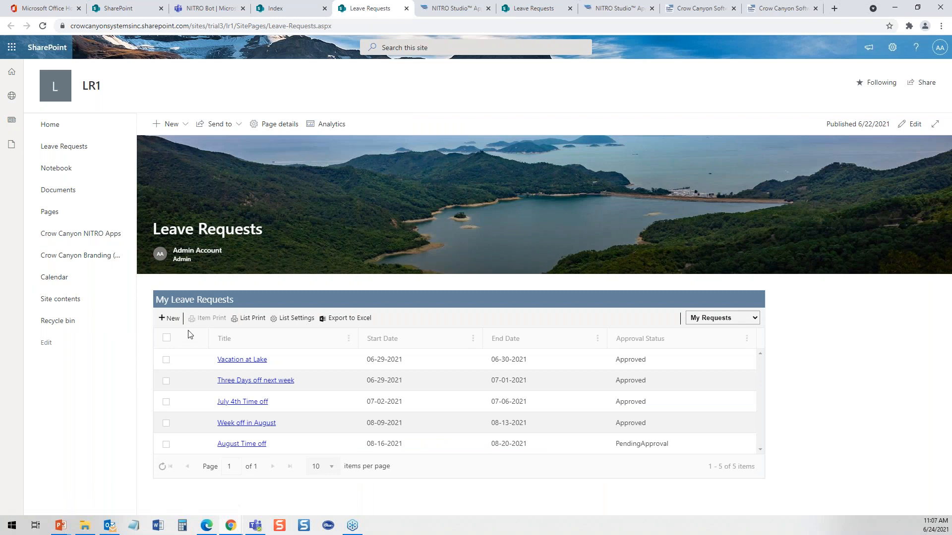
# Start a new leave request titled "Vacation in August".
pyautogui.click(173, 320)
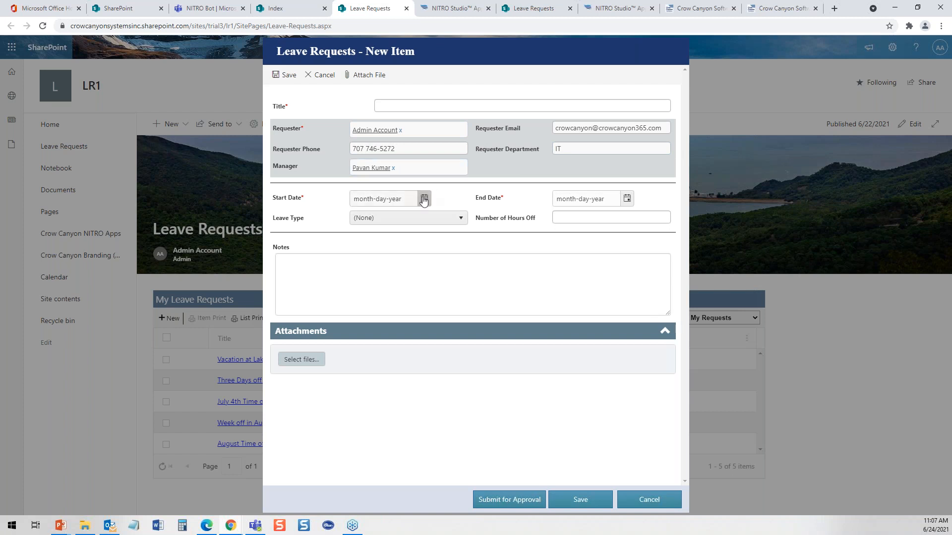
pyautogui.click(418, 104)
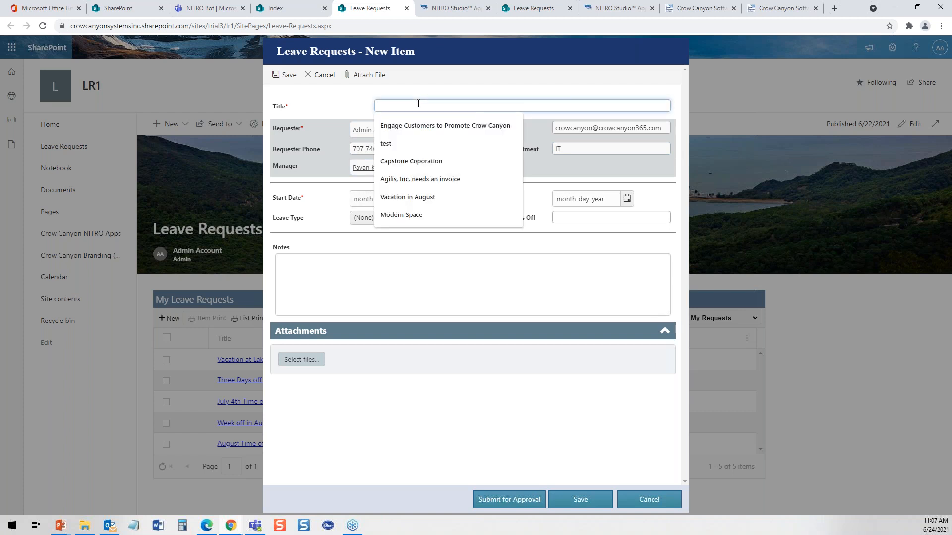
pyautogui.write('Vact')
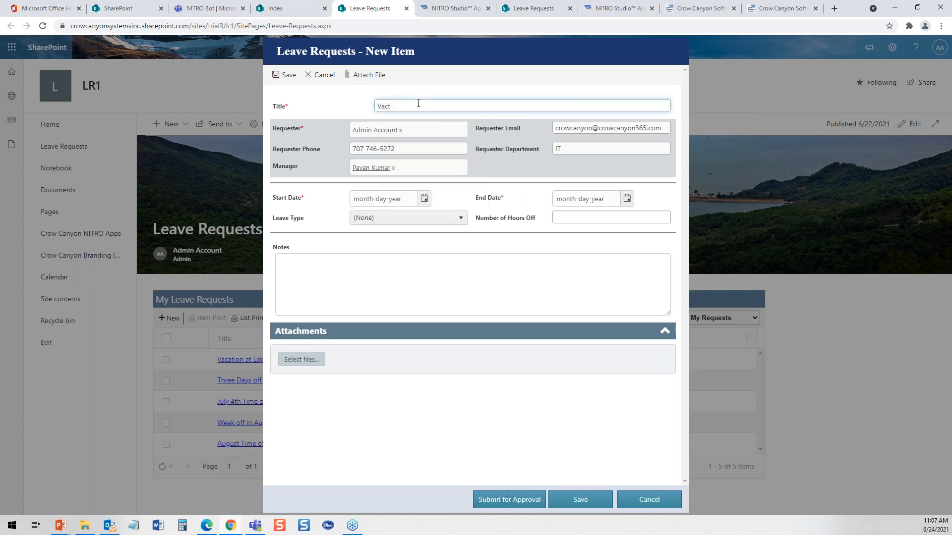
pyautogui.press('BackSpace')
pyautogui.click(422, 126)
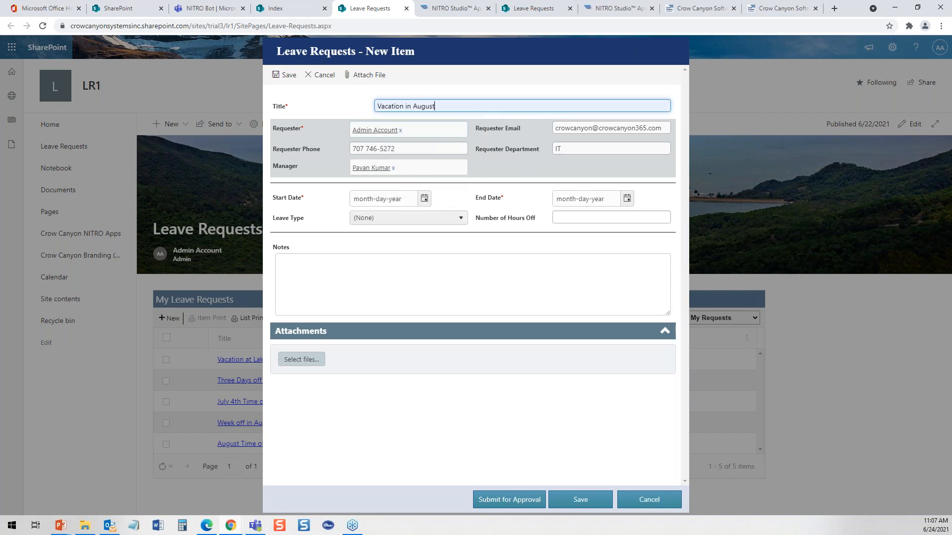
# Set the leave request's start date to 08-09-2021 and its end date to 08-13-2021.
pyautogui.click(424, 200)
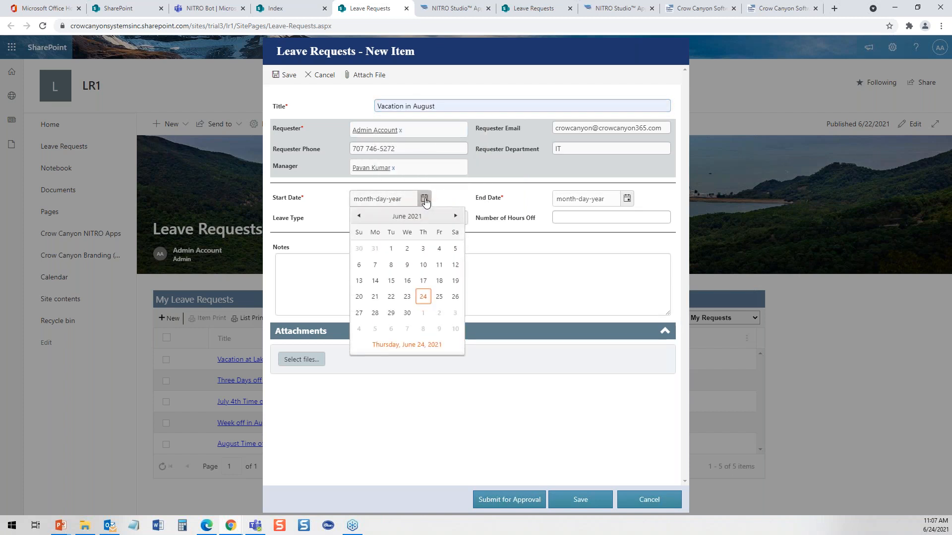
pyautogui.click(457, 217)
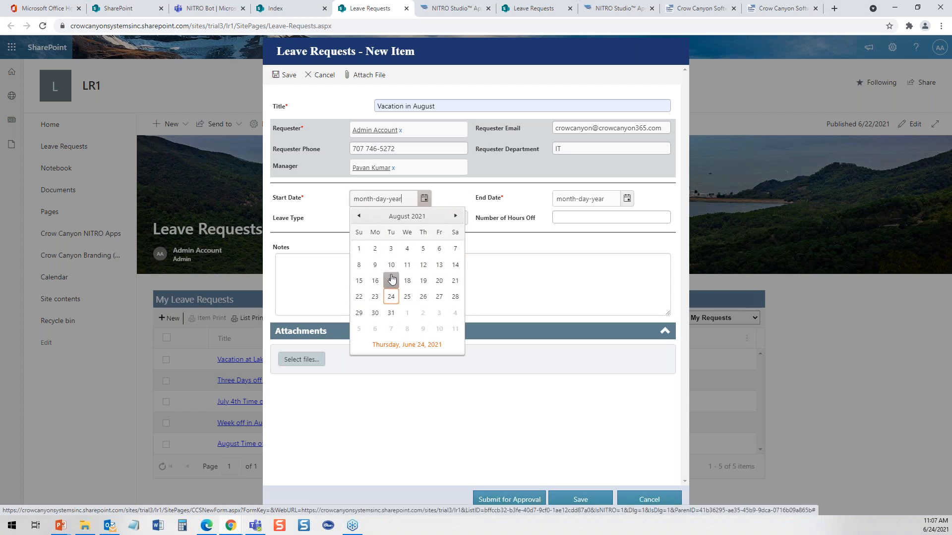
pyautogui.click(375, 264)
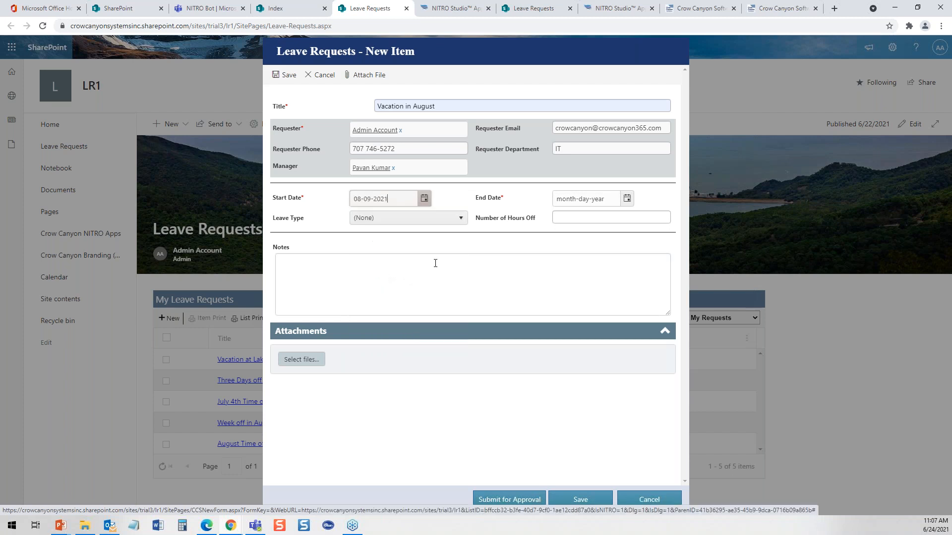
pyautogui.click(627, 198)
pyautogui.click(658, 216)
pyautogui.click(658, 215)
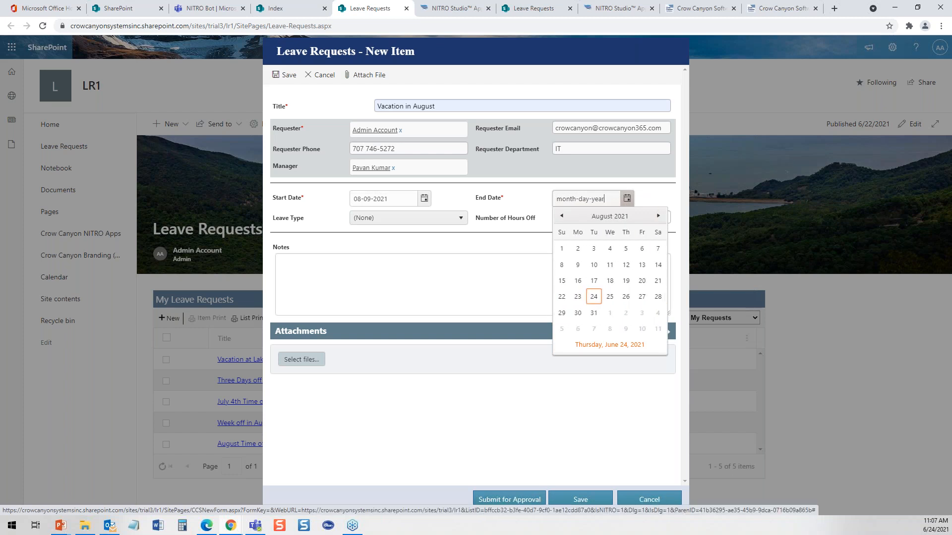
pyautogui.click(641, 264)
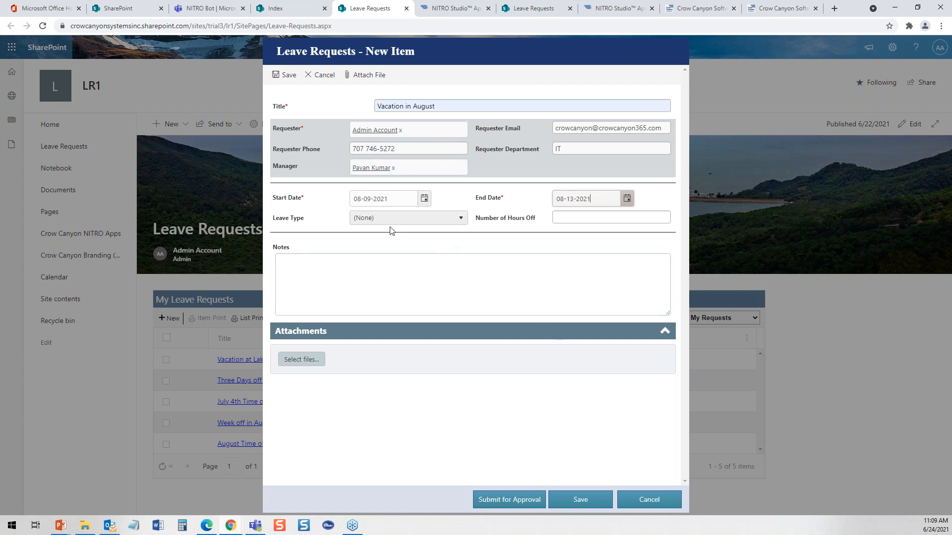
# Set the leave type to PTO and the number of hours off to 40.
pyautogui.click(461, 223)
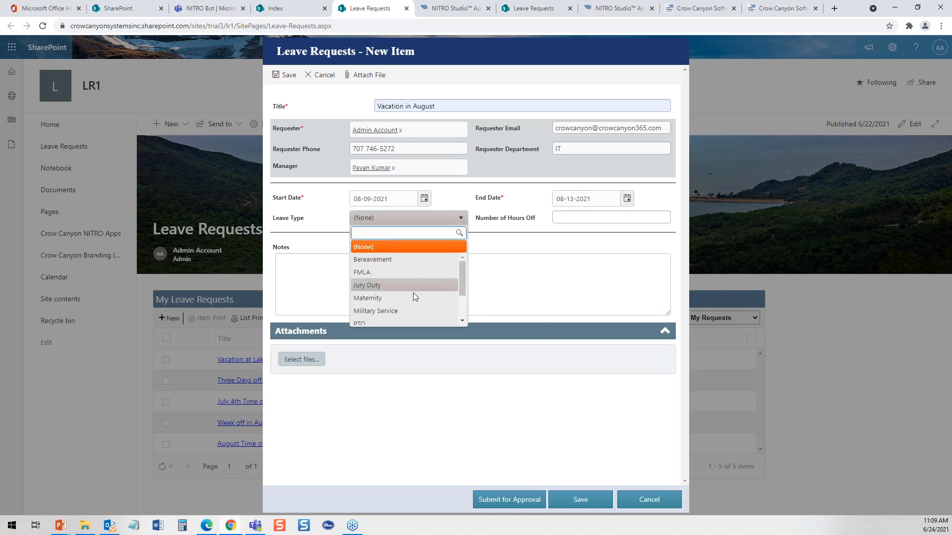
pyautogui.click(383, 320)
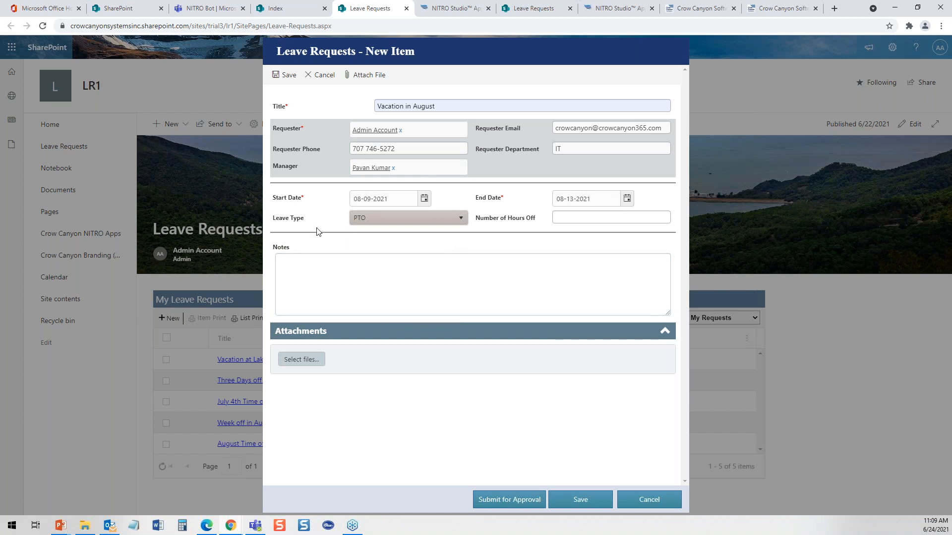
pyautogui.click(573, 217)
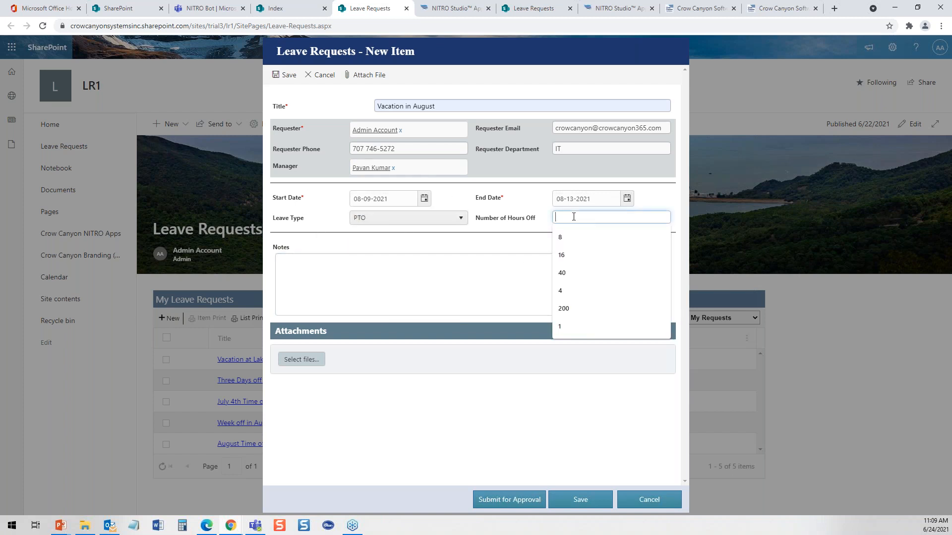
pyautogui.write('40')
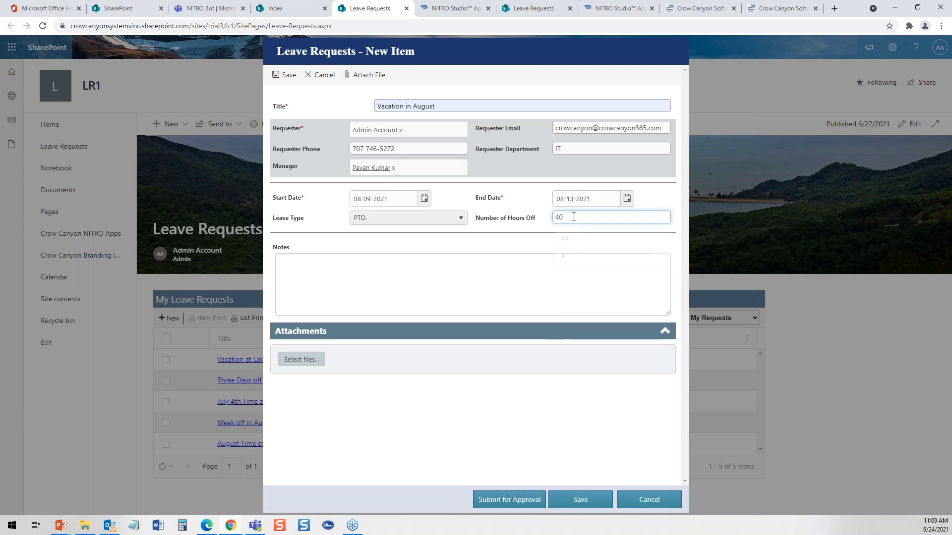
# Add the note "going to the lake cabin" and submit the leave request for approval, closing the action summary.
pyautogui.click(390, 289)
pyautogui.write('going to the la')
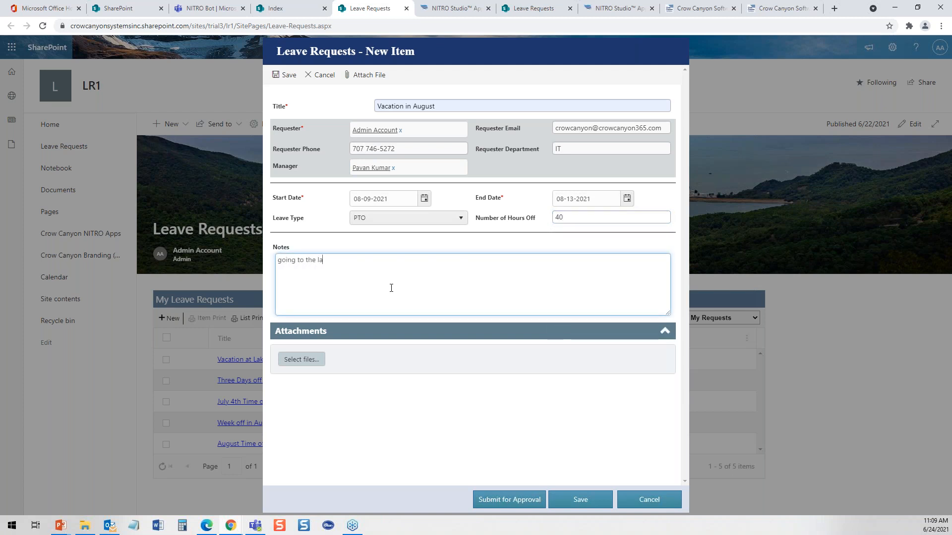
pyautogui.write('ke cabin')
pyautogui.click(505, 500)
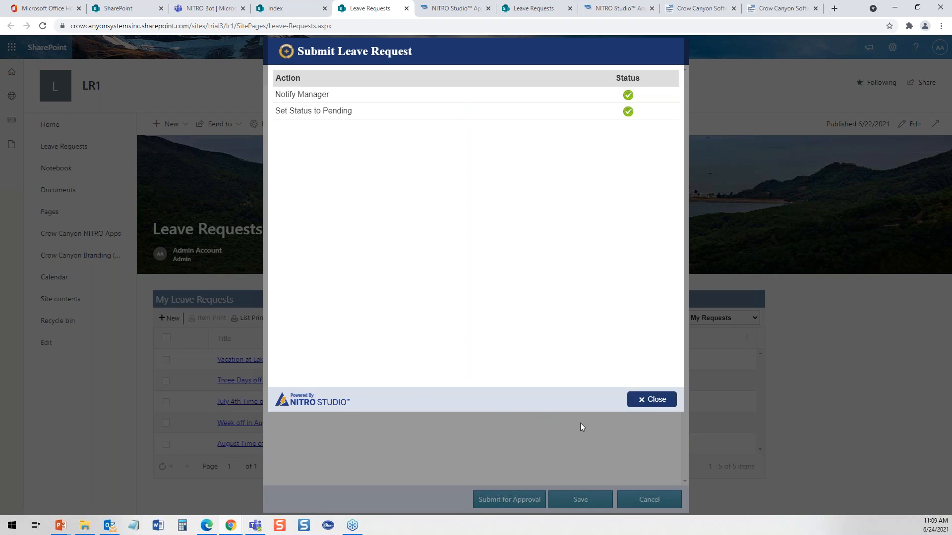
pyautogui.click(658, 402)
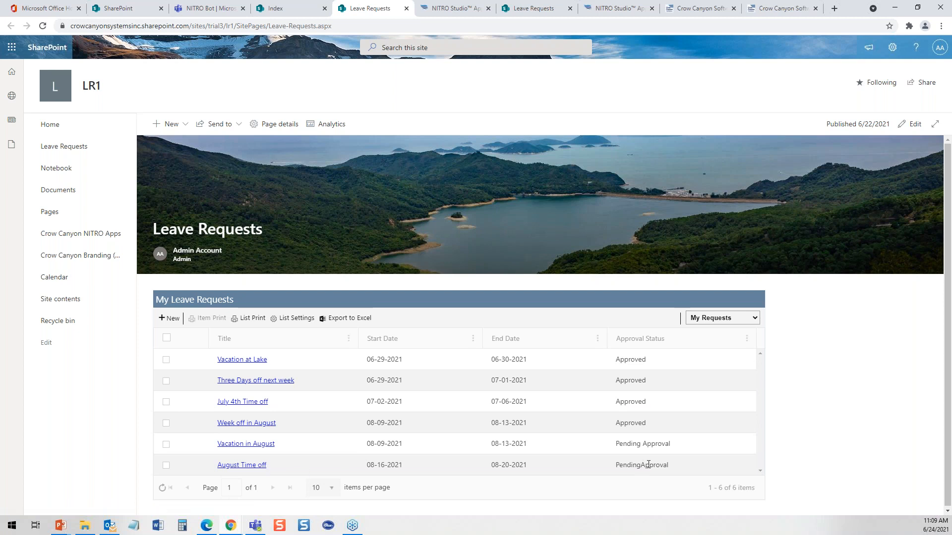
# Switch to the manager's Outlook inbox, open the new leave request email and follow its link to the Vacation in August request.
pyautogui.click(232, 527)
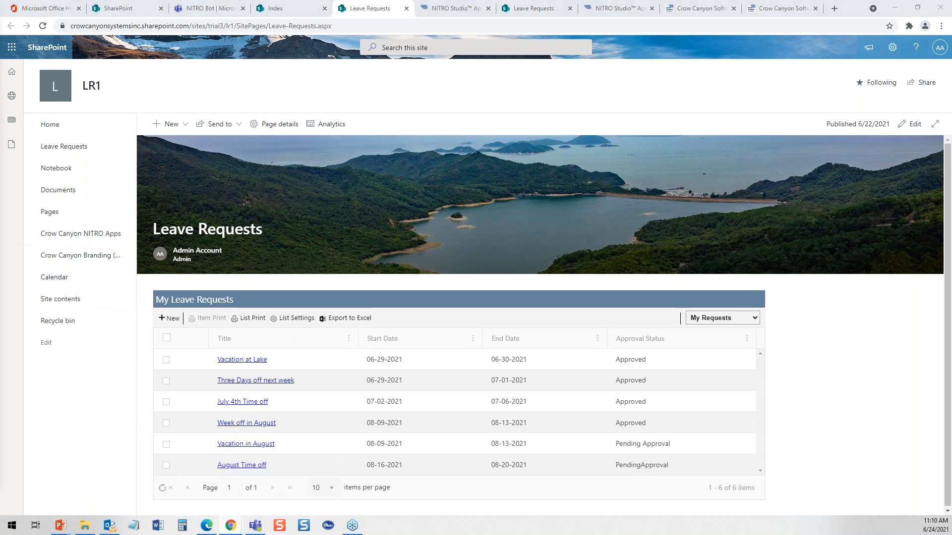
pyautogui.hotkey('alt', 'Tab')
pyautogui.moveTo(652, 37); pyautogui.dragTo(704, 13)
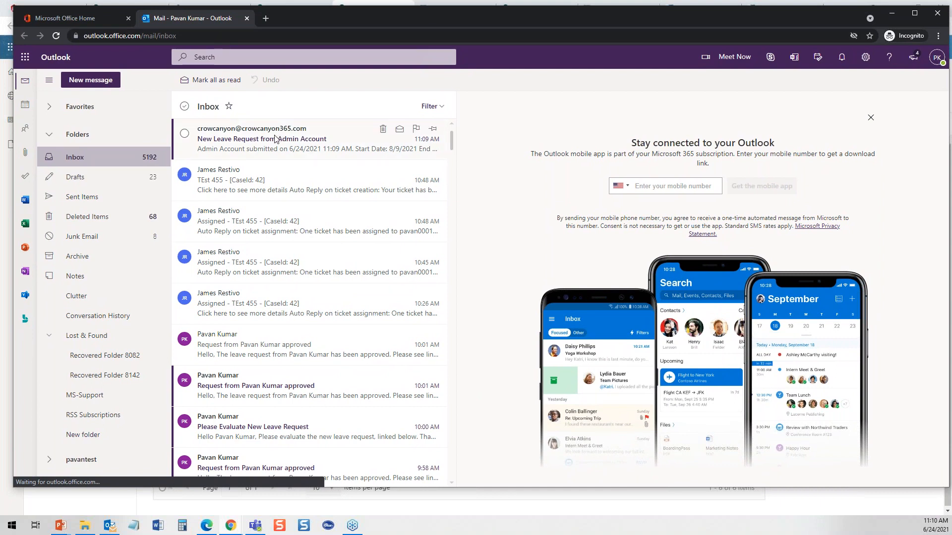
pyautogui.click(250, 144)
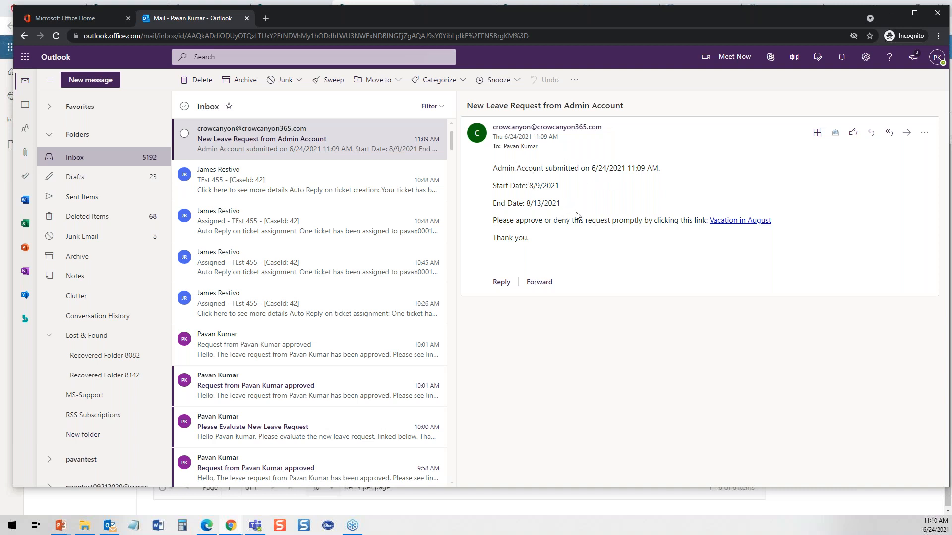
pyautogui.click(737, 225)
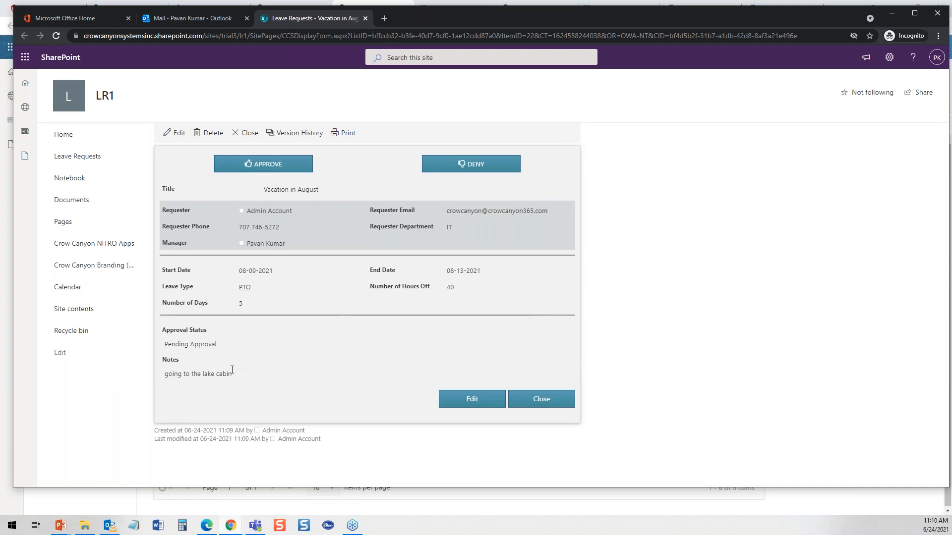
# Approve the Vacation in August request with the approver comment "have a good time" and close the action summary.
pyautogui.click(293, 164)
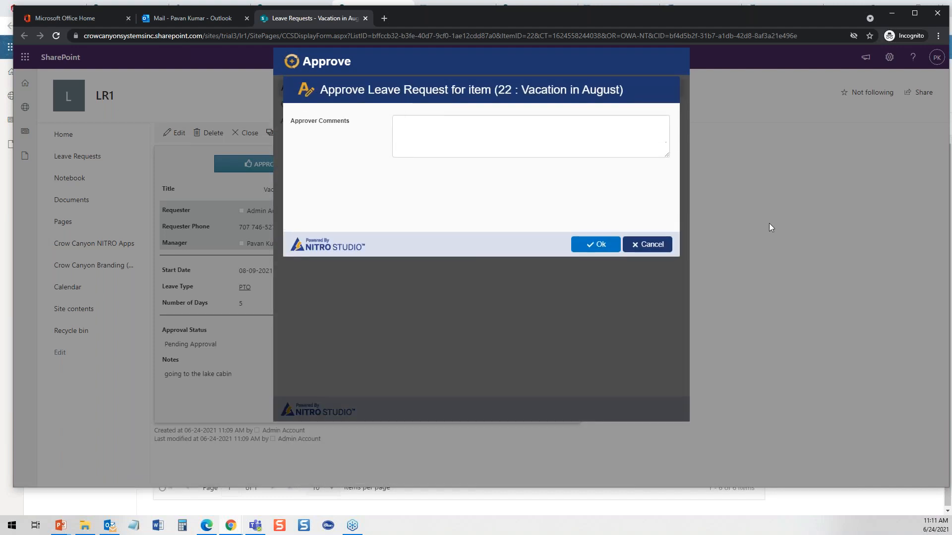
pyautogui.click(395, 123)
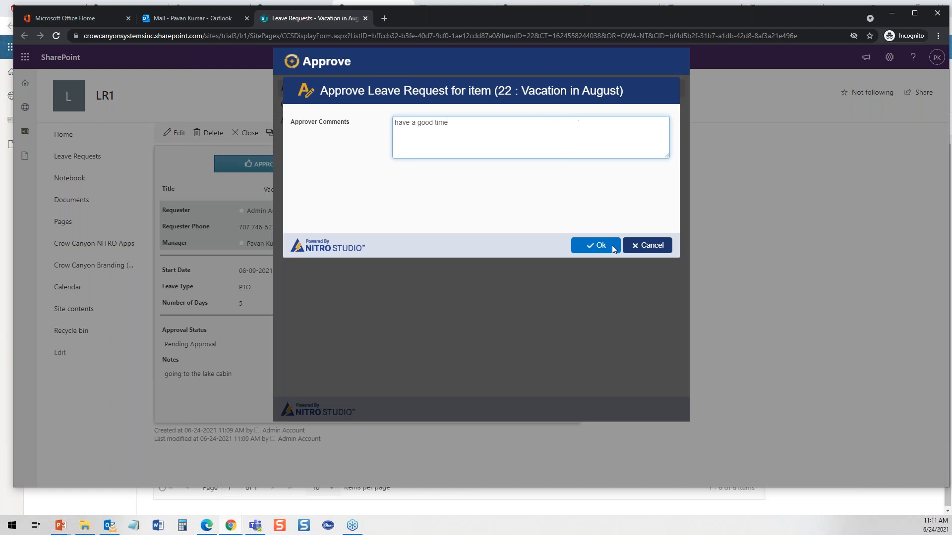
pyautogui.click(596, 245)
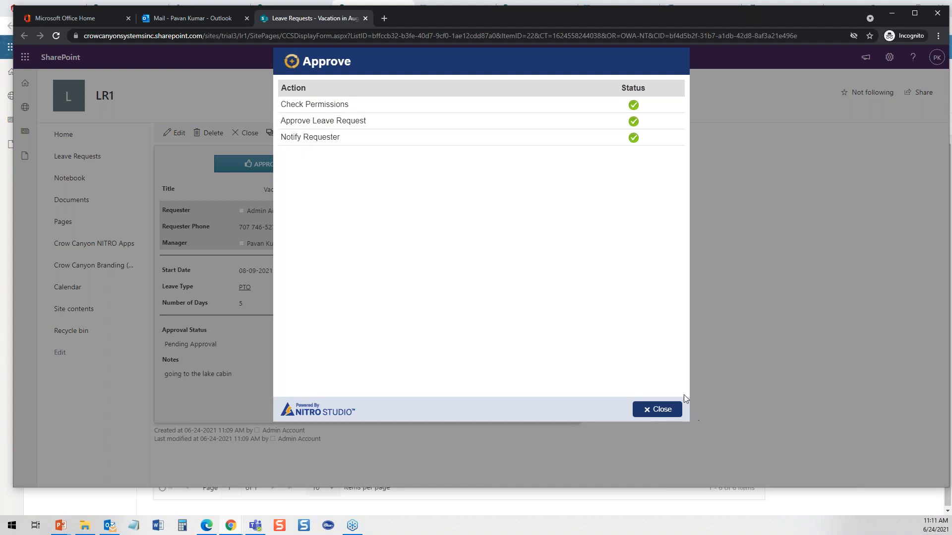
pyautogui.click(658, 411)
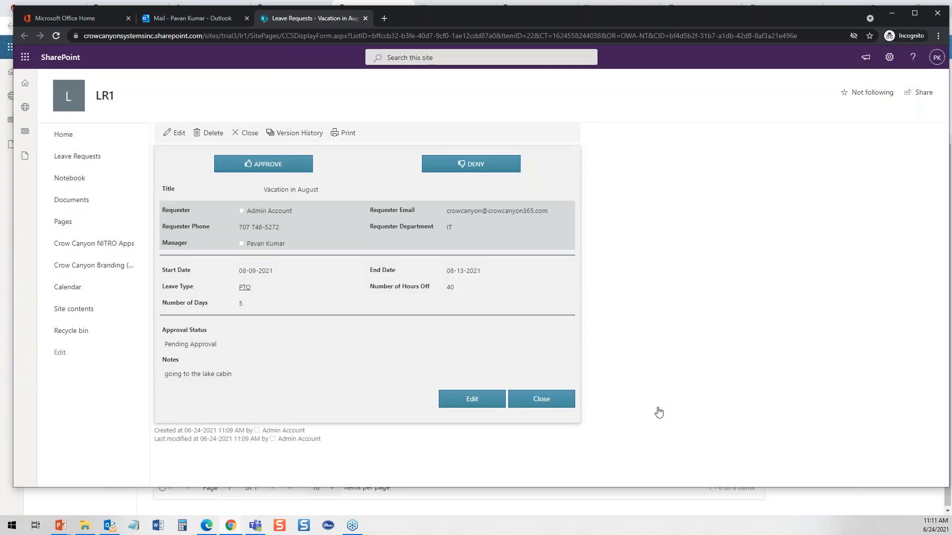
# Close the request form, return to the requester's SharePoint window and refresh the Leave Requests page.
pyautogui.click(549, 403)
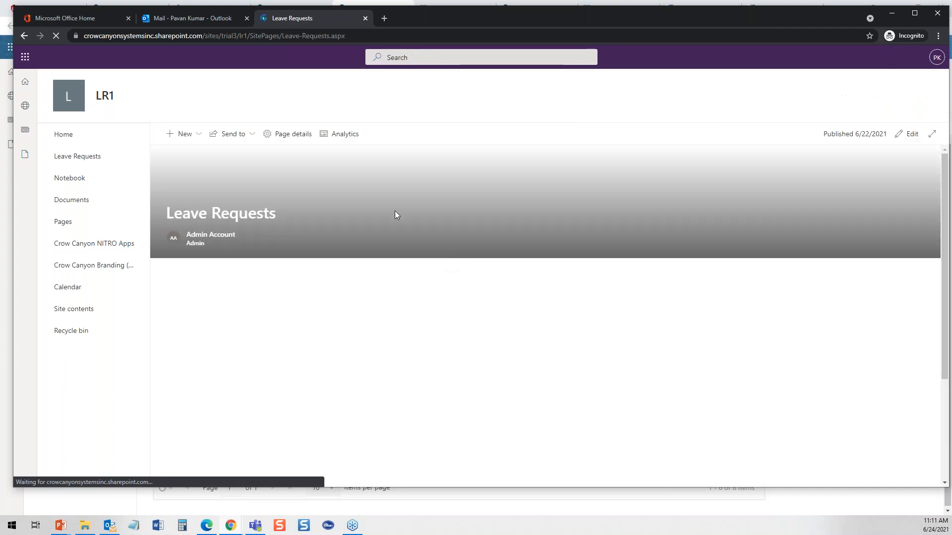
pyautogui.click(891, 13)
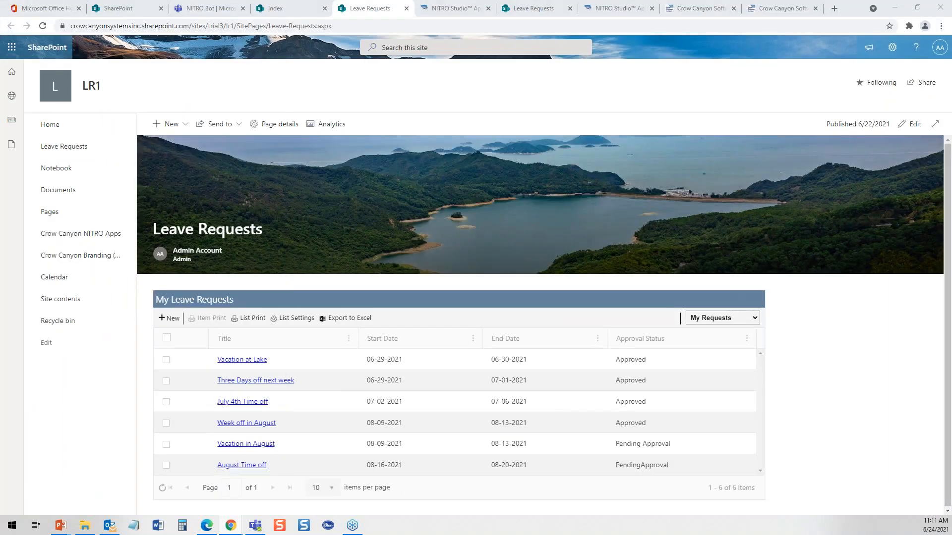
pyautogui.press('F5')
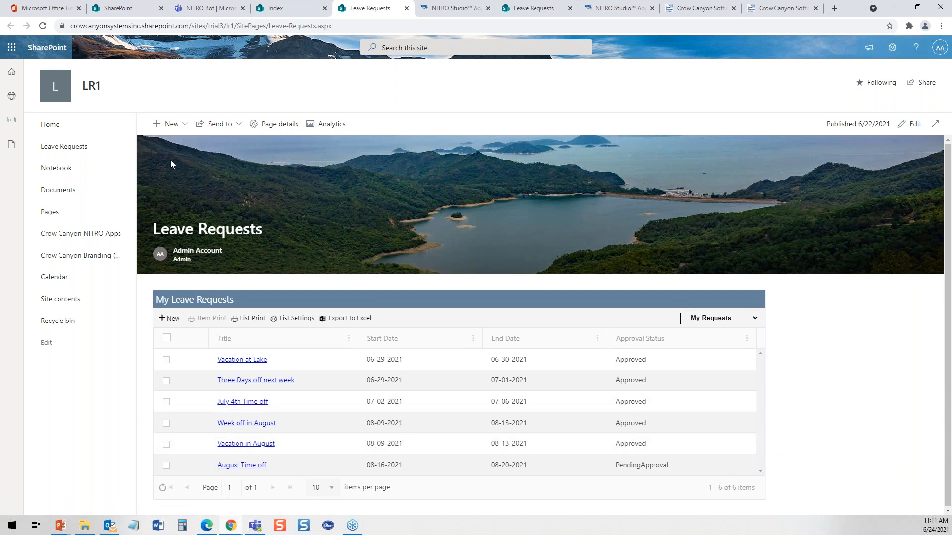
# In the requester's Outlook inbox, flag and open the newest leave approval email, and return to the SharePoint Leave Requests page.
pyautogui.click(73, 15)
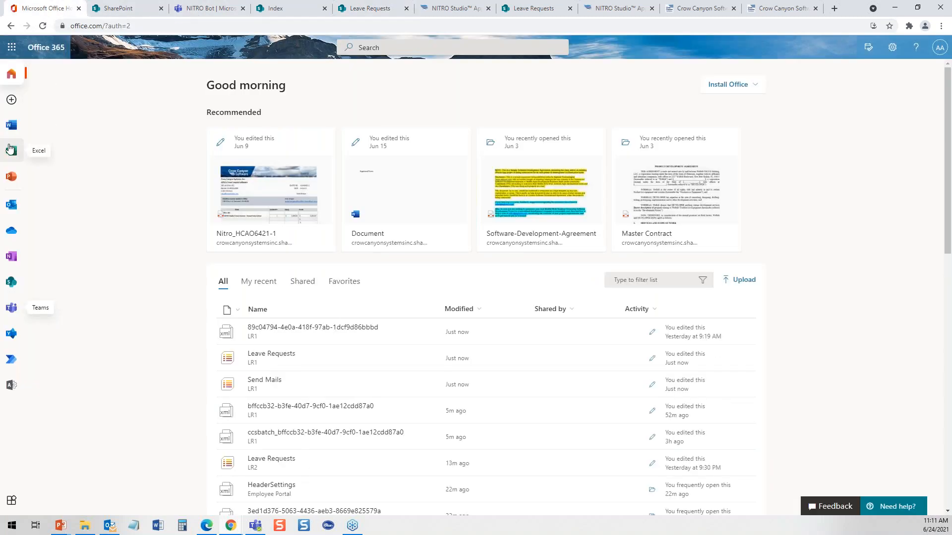
pyautogui.click(11, 204)
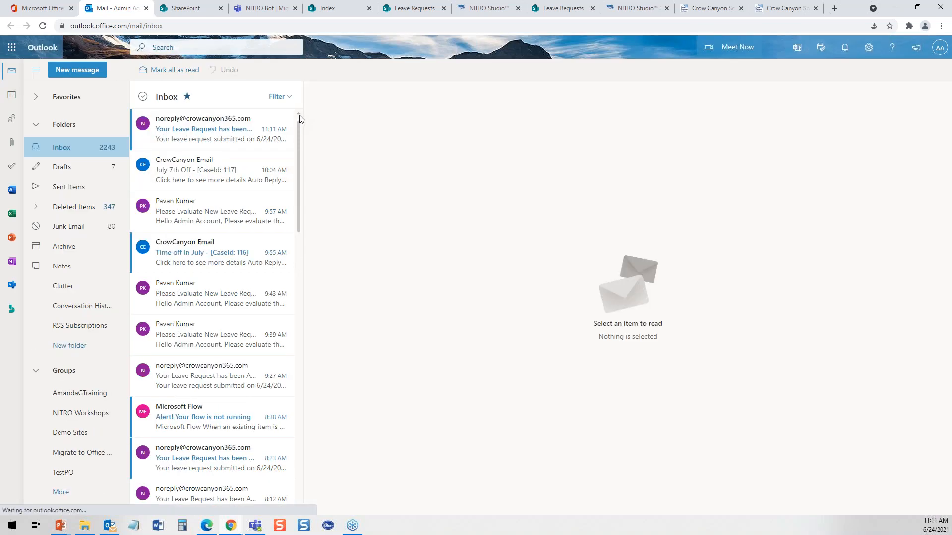
pyautogui.click(263, 119)
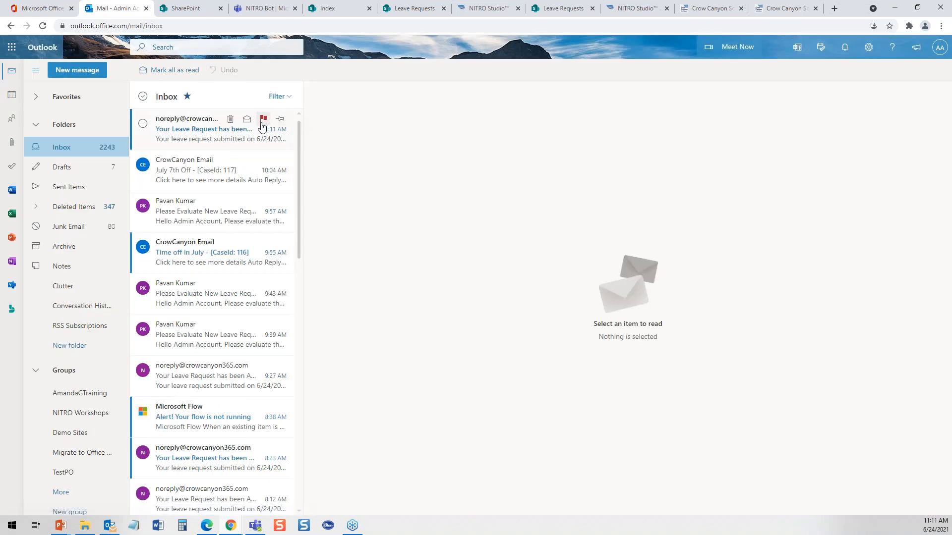
pyautogui.click(213, 130)
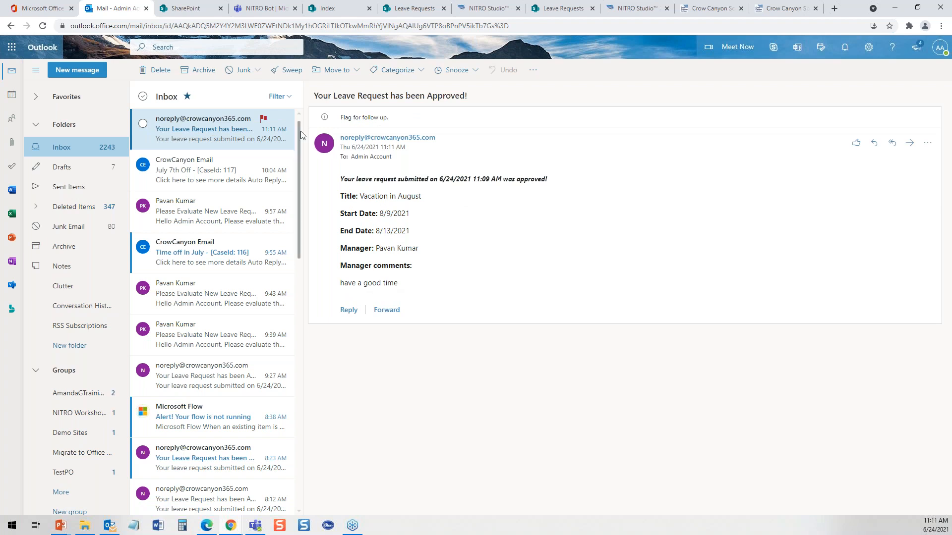
pyautogui.click(421, 12)
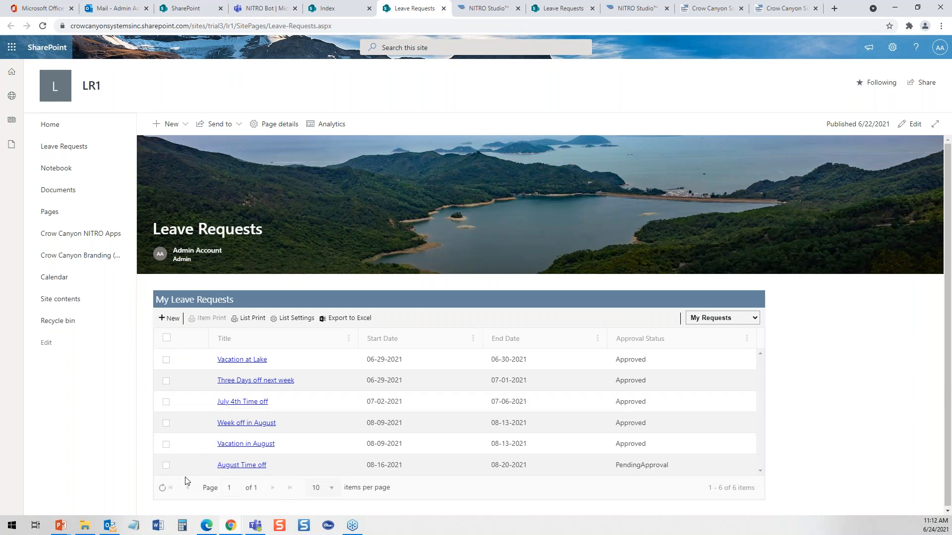
# Delete the August Time off request from My Leave Requests and confirm the deletion.
pyautogui.click(167, 465)
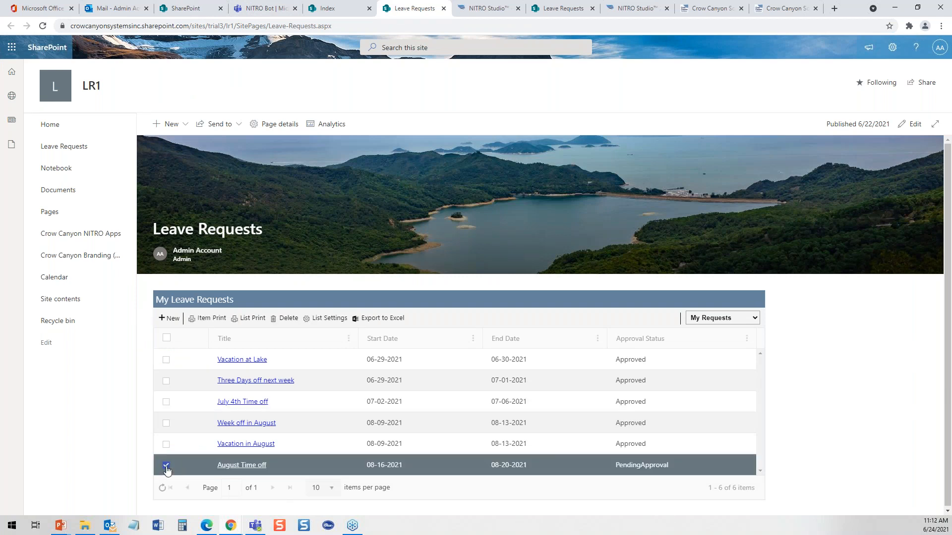
pyautogui.click(291, 322)
pyautogui.click(434, 303)
# Open the Vacation in August request to review its approval status and approver comments, and close it.
pyautogui.click(261, 445)
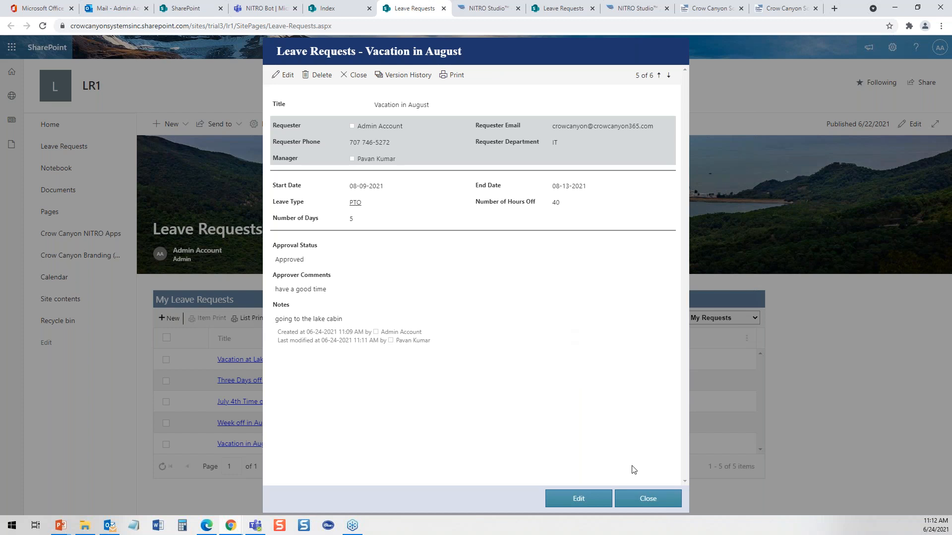
pyautogui.click(647, 499)
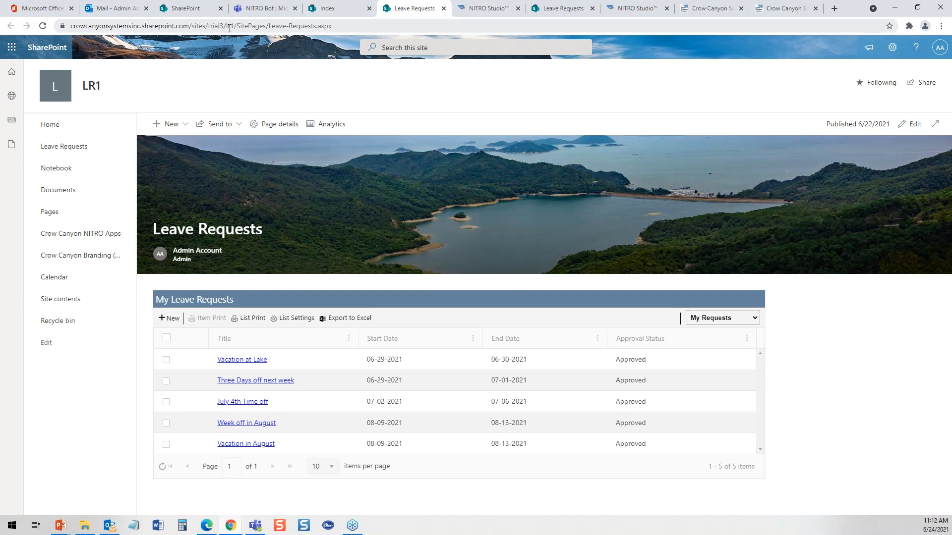
# Switch to NITRO Studio for the LR1 site and open the NITRO Forms designer for the Leave Requests list.
pyautogui.click(494, 14)
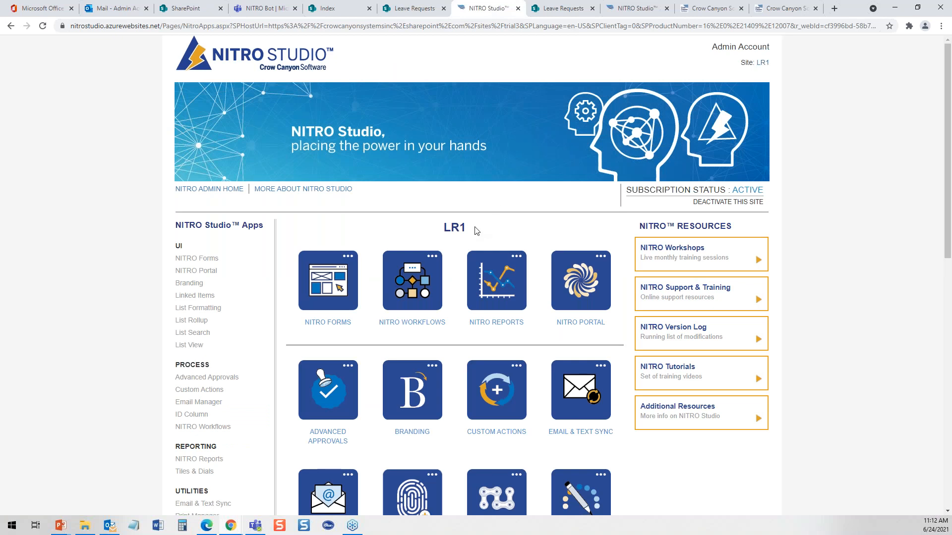
pyautogui.moveTo(475, 231); pyautogui.dragTo(423, 229)
pyautogui.click(404, 232)
pyautogui.moveTo(948, 137); pyautogui.dragTo(947, 96)
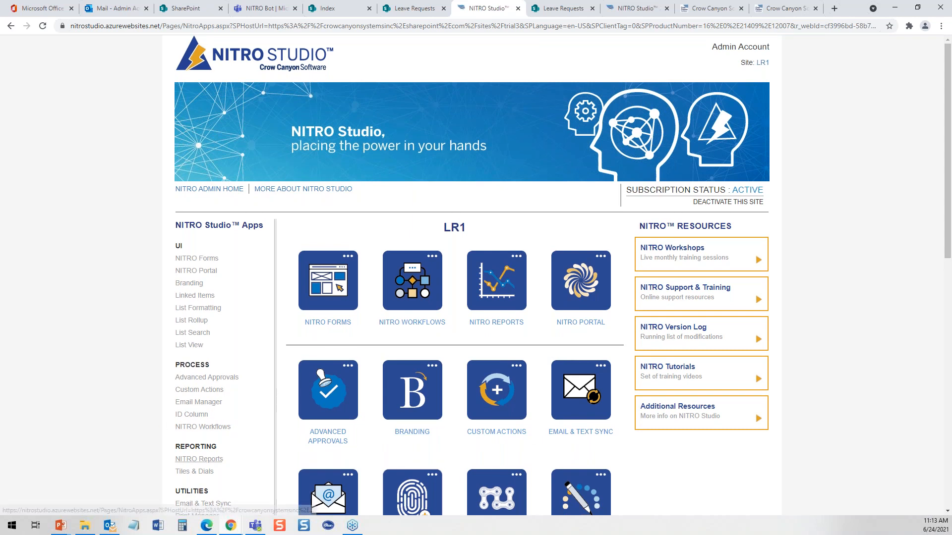
pyautogui.click(342, 322)
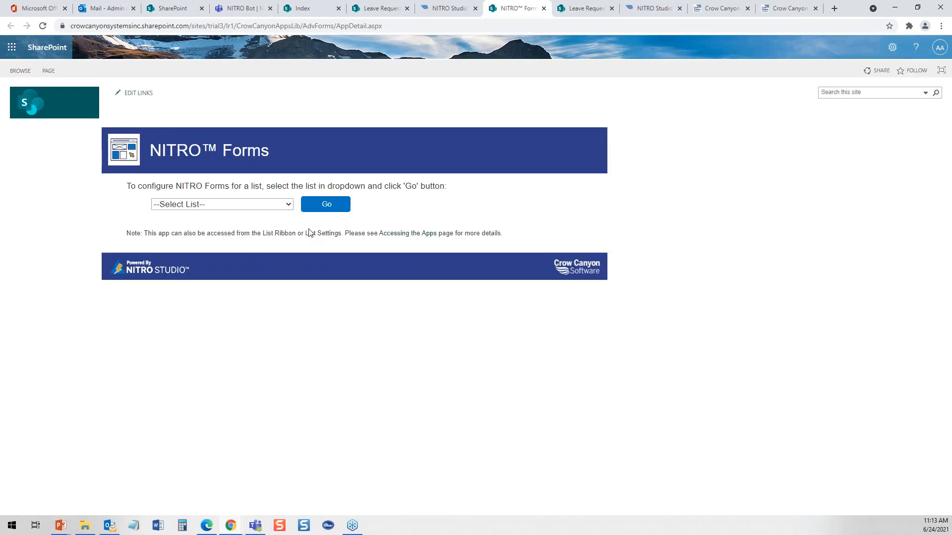
pyautogui.click(292, 208)
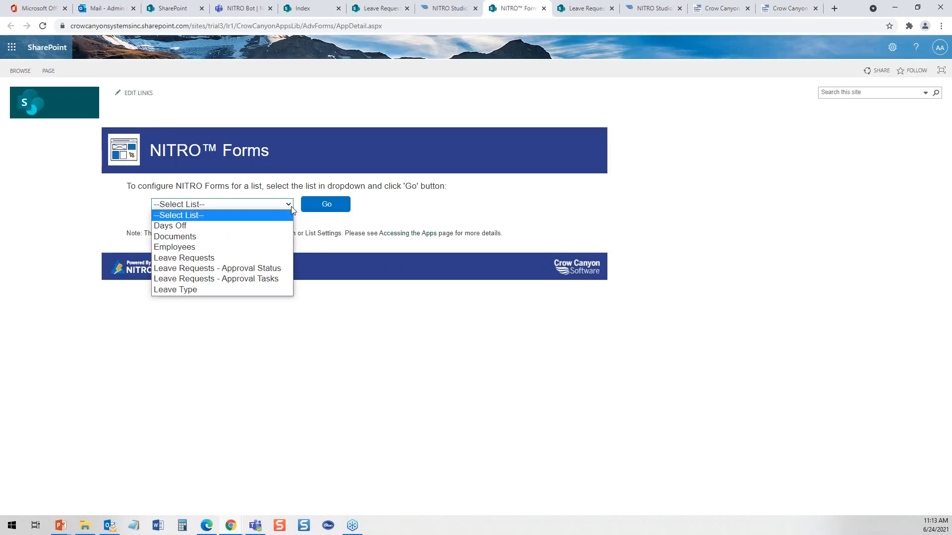
pyautogui.click(243, 257)
pyautogui.click(325, 209)
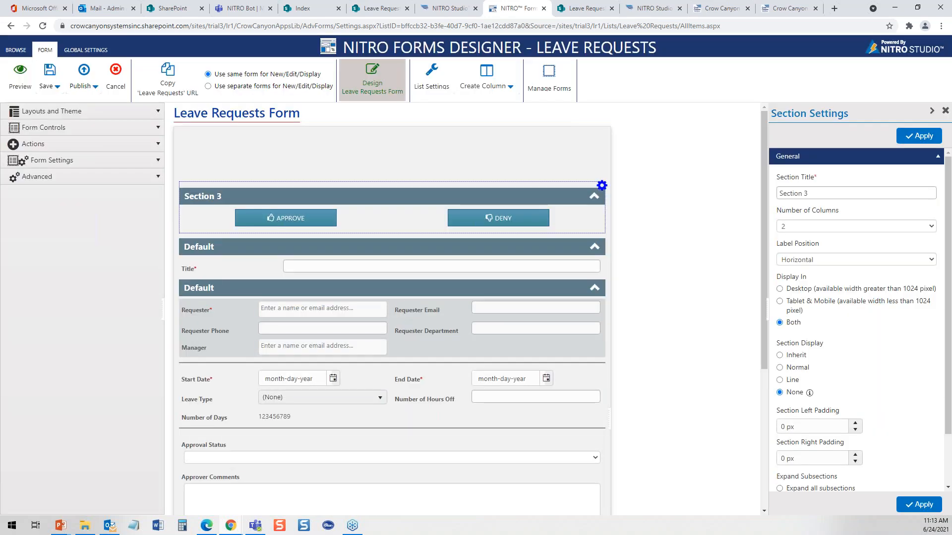
# Compare the Leave Requests form design with the Vacation in August request on the Leave Requests page, and return to the designer.
pyautogui.click(448, 8)
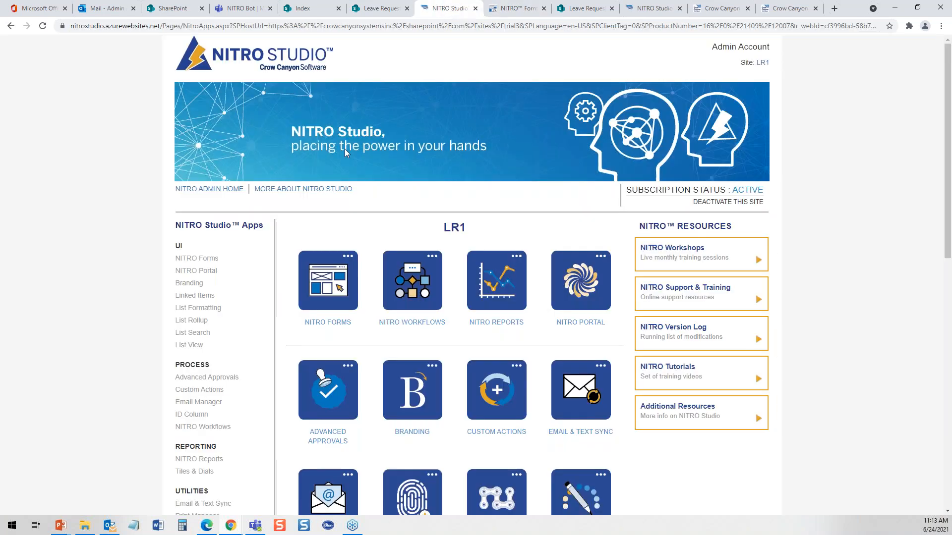
pyautogui.click(518, 8)
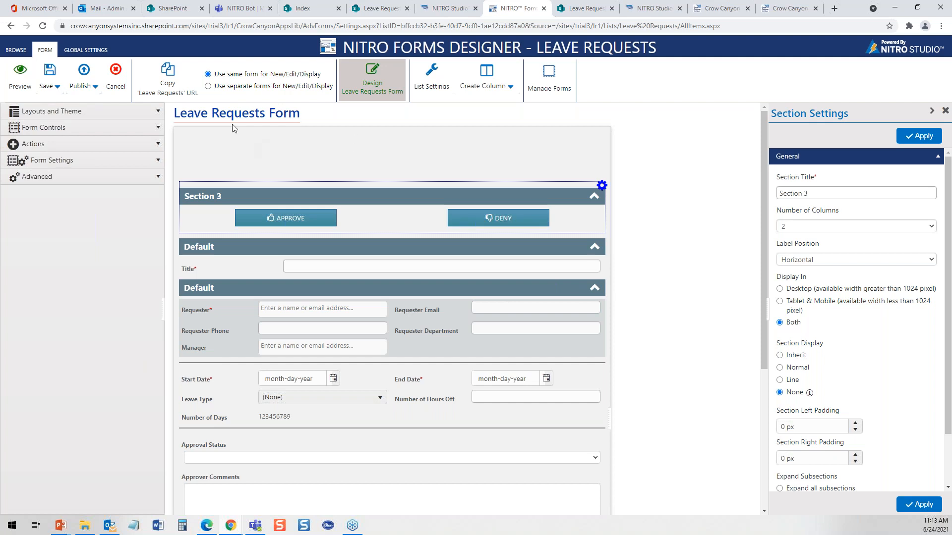
pyautogui.click(386, 10)
pyautogui.click(253, 446)
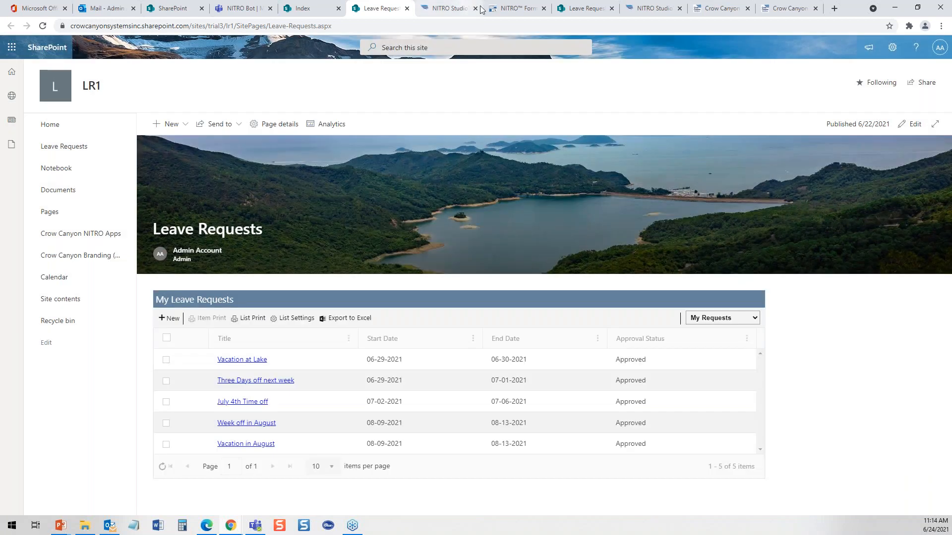
pyautogui.click(519, 9)
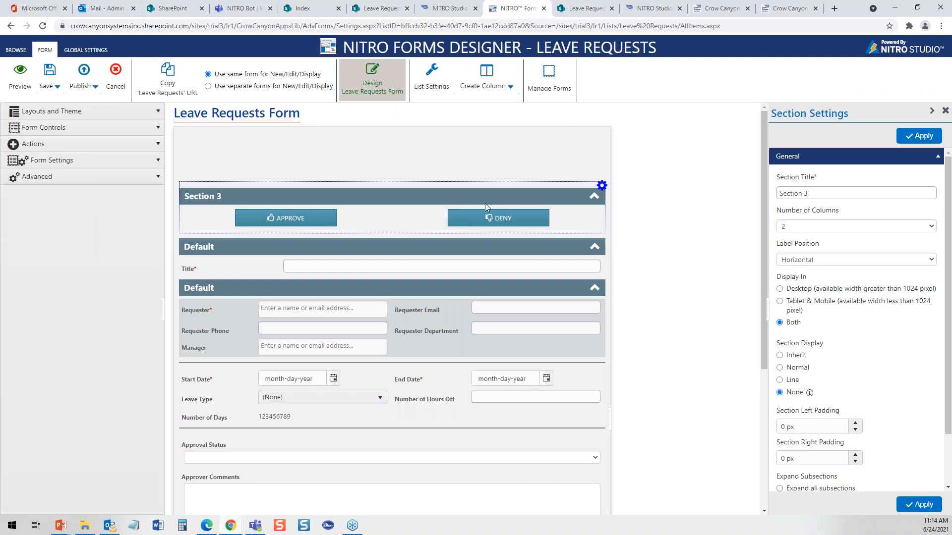
# Open the settings of Section 3, which holds the Approve and Deny buttons, and examine its configured permissions.
pyautogui.click(602, 187)
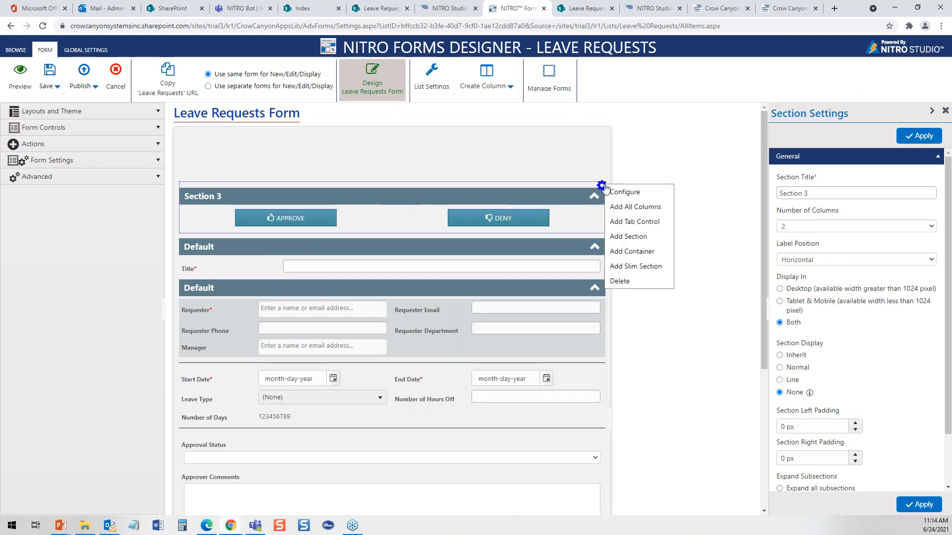
pyautogui.click(655, 189)
pyautogui.click(937, 156)
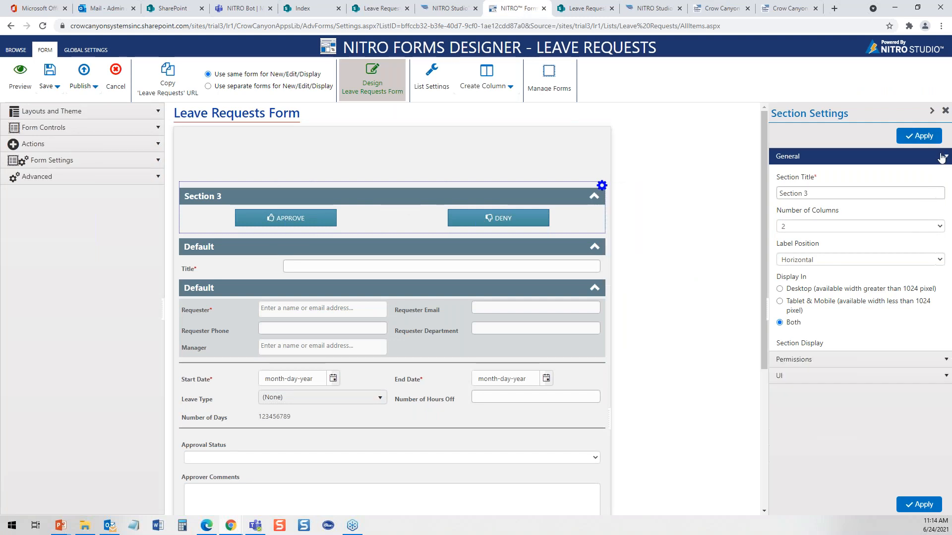
pyautogui.click(945, 173)
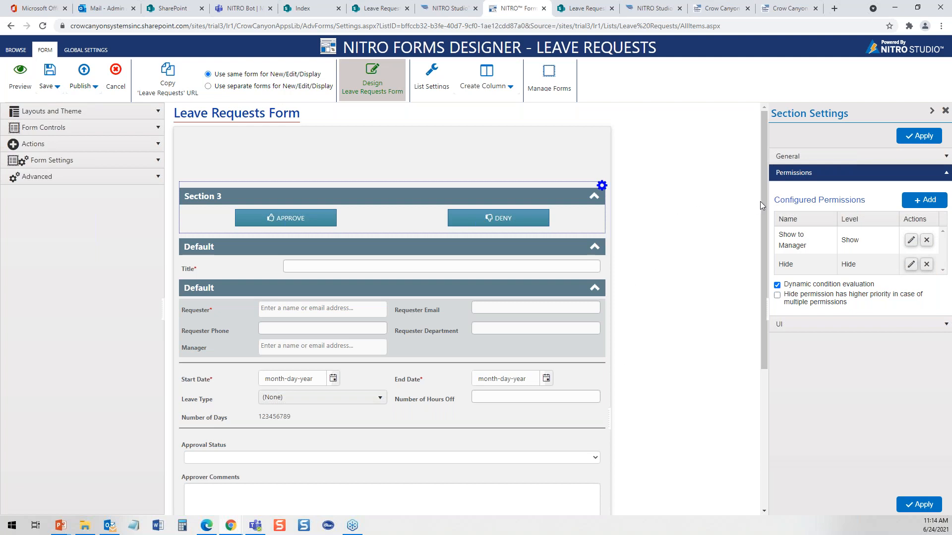
# Open the requester details section's UI settings and examine its panel background color without changing it.
pyautogui.moveTo(762, 201); pyautogui.dragTo(781, 277)
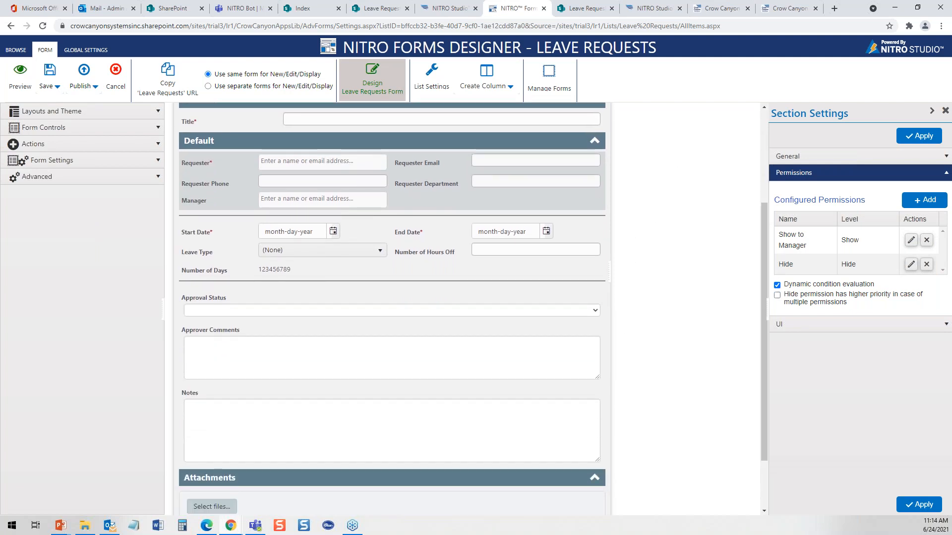
pyautogui.click(224, 168)
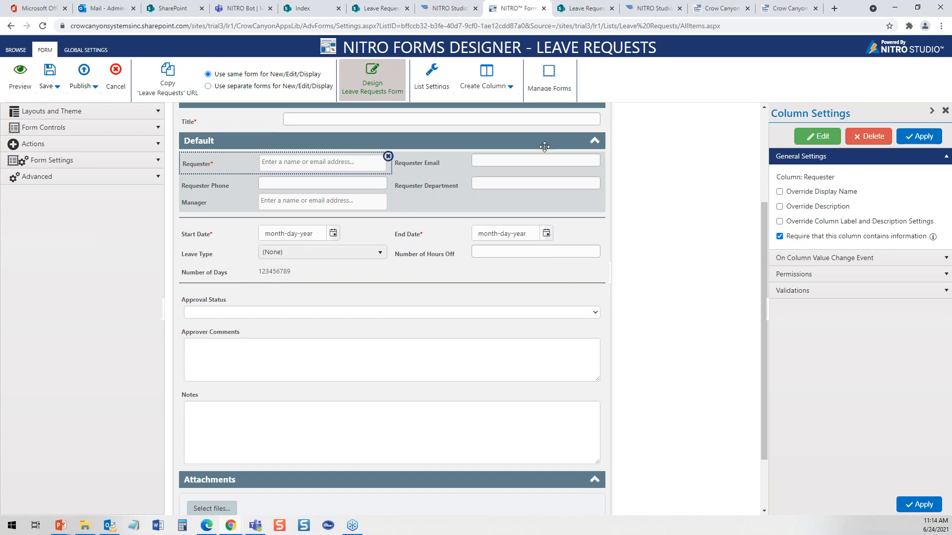
pyautogui.click(596, 143)
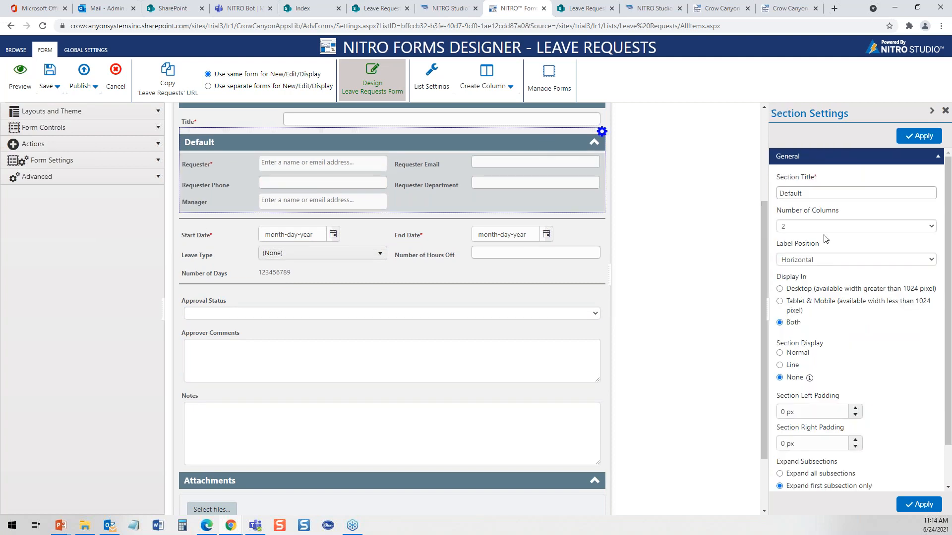
pyautogui.click(937, 157)
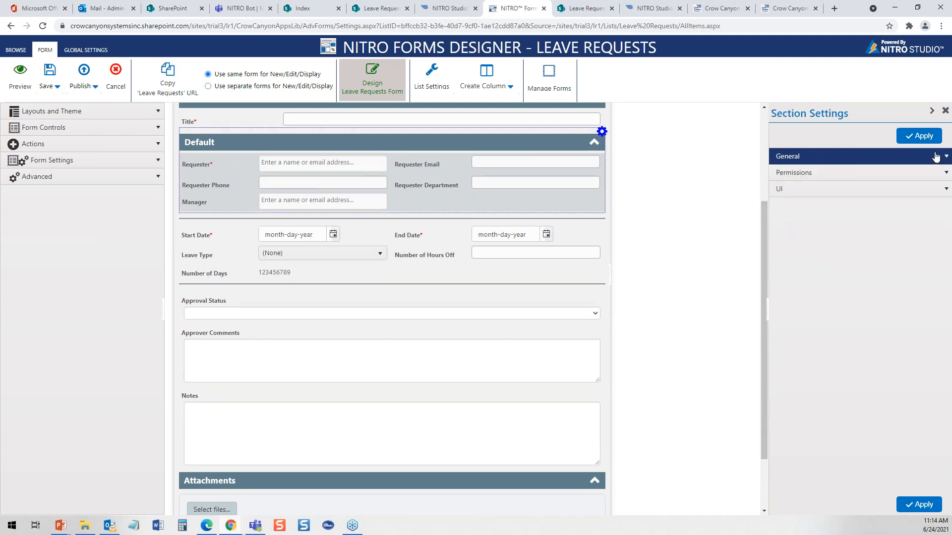
pyautogui.click(947, 191)
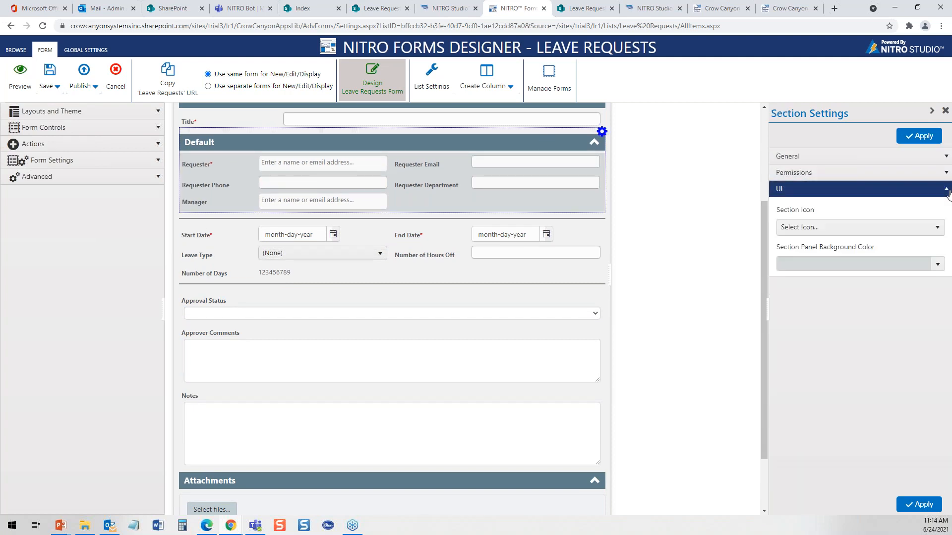
pyautogui.click(938, 266)
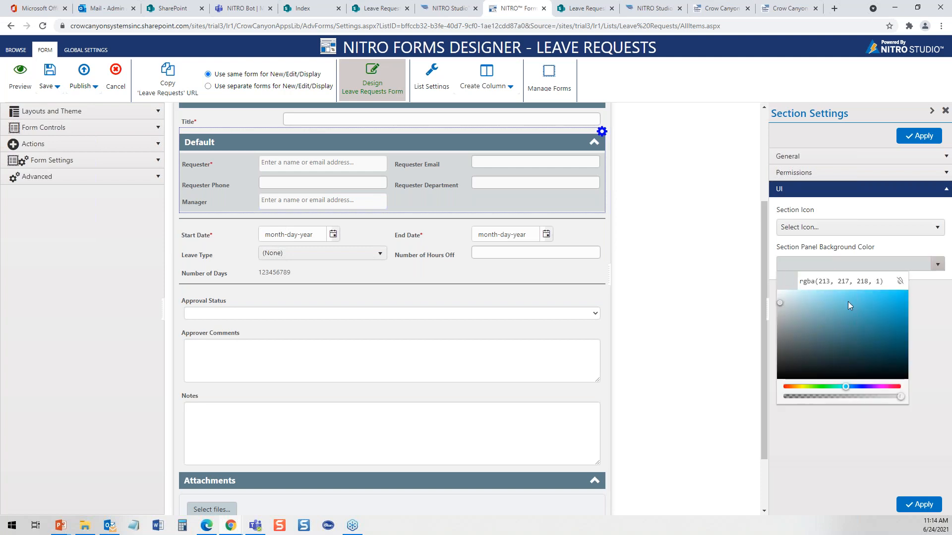
pyautogui.click(930, 319)
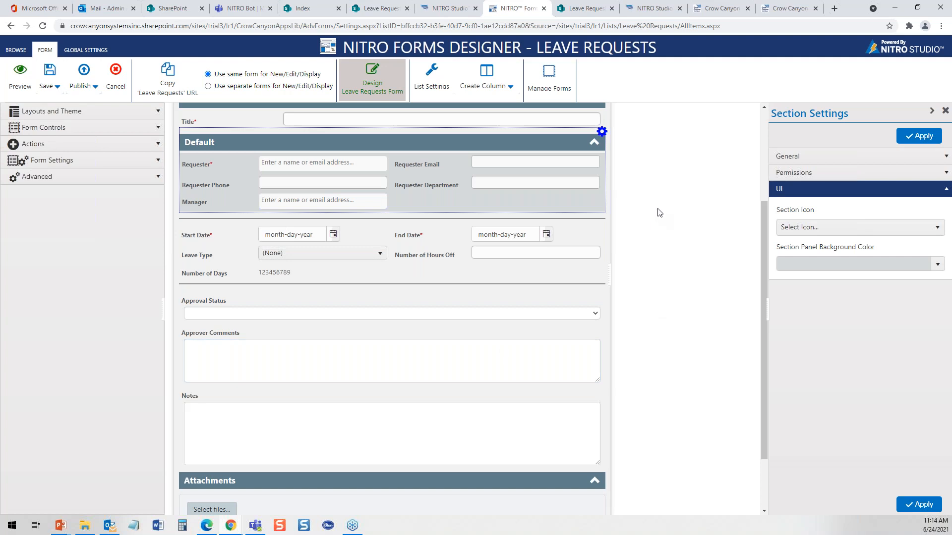
# Add a new section to the form directly below the Number of Days field.
pyautogui.moveTo(766, 171); pyautogui.dragTo(760, 169)
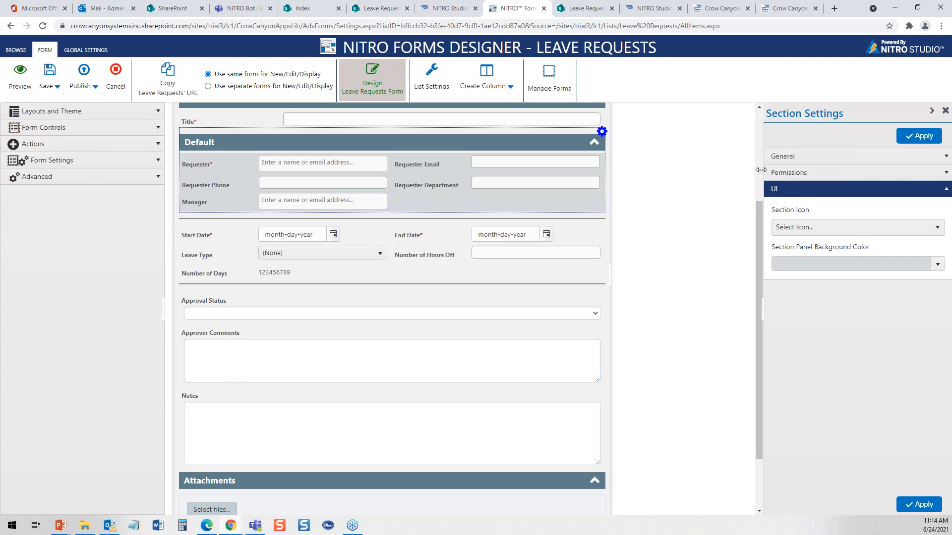
pyautogui.scroll(2, 758, 198)
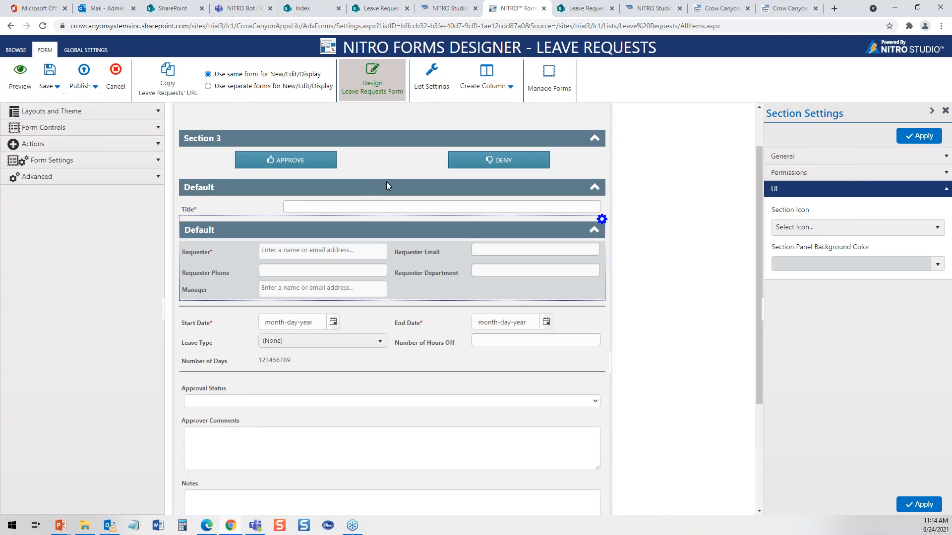
pyautogui.scroll(-1, 756, 243)
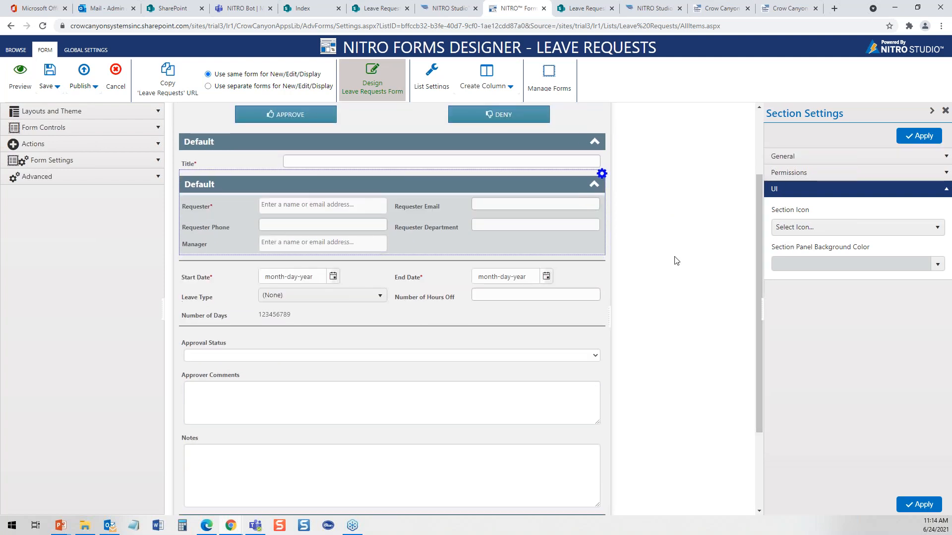
pyautogui.click(158, 130)
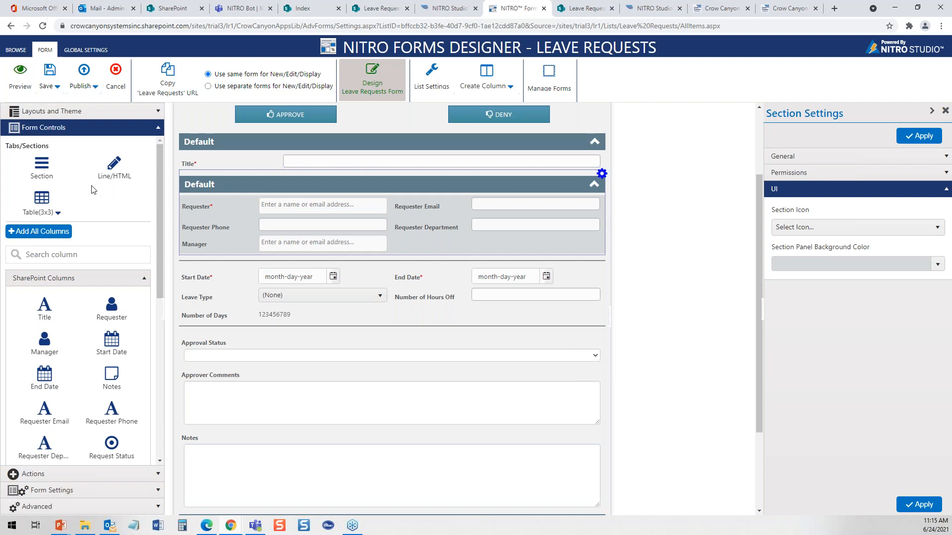
pyautogui.moveTo(42, 168); pyautogui.dragTo(249, 296)
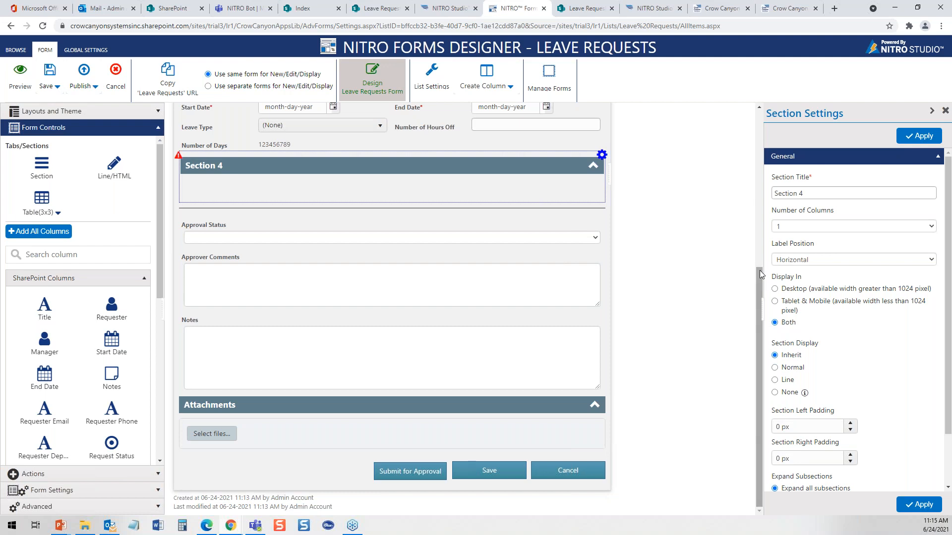
pyautogui.scroll(3, 248, 283)
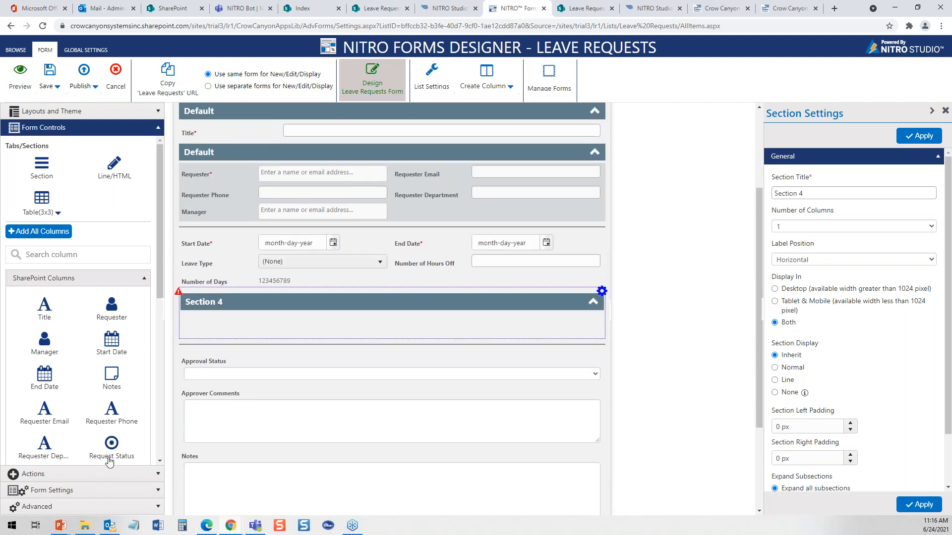
# Search the form columns for "days" and place the Days Off column in Section 4.
pyautogui.moveTo(161, 285); pyautogui.dragTo(160, 333)
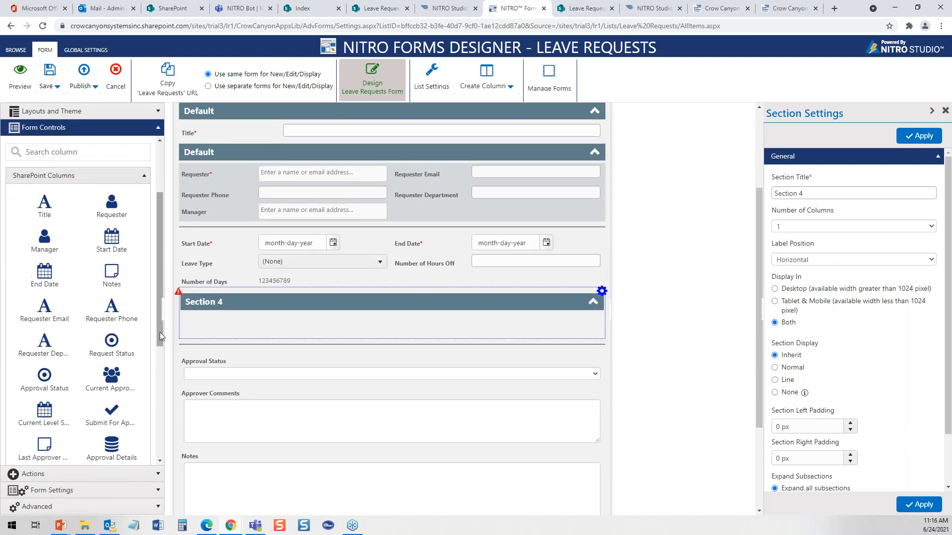
pyautogui.click(34, 154)
pyautogui.write('days')
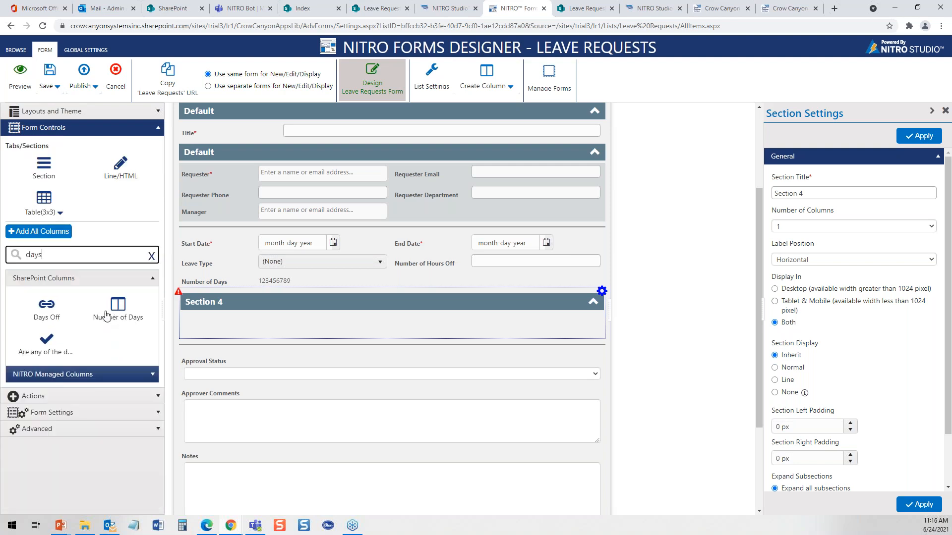
pyautogui.moveTo(47, 310); pyautogui.dragTo(247, 333)
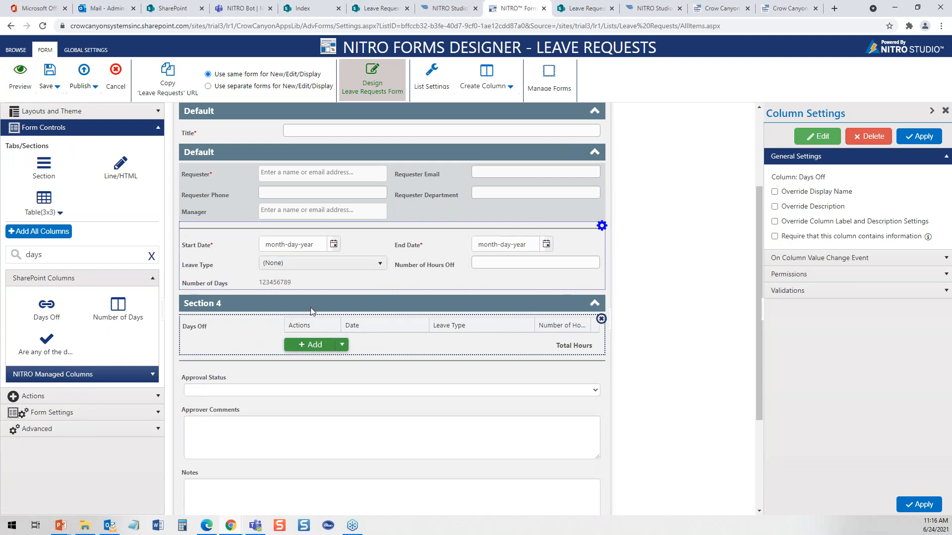
# Set Section 4's section display to None and its label position to Vertical, and apply the section settings.
pyautogui.click(550, 301)
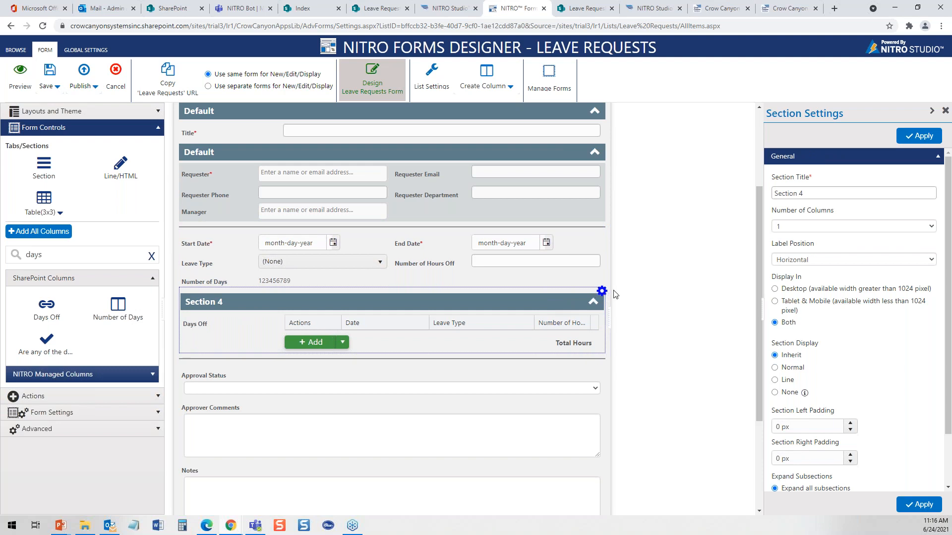
pyautogui.click(775, 380)
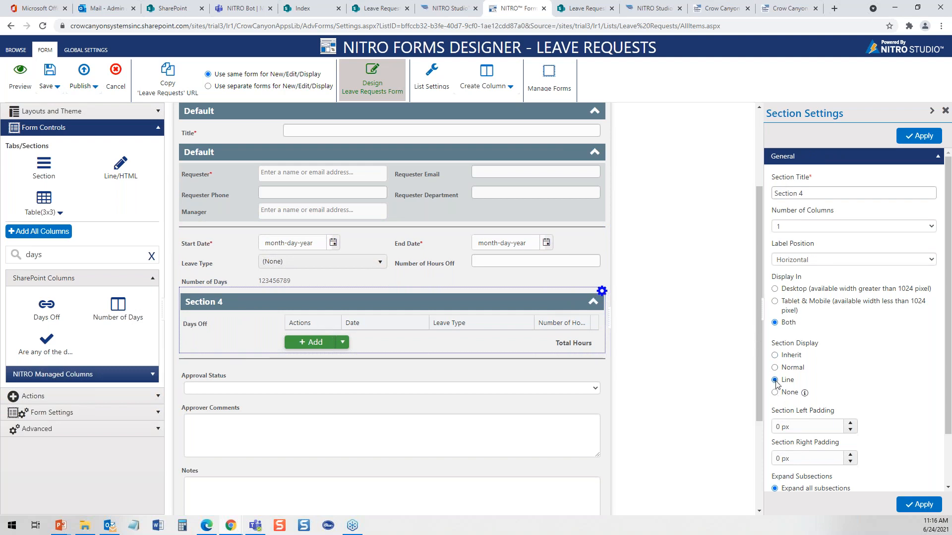
pyautogui.click(775, 393)
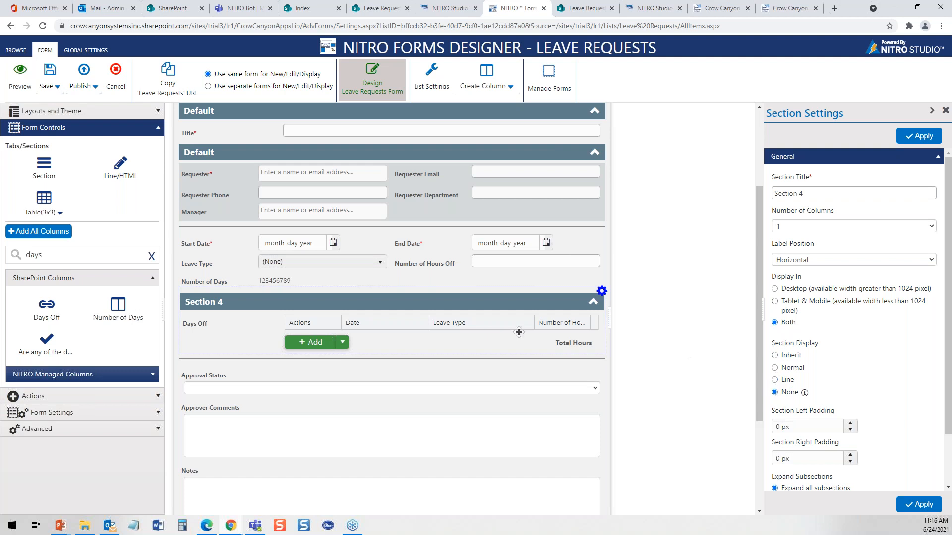
pyautogui.click(809, 261)
pyautogui.click(794, 280)
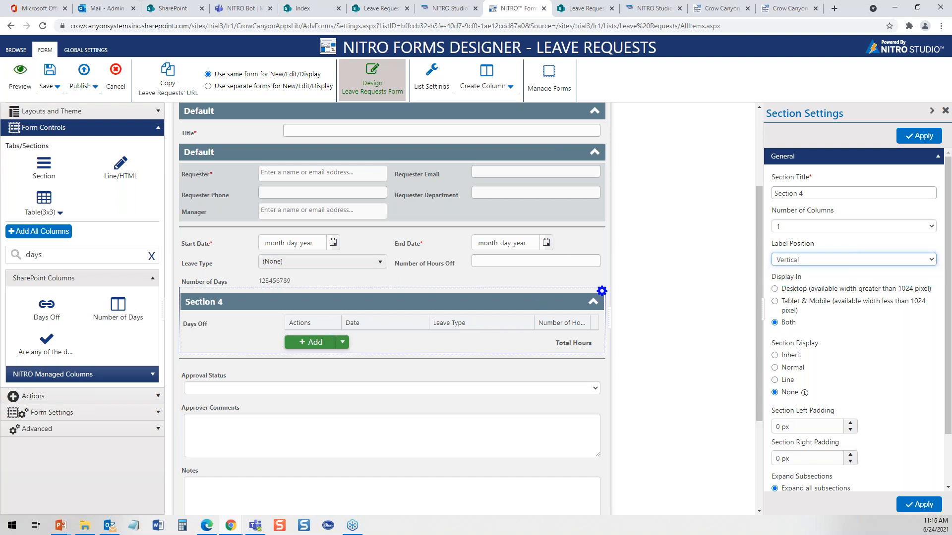
pyautogui.click(920, 135)
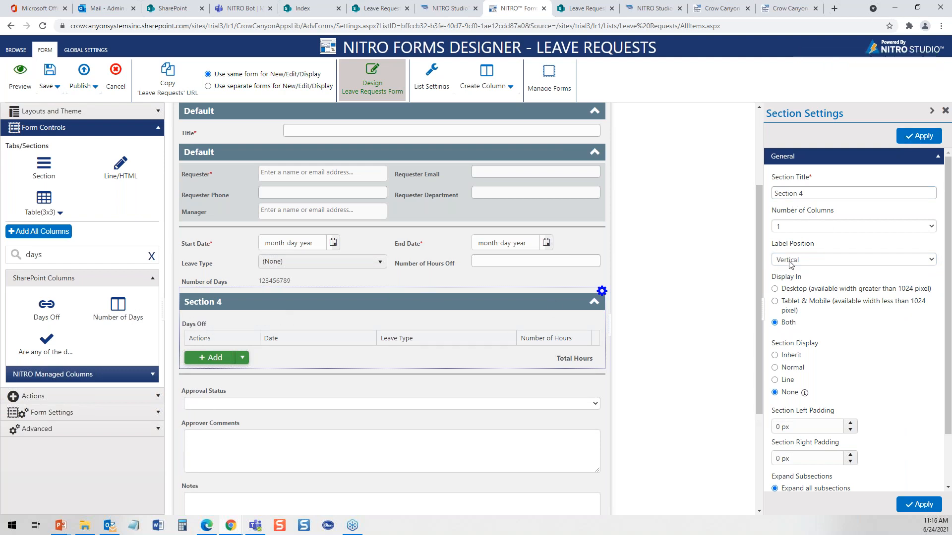
# Keep Section 4 at 1 column and publish the Leave Requests form without a comment.
pyautogui.click(810, 228)
pyautogui.click(804, 226)
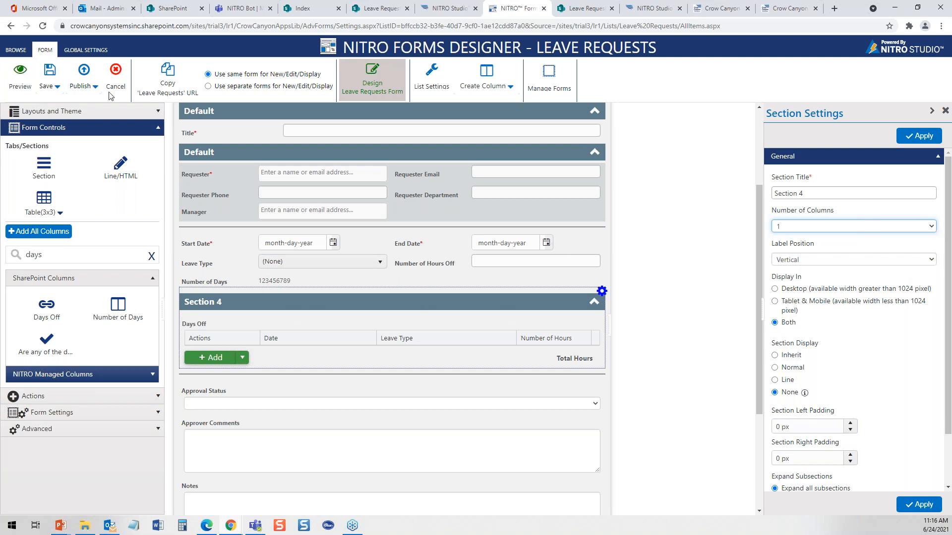
pyautogui.click(83, 74)
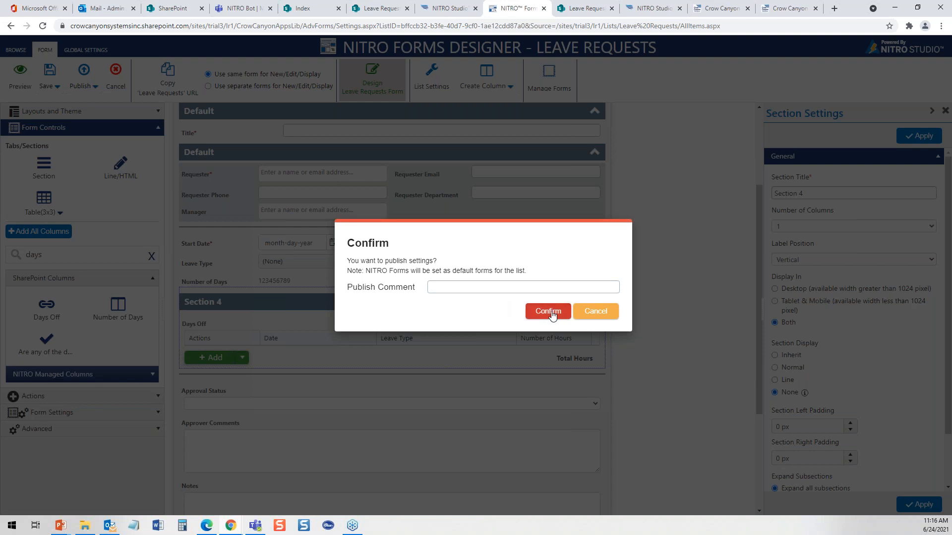
pyautogui.click(549, 312)
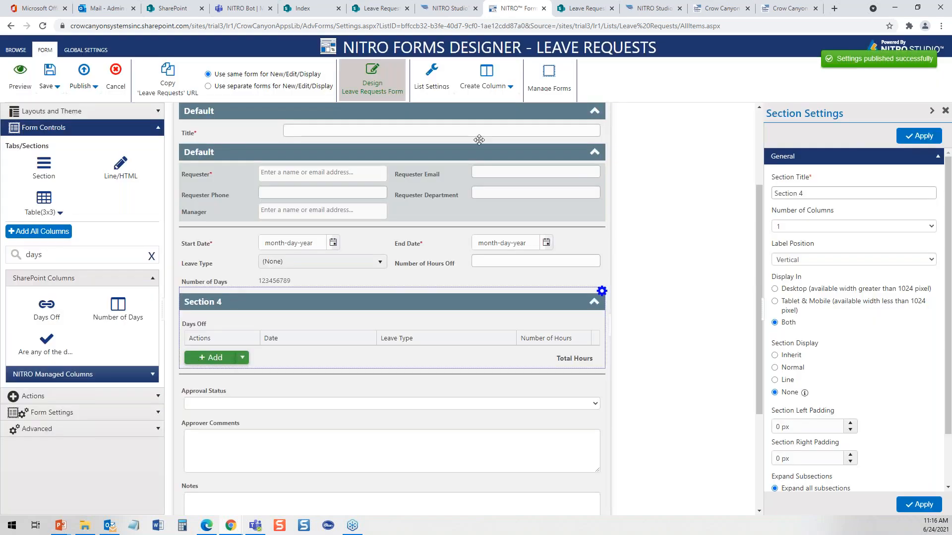
# Switch to the SharePoint Leave Requests page and start a new leave request titled "Fall Vacation".
pyautogui.click(373, 9)
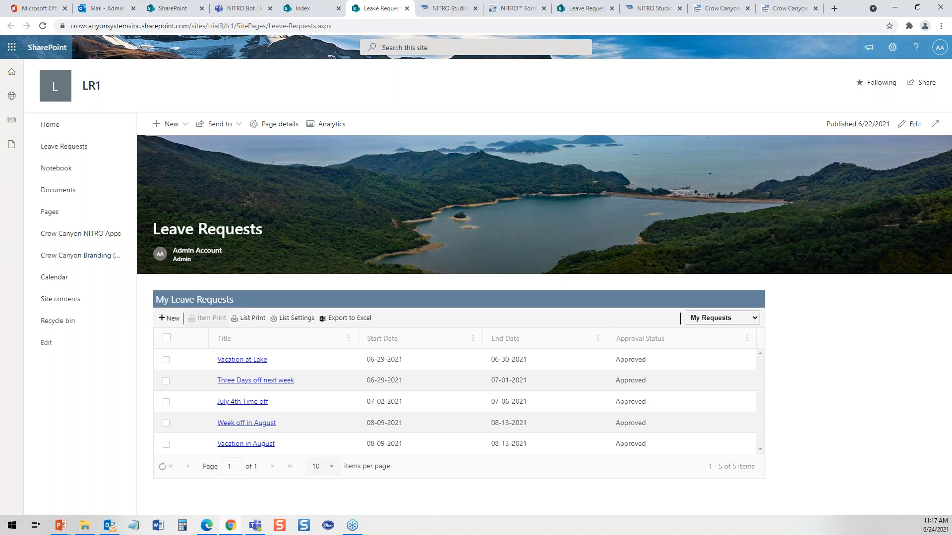
pyautogui.click(173, 319)
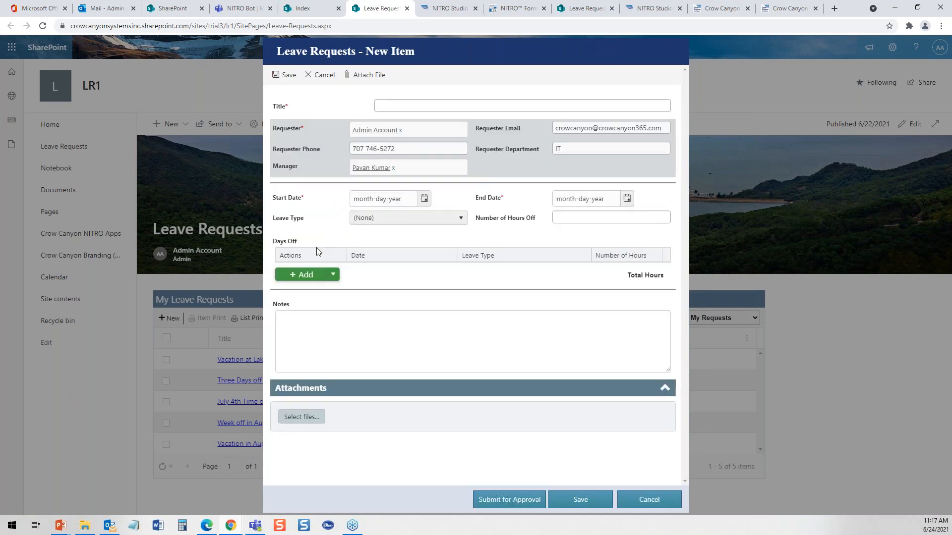
pyautogui.click(404, 105)
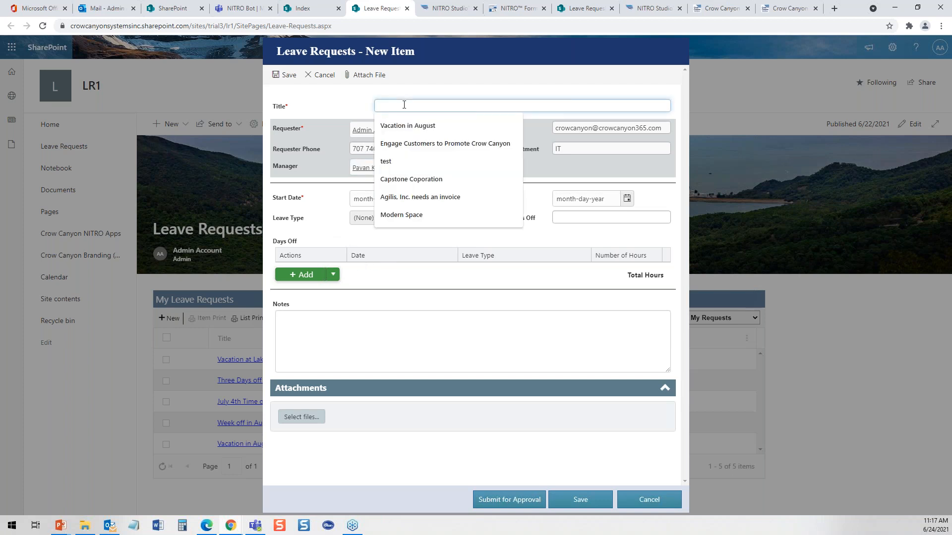
pyautogui.write('Fall Vacation')
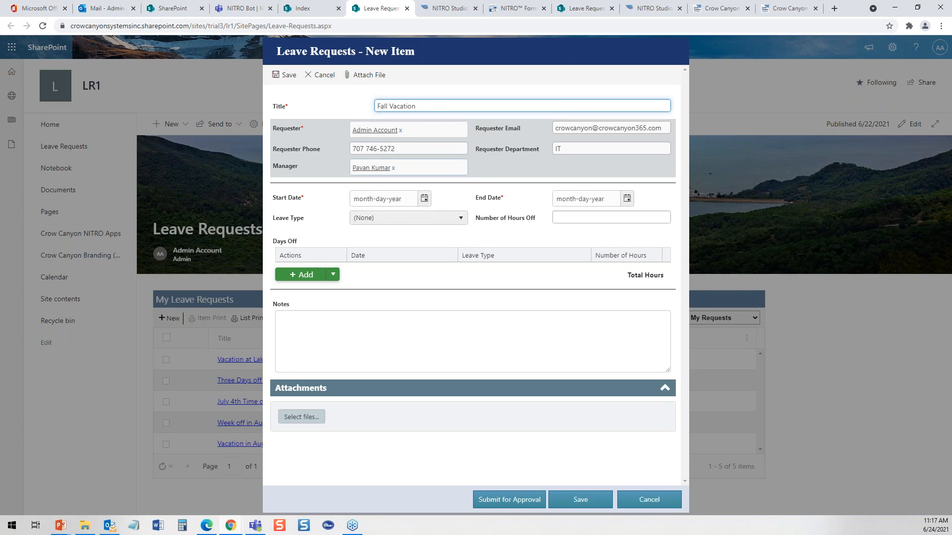
# Set the leave request's start date to 09-08-2021.
pyautogui.click(424, 199)
pyautogui.click(456, 216)
pyautogui.click(456, 216)
pyautogui.click(455, 216)
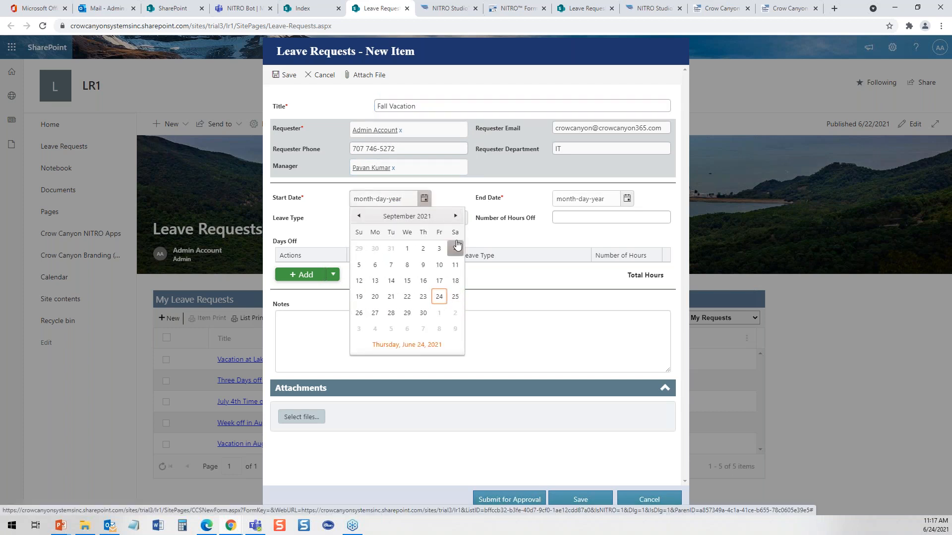
pyautogui.click(407, 266)
# Set the leave request's end date to 09-10-2021 and its leave type to PTO.
pyautogui.click(627, 199)
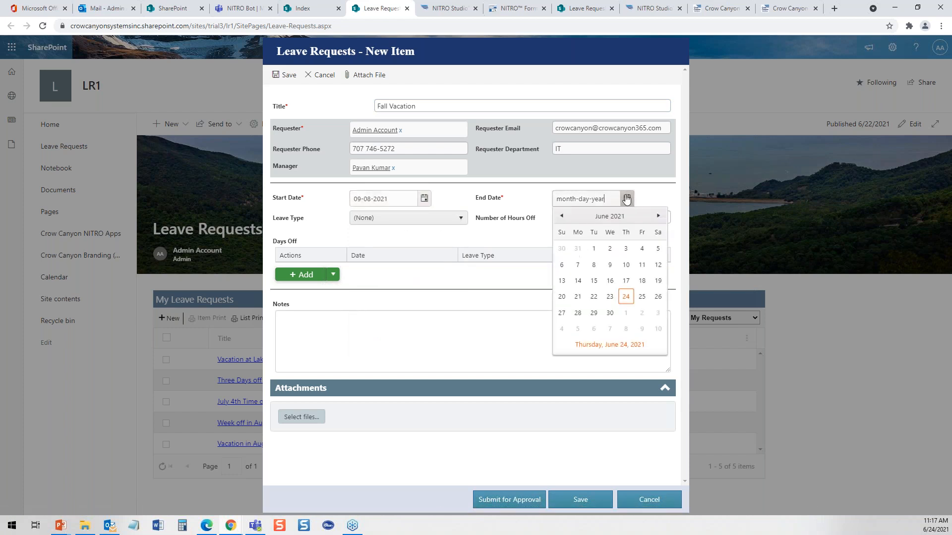
pyautogui.click(658, 216)
pyautogui.click(659, 217)
pyautogui.click(658, 216)
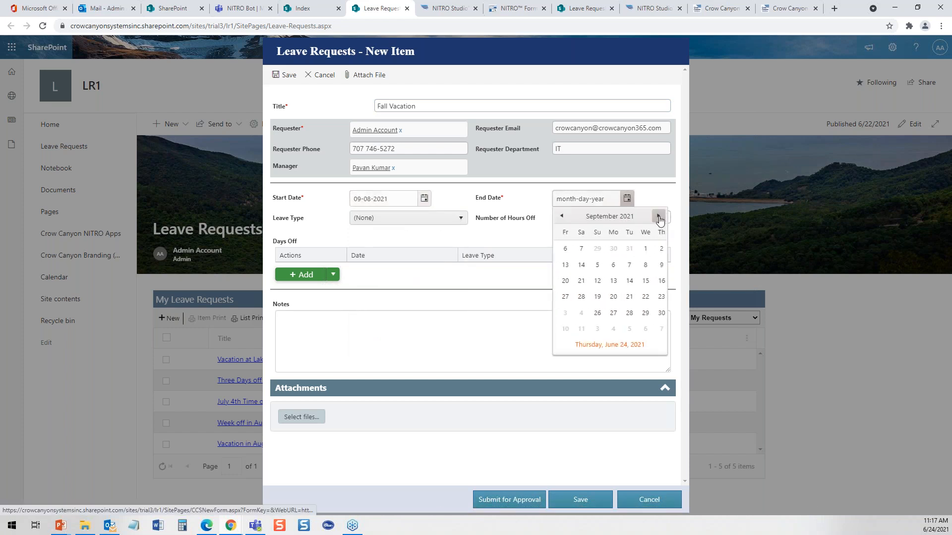
pyautogui.click(645, 264)
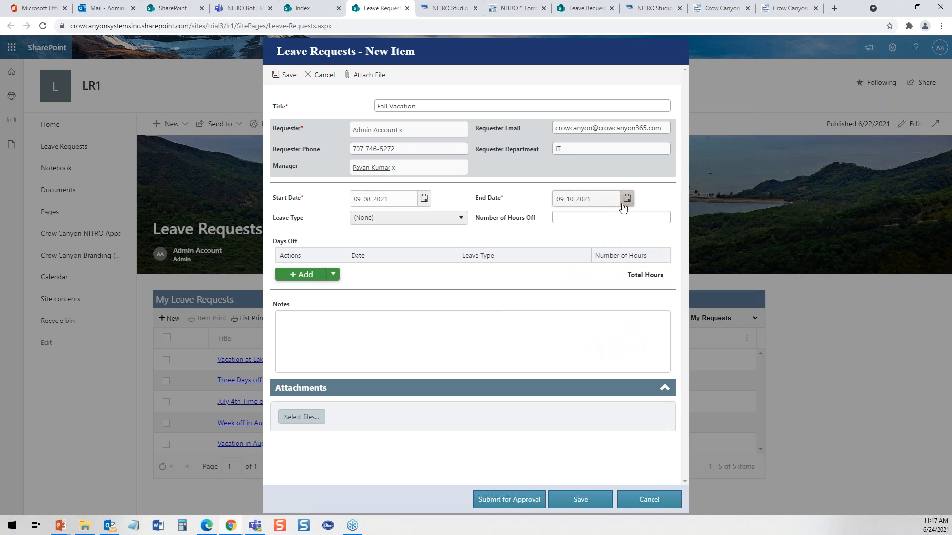
pyautogui.click(464, 222)
pyautogui.click(367, 322)
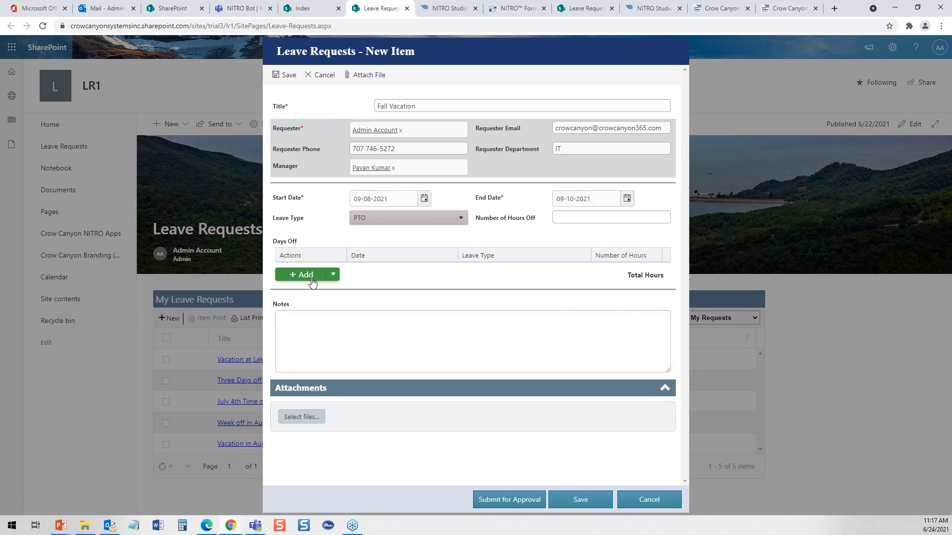
# Add a Days Off entry dated 09-08-2021 with leave type PTO, keeping the default 8 hours, and save it.
pyautogui.click(304, 276)
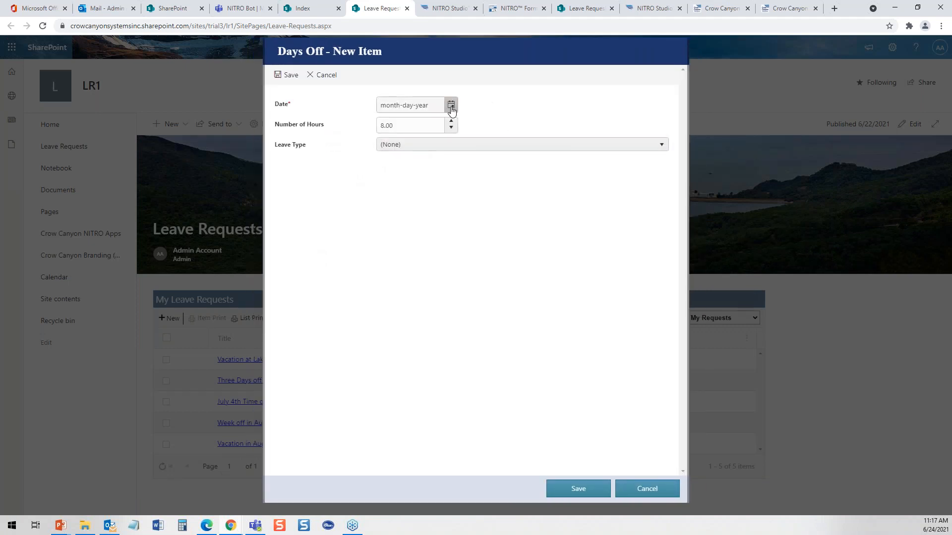
pyautogui.click(450, 104)
pyautogui.click(482, 122)
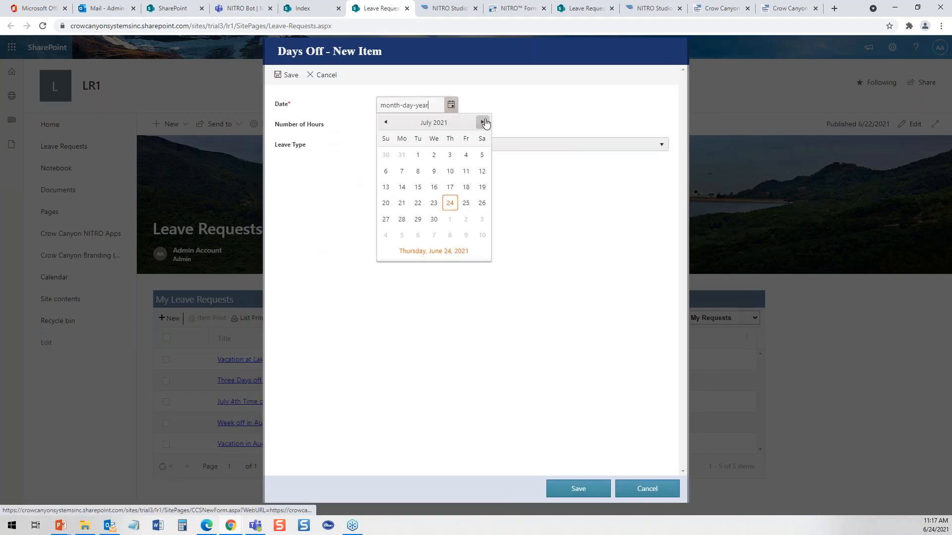
pyautogui.click(483, 122)
pyautogui.click(483, 123)
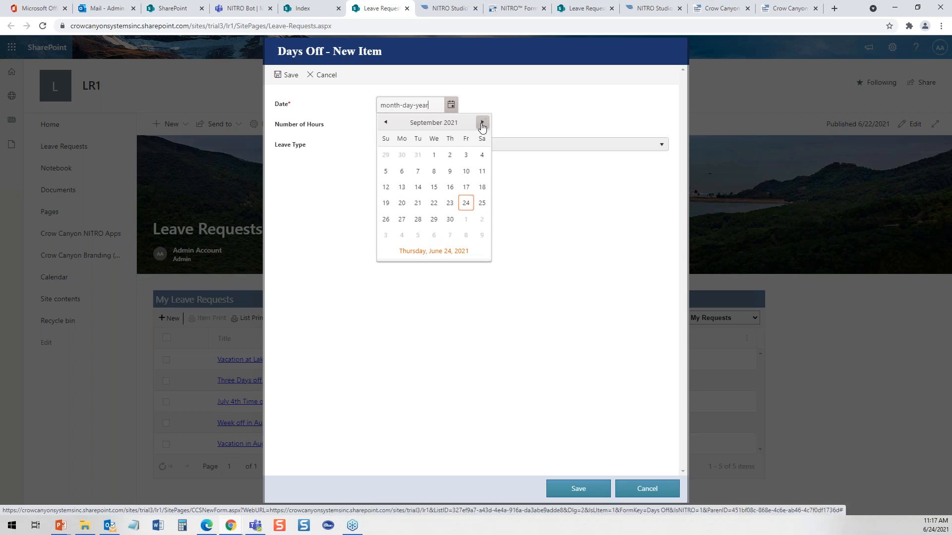
pyautogui.click(433, 171)
pyautogui.click(424, 144)
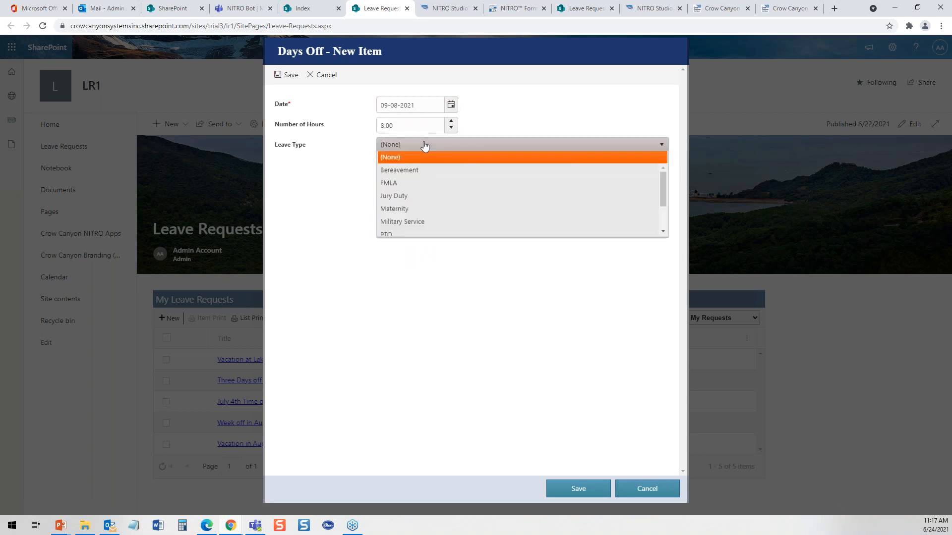
pyautogui.click(410, 247)
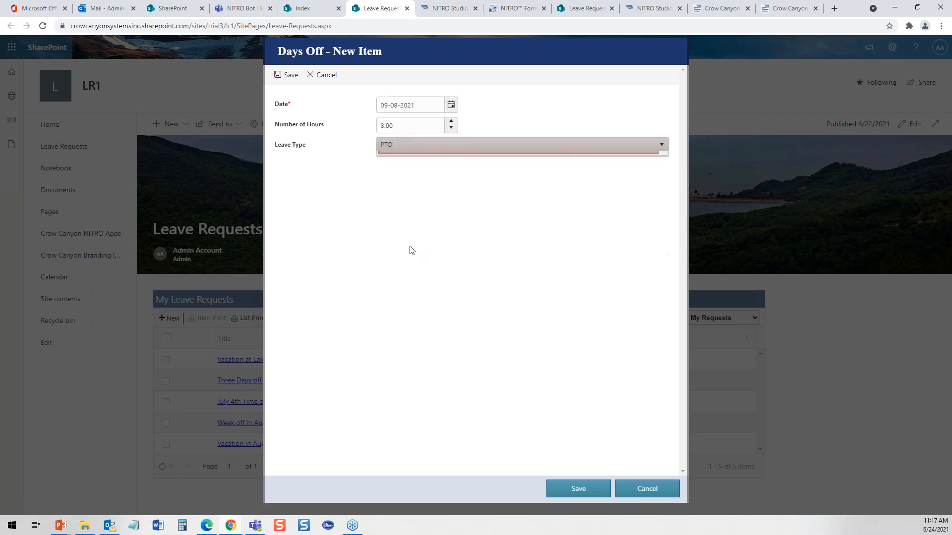
pyautogui.click(575, 490)
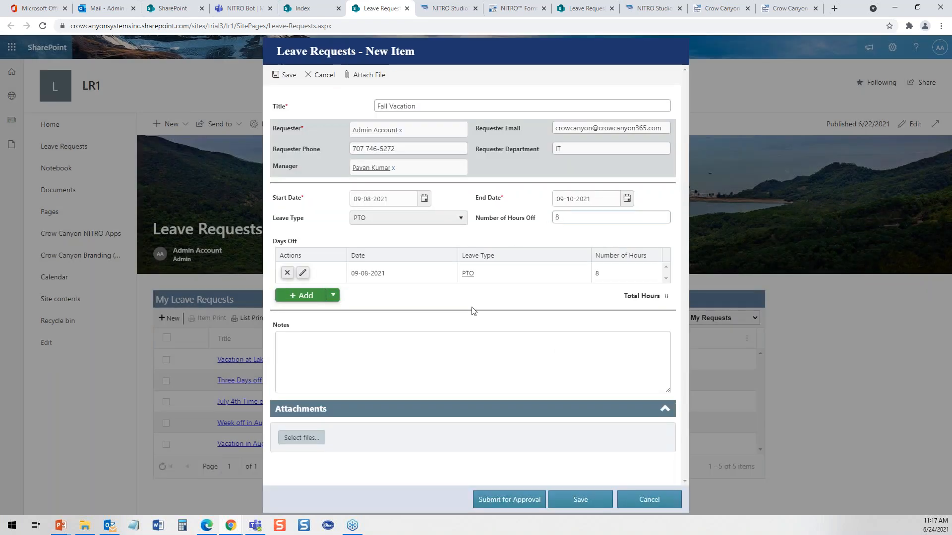
# Add a second Days Off entry dated 09-09-2021 with leave type PTO, keeping the default 8 hours, and save it.
pyautogui.click(314, 299)
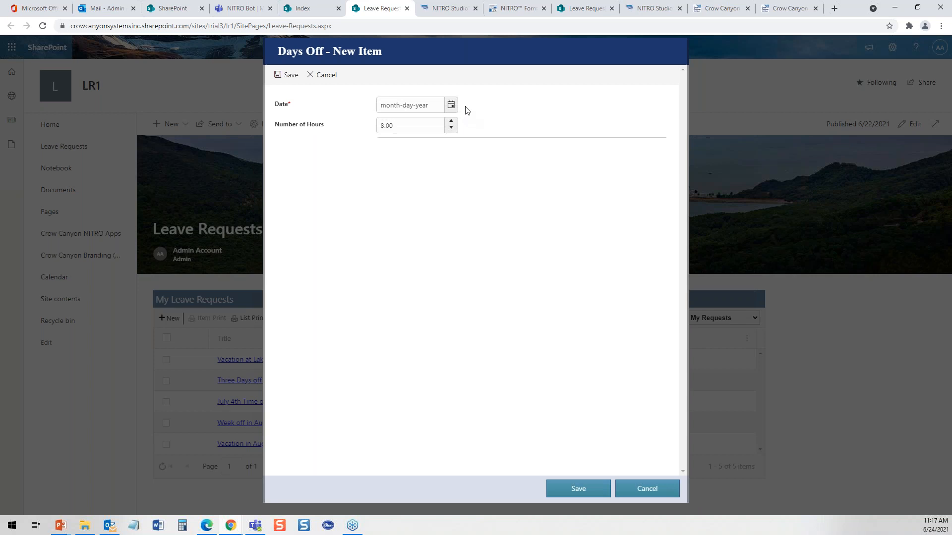
pyautogui.click(450, 105)
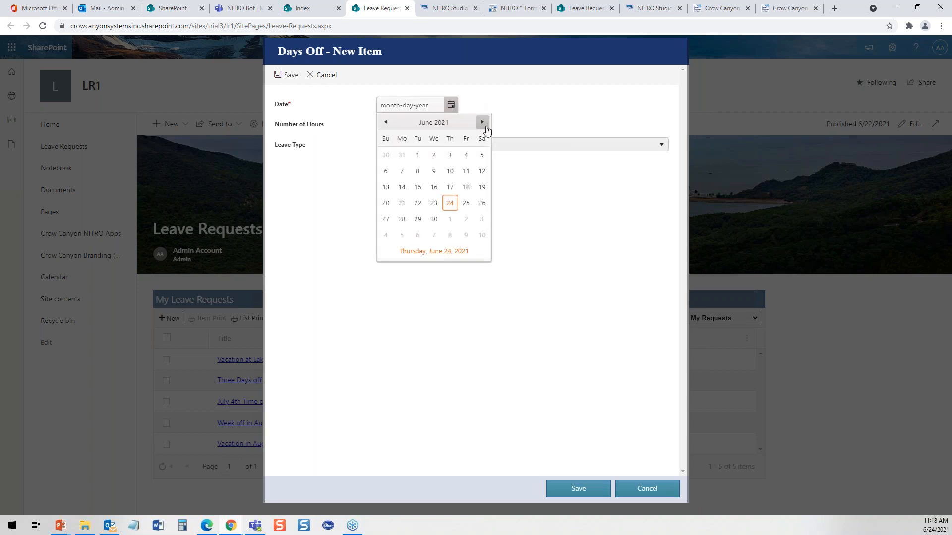
pyautogui.click(484, 124)
pyautogui.click(484, 124)
pyautogui.click(484, 124)
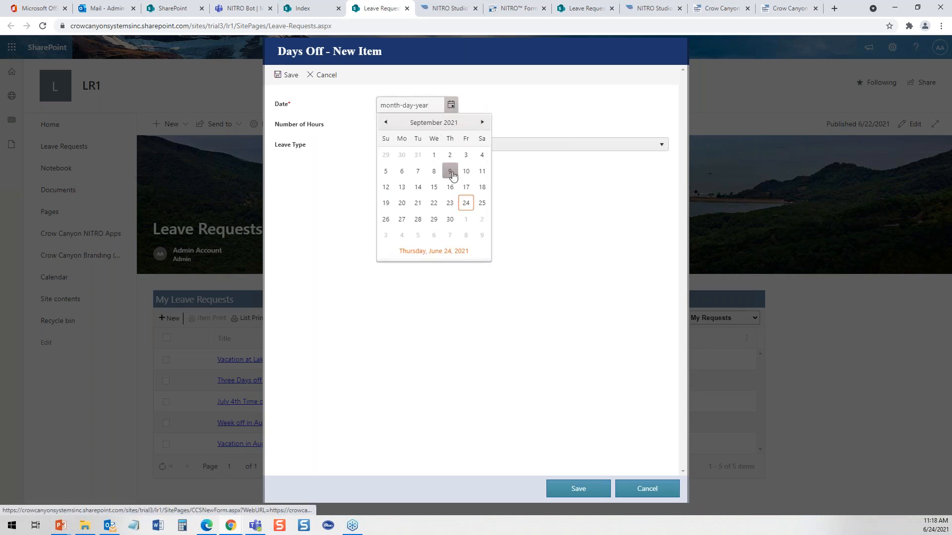
pyautogui.click(452, 172)
pyautogui.click(403, 149)
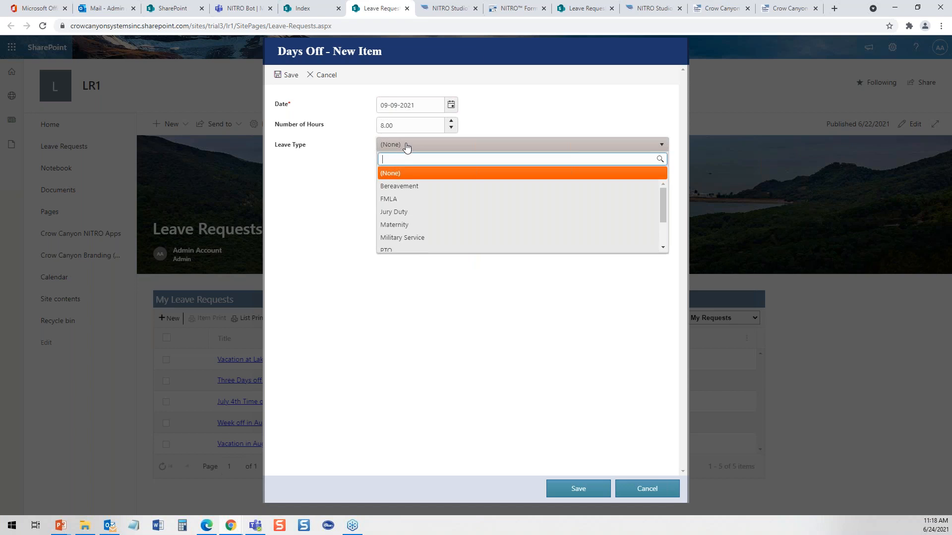
pyautogui.click(387, 249)
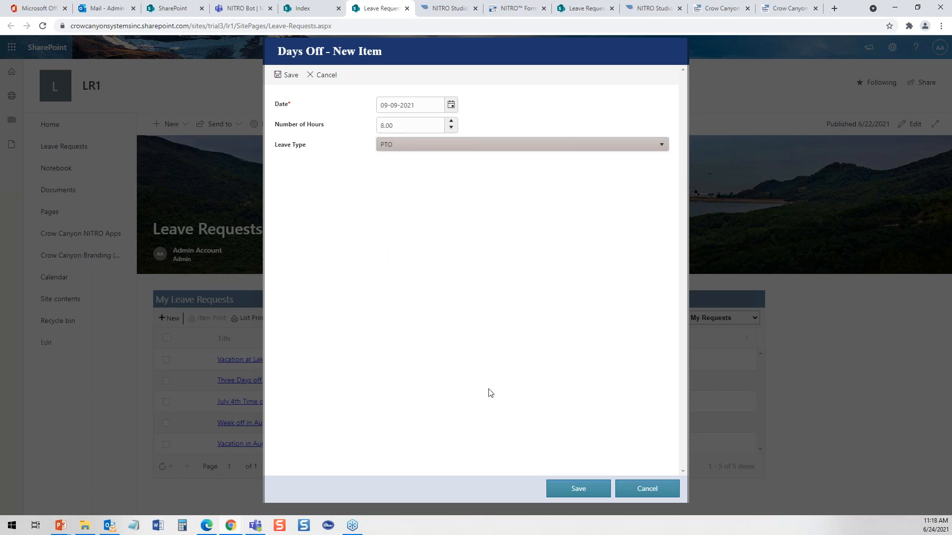
pyautogui.click(574, 490)
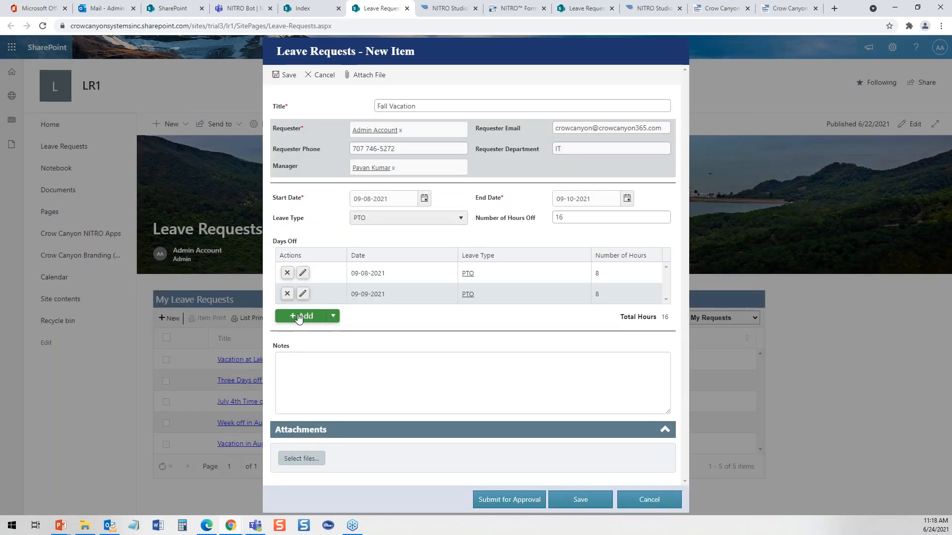
# Add a third Days Off entry dated 09-10-2021 with 4 hours and leave type PTO, and save it.
pyautogui.click(299, 319)
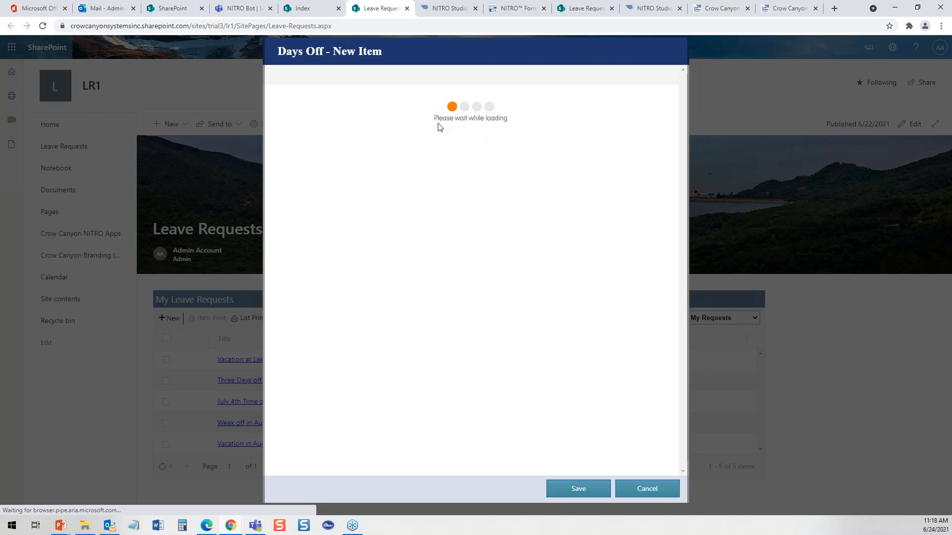
pyautogui.click(449, 106)
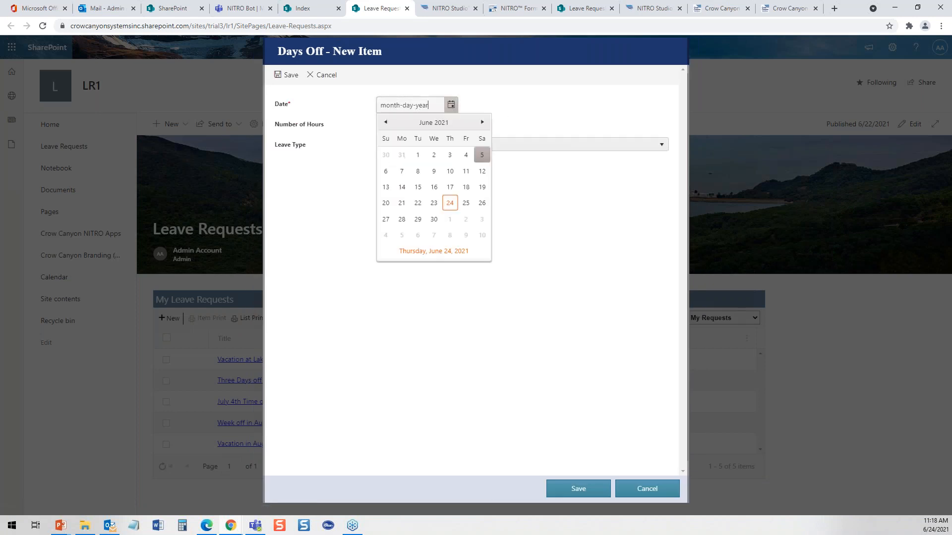
pyautogui.click(481, 122)
pyautogui.click(481, 122)
pyautogui.click(481, 122)
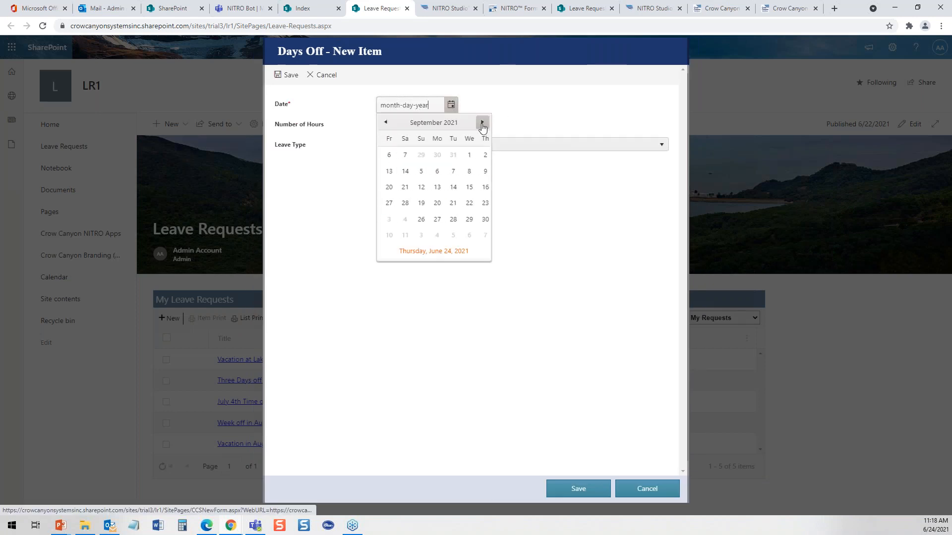
pyautogui.click(469, 173)
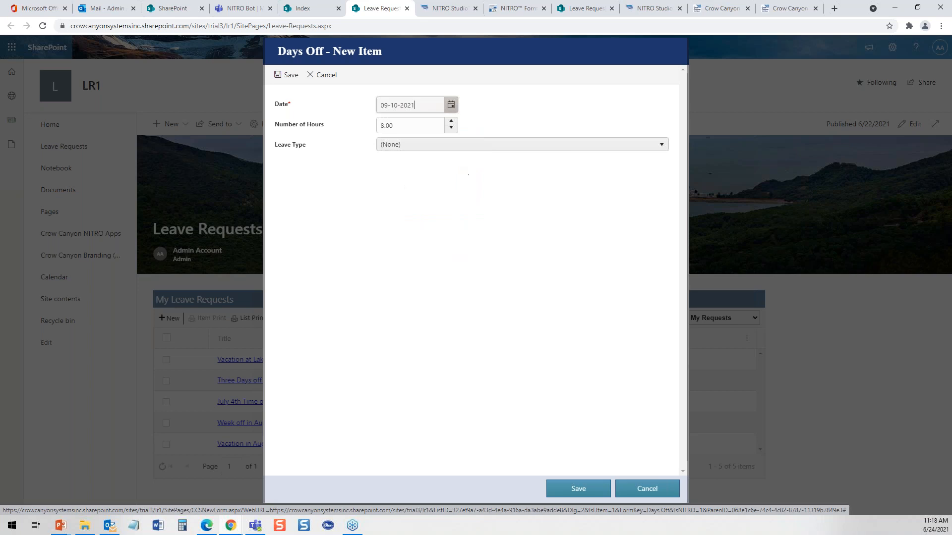
pyautogui.click(382, 127)
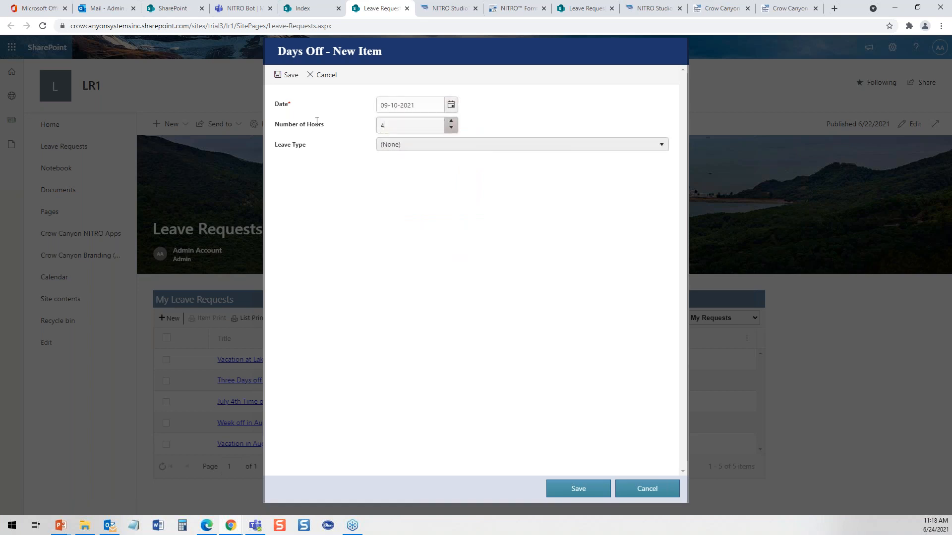
pyautogui.click(389, 144)
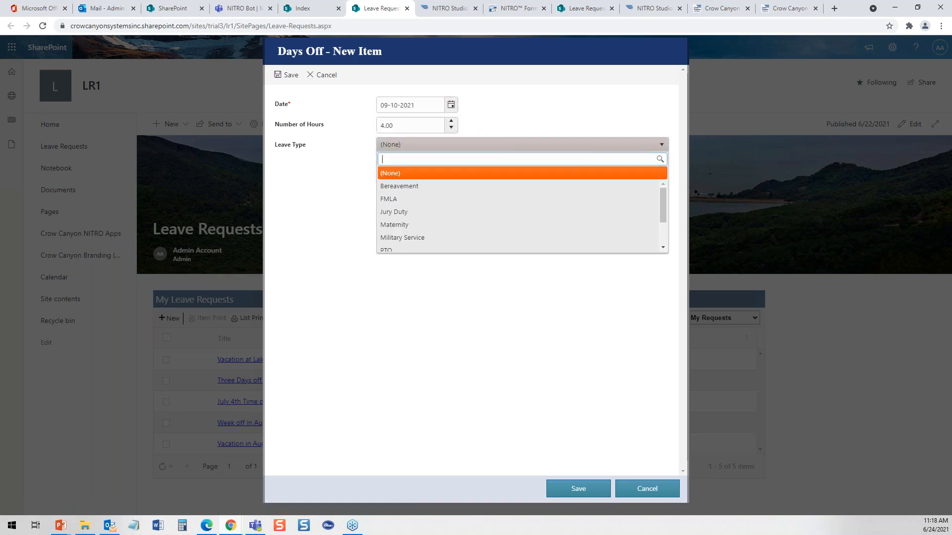
pyautogui.click(391, 250)
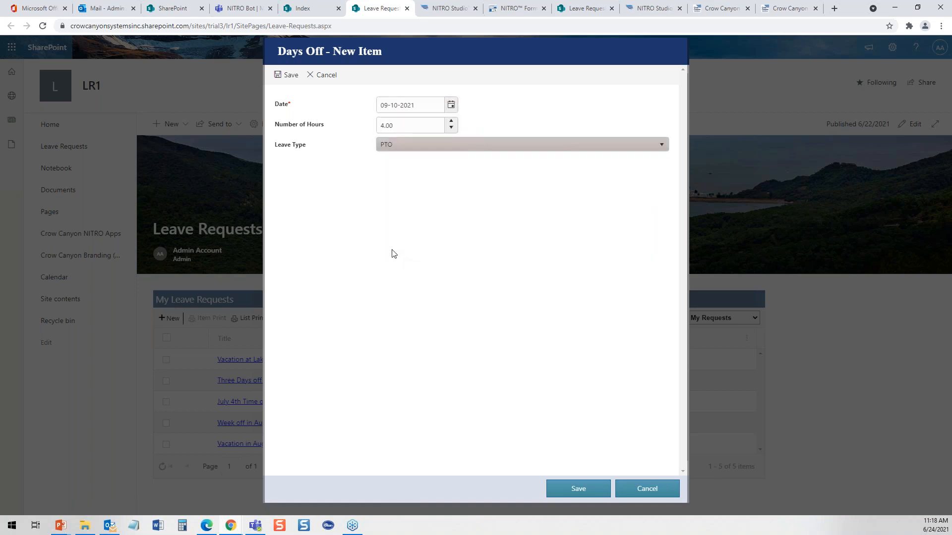
pyautogui.click(579, 496)
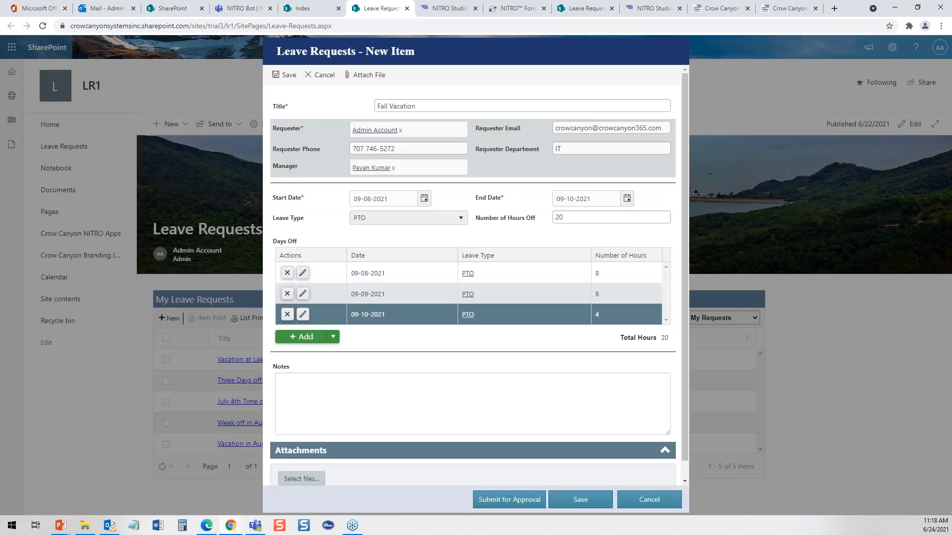
# Submit the Fall Vacation leave request for approval and close the submission status dialog.
pyautogui.click(578, 217)
pyautogui.moveTo(578, 217); pyautogui.dragTo(541, 222)
pyautogui.click(541, 238)
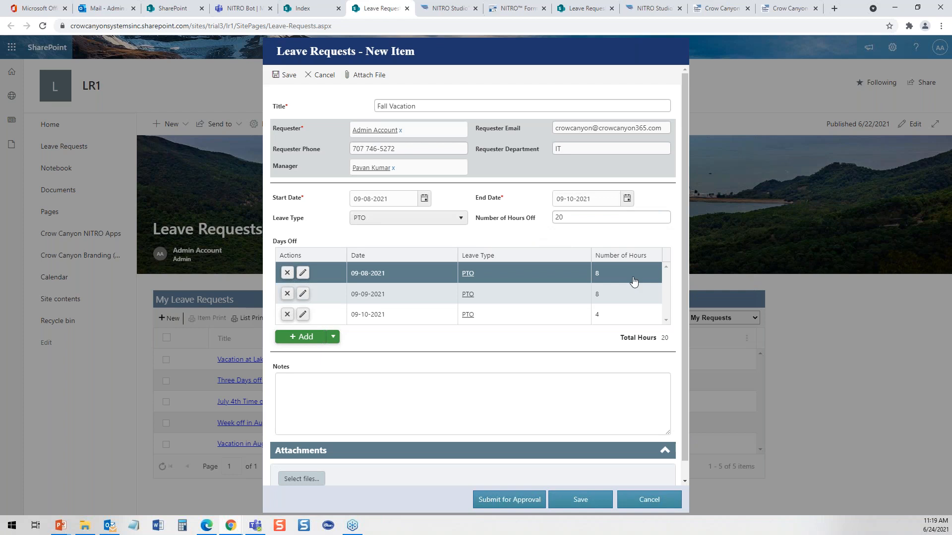
pyautogui.click(478, 404)
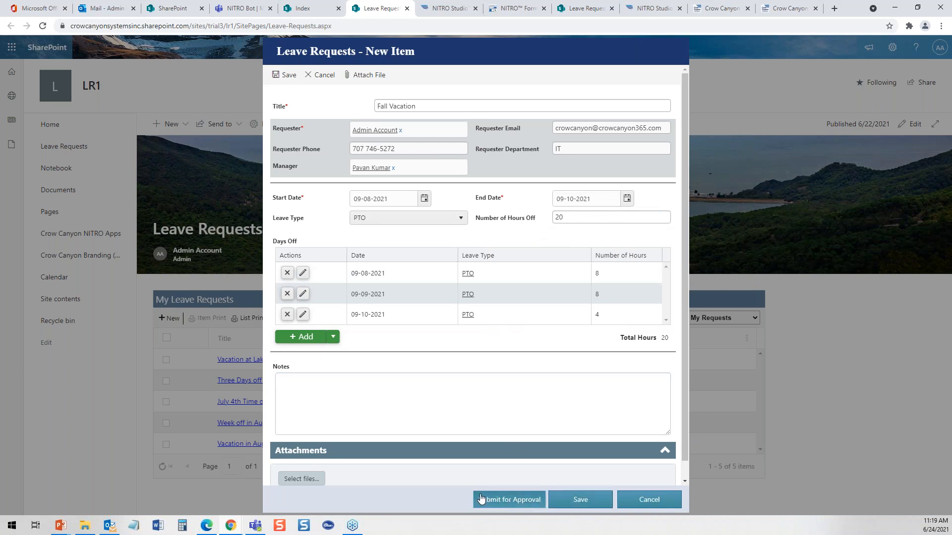
pyautogui.click(502, 501)
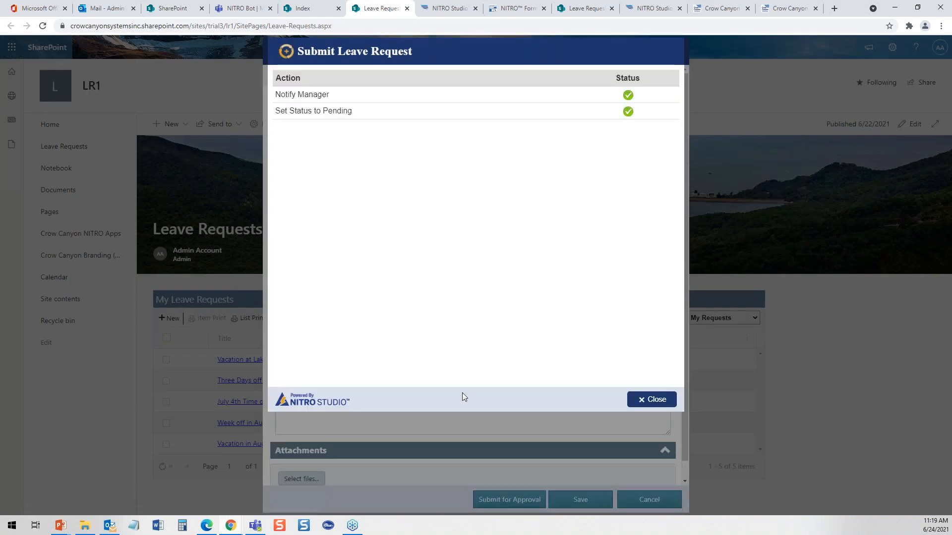
pyautogui.click(651, 399)
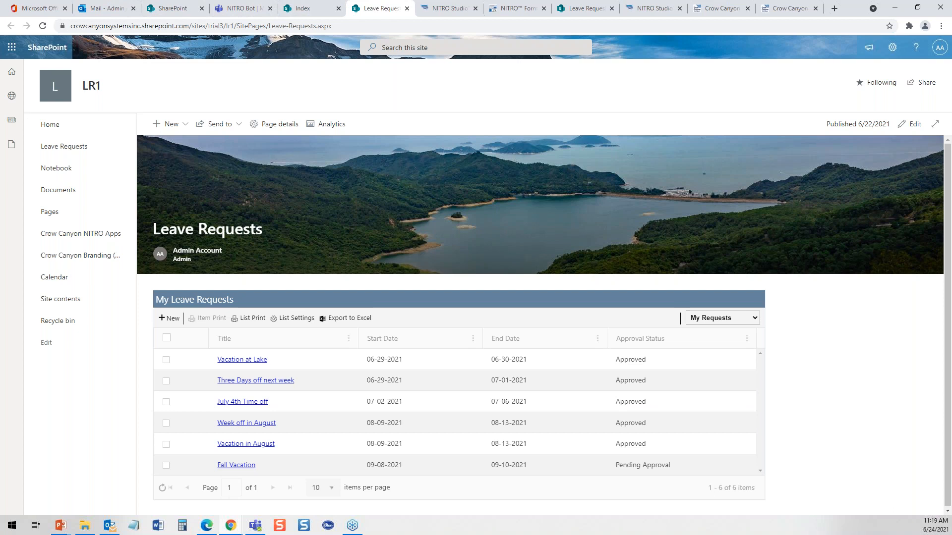
# Switch to the manager's browser window and open the Fall Vacation request from the new leave request e-mail in Outlook.
pyautogui.moveTo(12, 49); pyautogui.dragTo(801, 22)
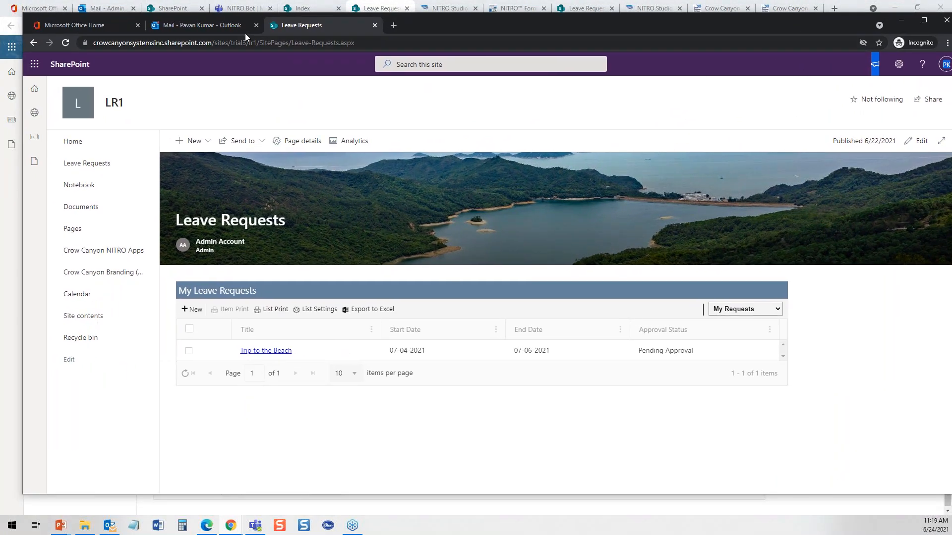
pyautogui.click(221, 23)
pyautogui.click(270, 144)
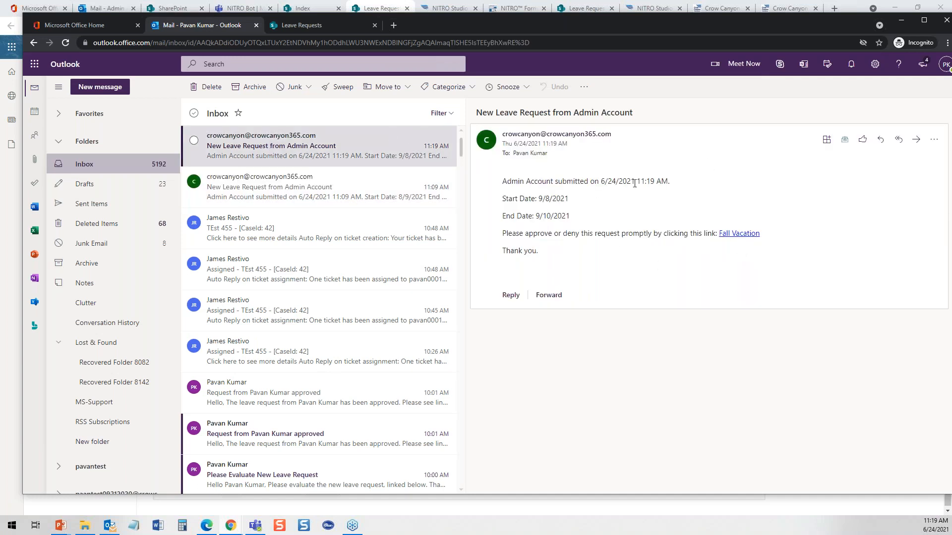
pyautogui.click(749, 234)
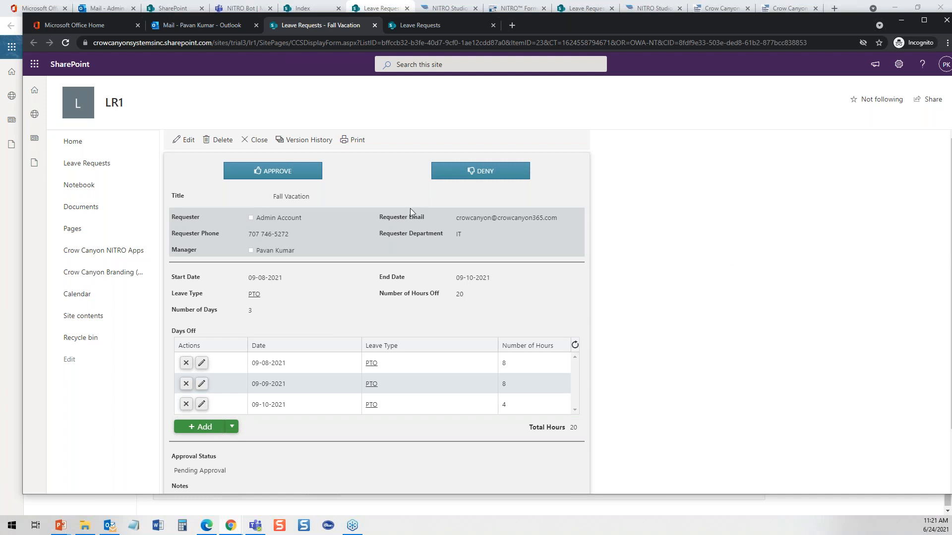
# Approve the Fall Vacation request with the approver comment "Fall is a great time to travel!" and close the status dialog.
pyautogui.click(262, 172)
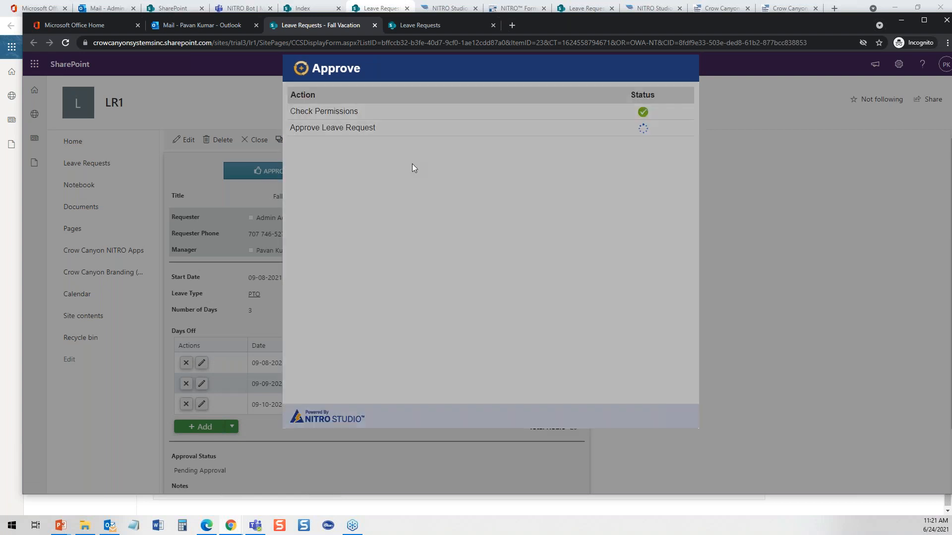
pyautogui.click(444, 133)
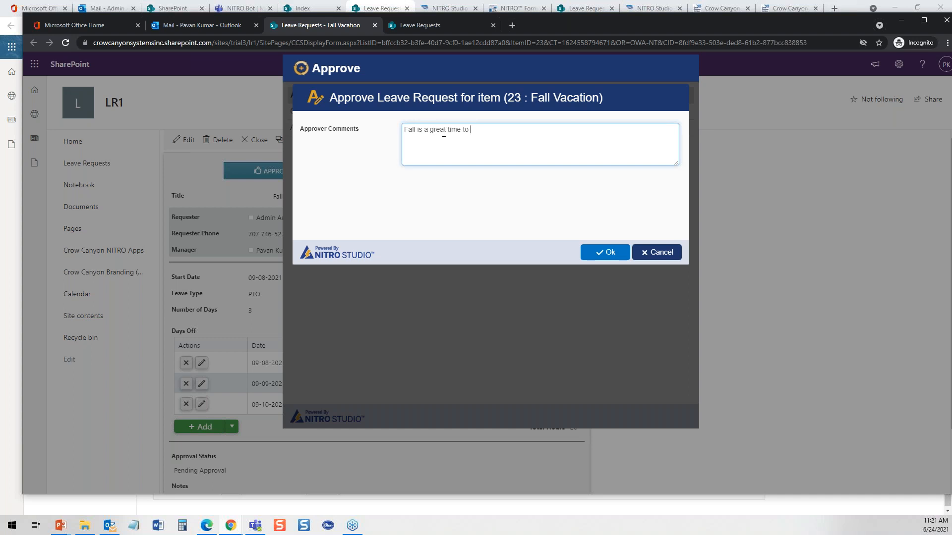
pyautogui.write('!')
pyautogui.click(619, 254)
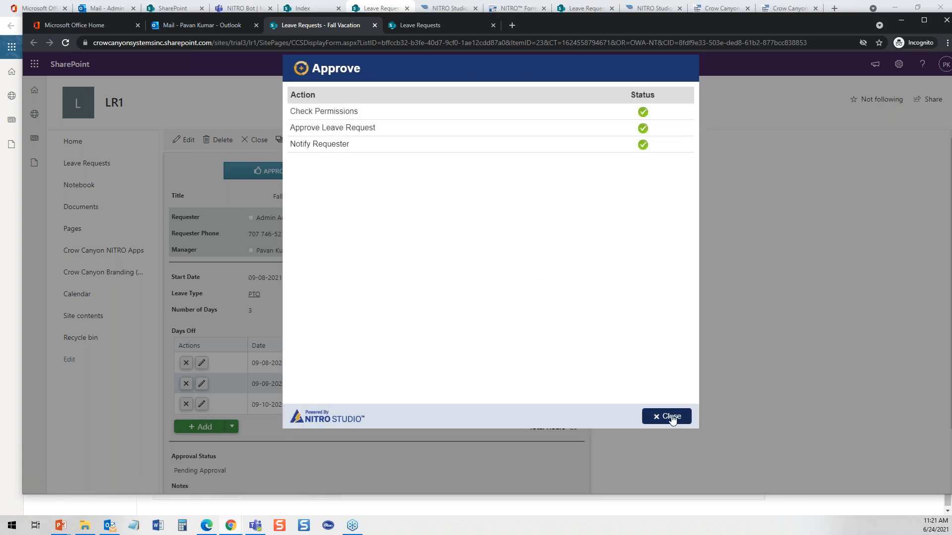
pyautogui.click(672, 418)
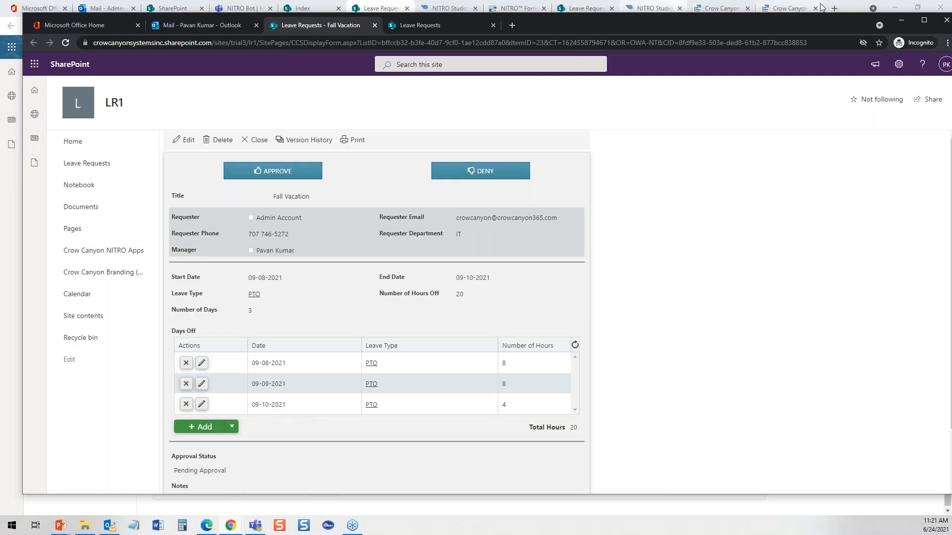
# Return to the requester's browser window and read the newest leave request approval e-mail in Outlook.
pyautogui.click(859, 7)
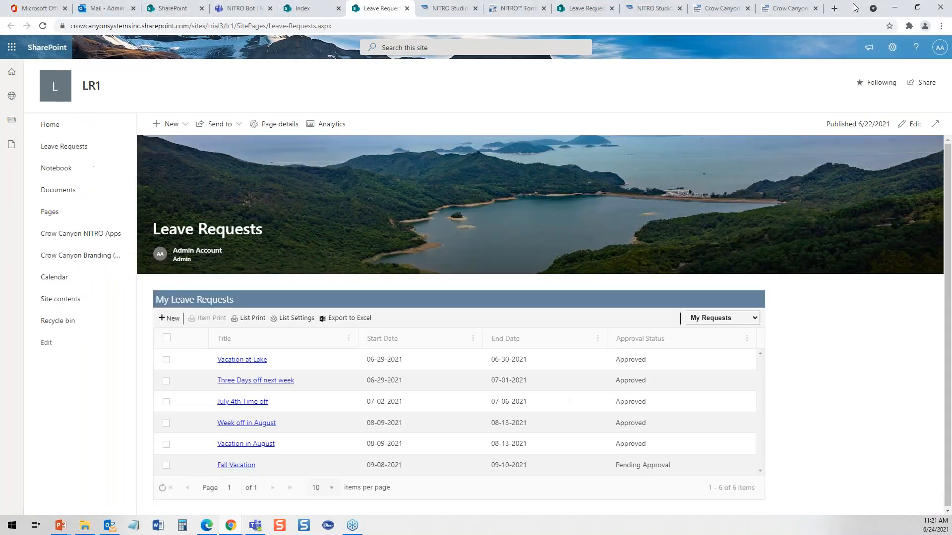
pyautogui.click(100, 10)
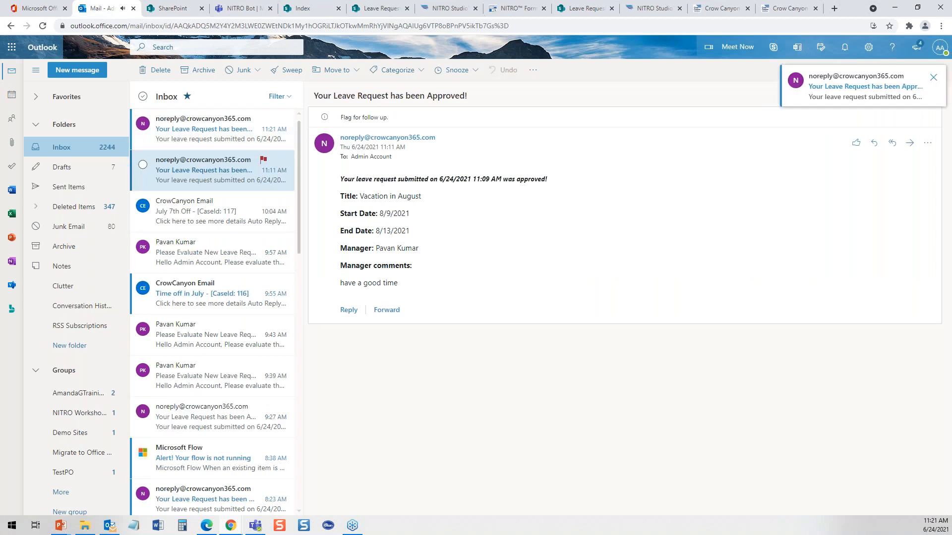
pyautogui.click(208, 133)
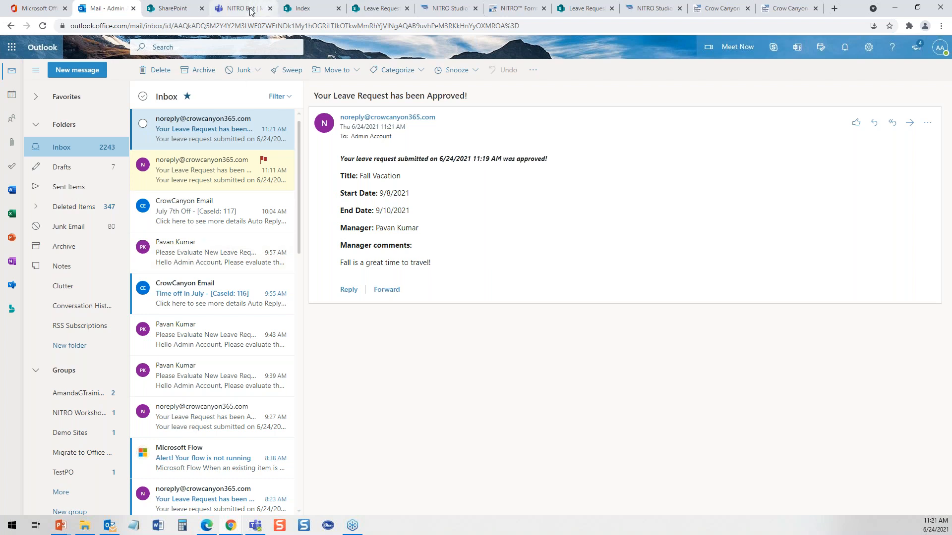
# Reload the SharePoint Leave Requests page to check the approval status of Fall Vacation.
pyautogui.click(386, 9)
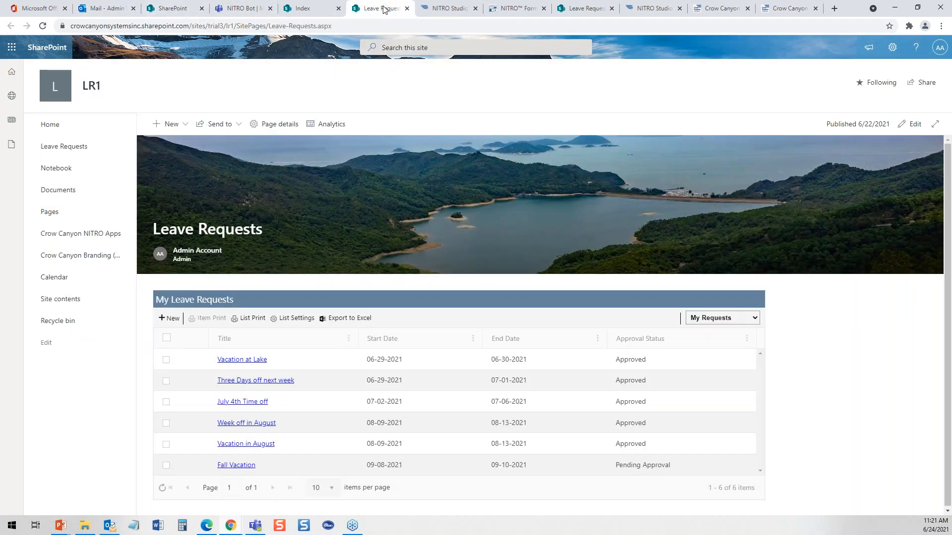
pyautogui.click(44, 26)
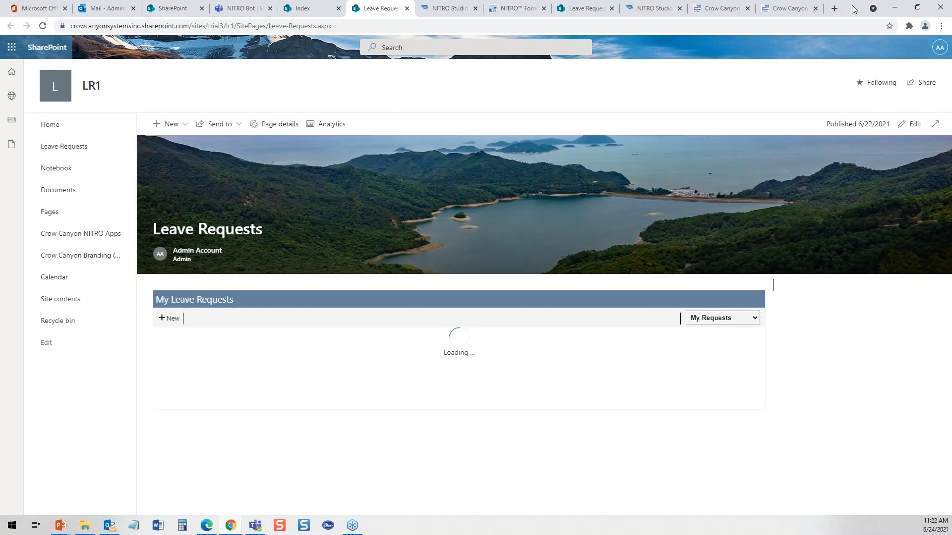
pyautogui.moveTo(840, 5); pyautogui.dragTo(845, 9)
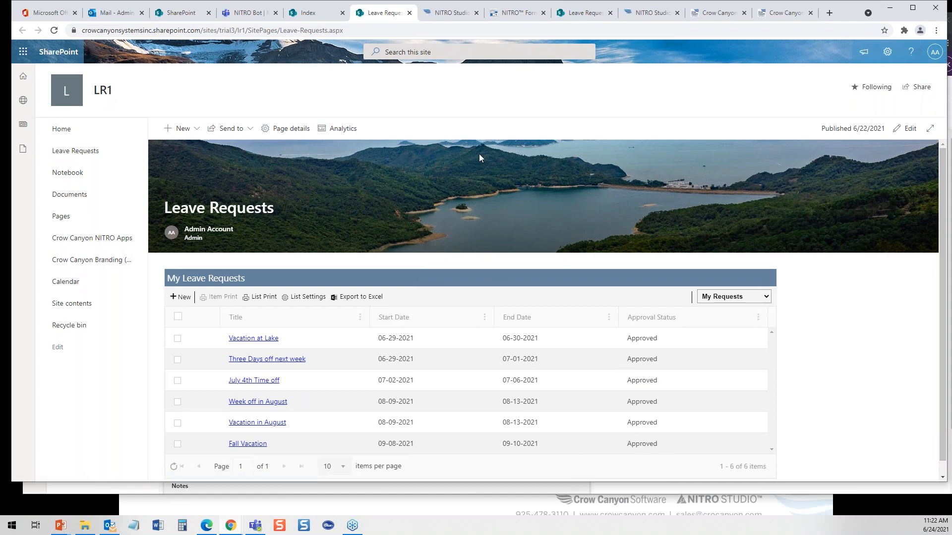
# From the APPROVE button's settings in NITRO Forms Designer, open the list's custom actions and the Approve action's configuration.
pyautogui.click(524, 16)
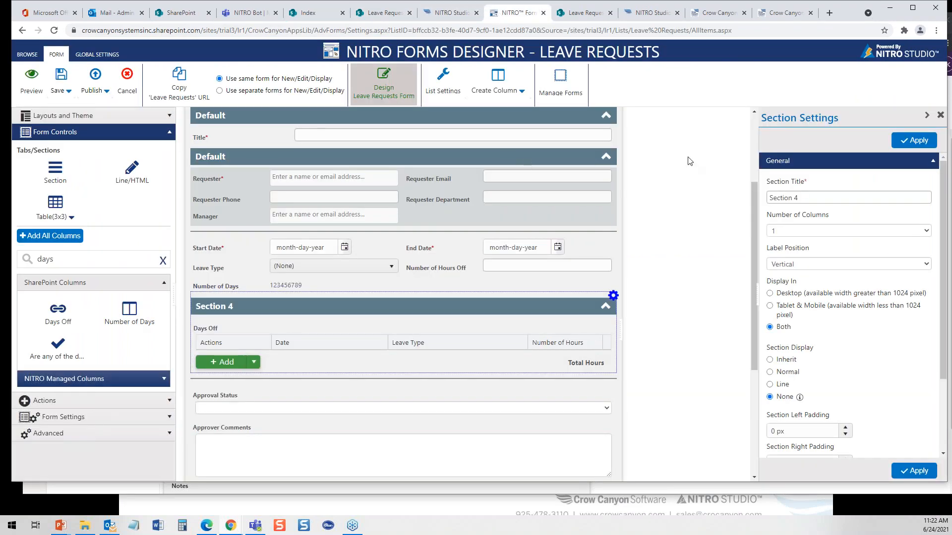
pyautogui.scroll(3, 749, 132)
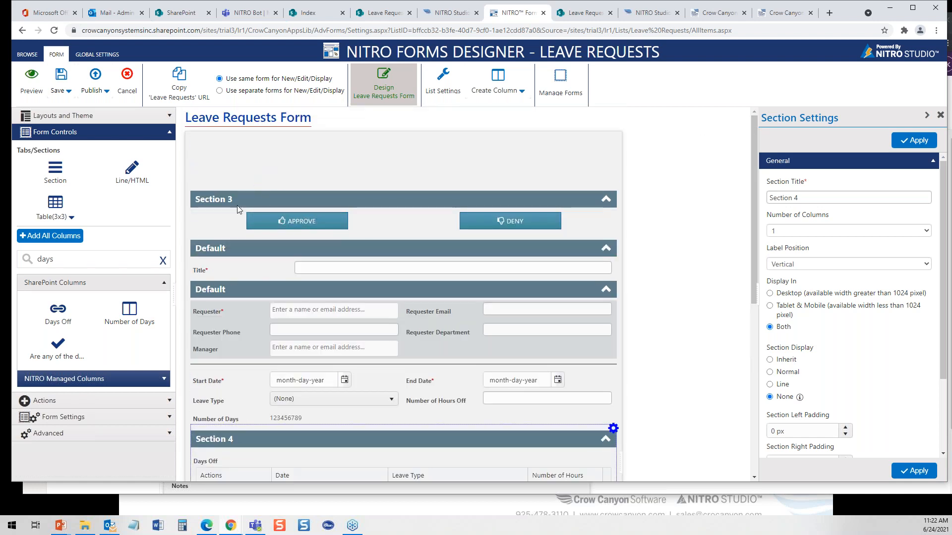
pyautogui.click(271, 221)
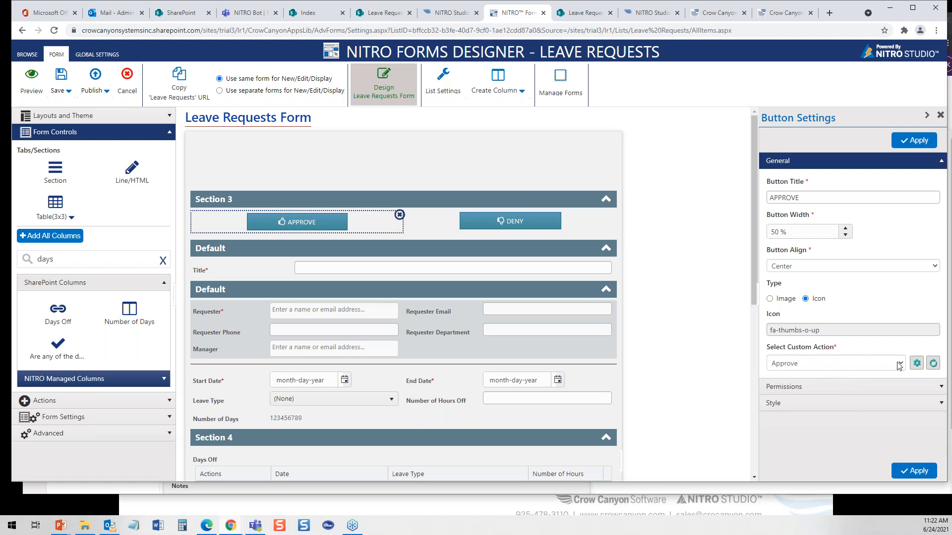
pyautogui.click(917, 363)
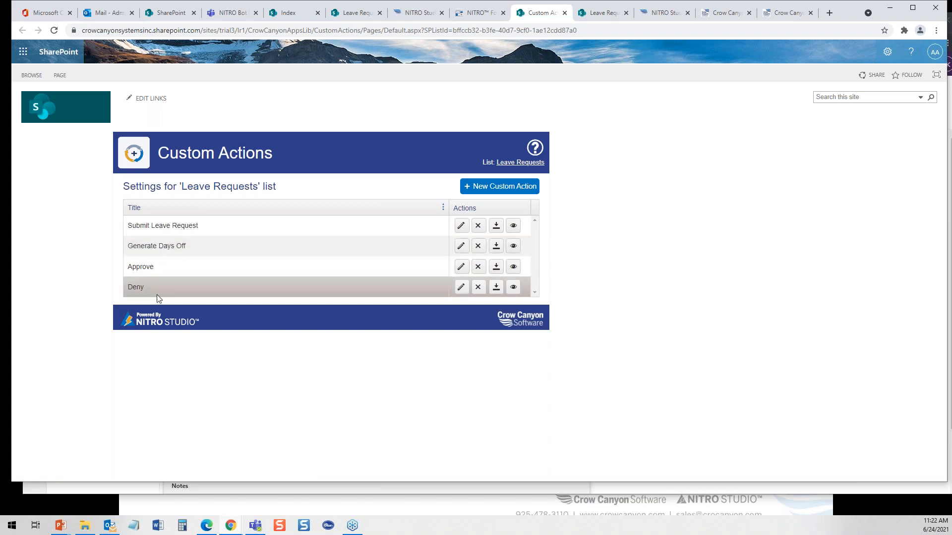
pyautogui.click(461, 266)
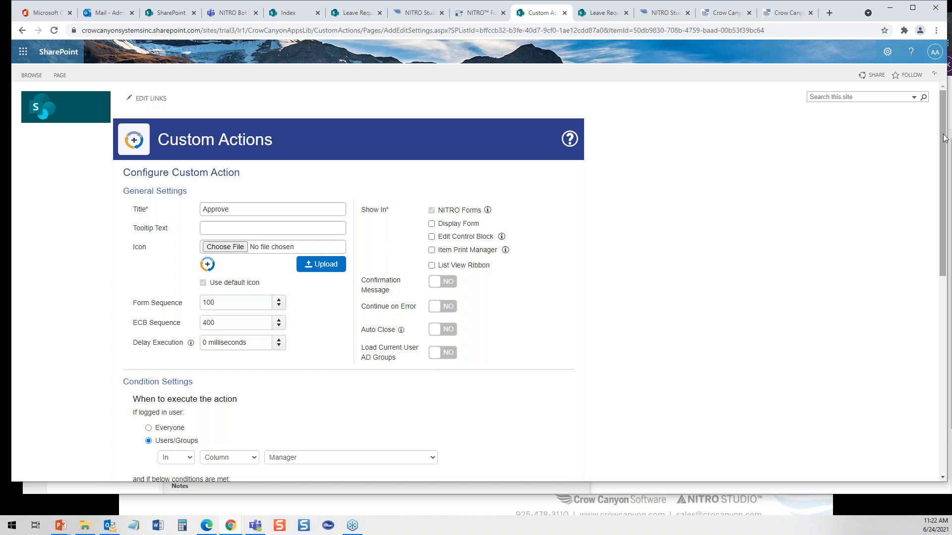
# Examine the action types available for the Approve custom action, including the Microsoft Teams options.
pyautogui.scroll(-6, 947, 141)
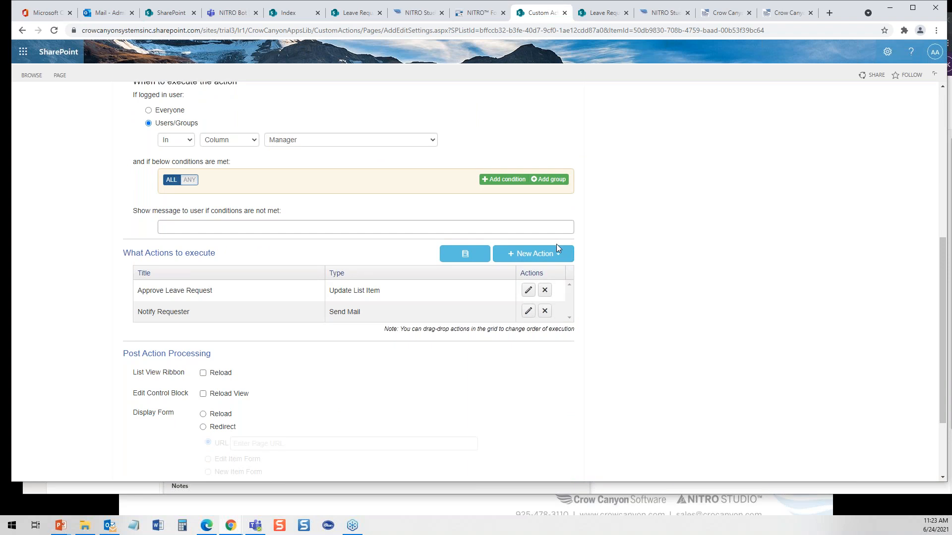
pyautogui.click(549, 254)
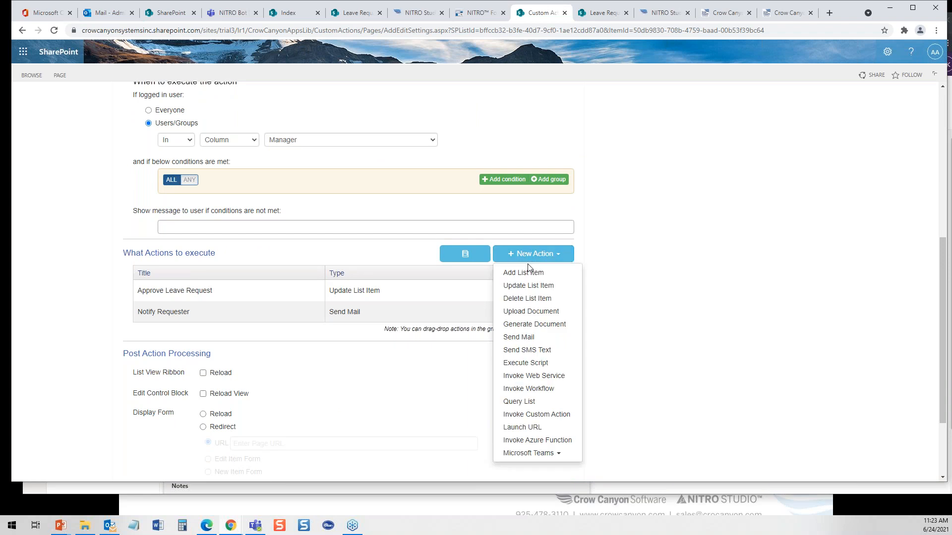
pyautogui.click(548, 453)
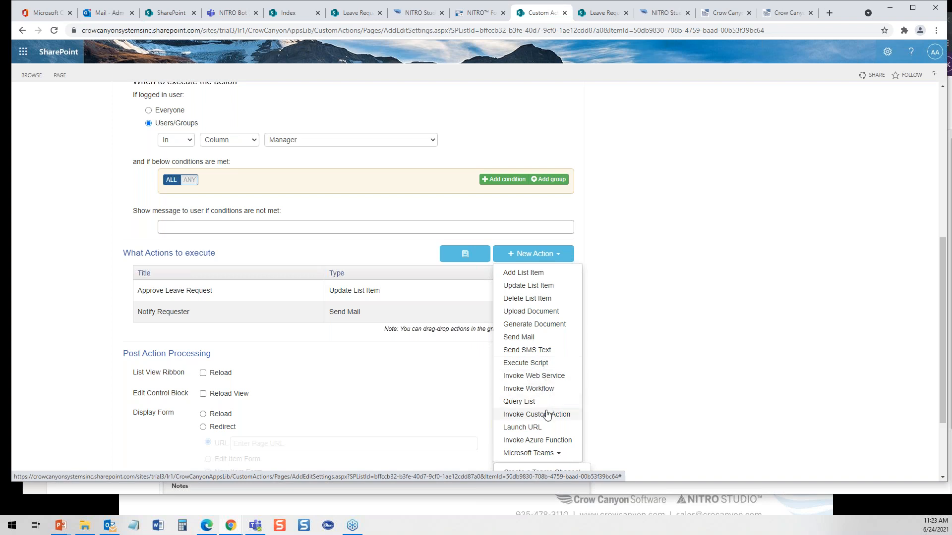
pyautogui.click(544, 453)
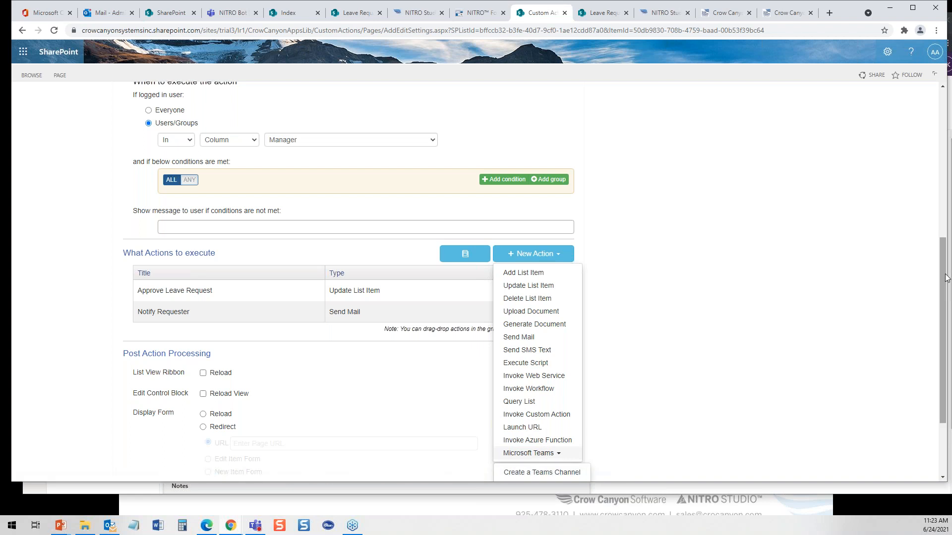
pyautogui.scroll(-2, 945, 273)
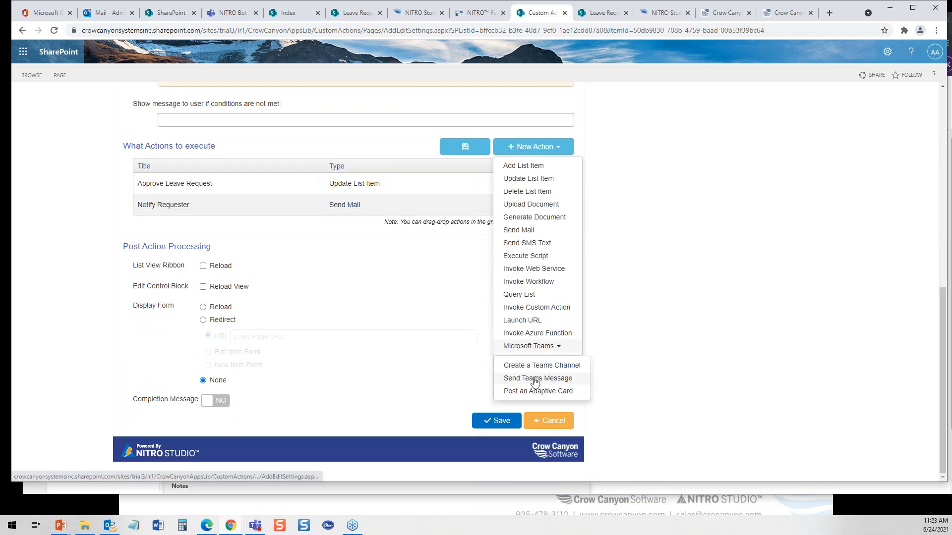
# Leave the Approve custom action's configuration and return to the NITRO Studio apps page.
pyautogui.click(674, 308)
pyautogui.moveTo(939, 303); pyautogui.dragTo(898, 94)
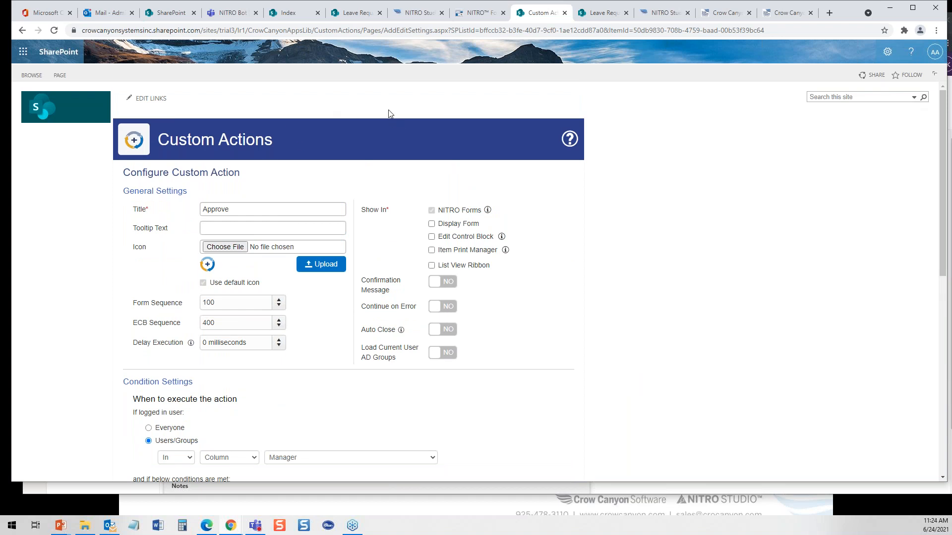
pyautogui.click(564, 13)
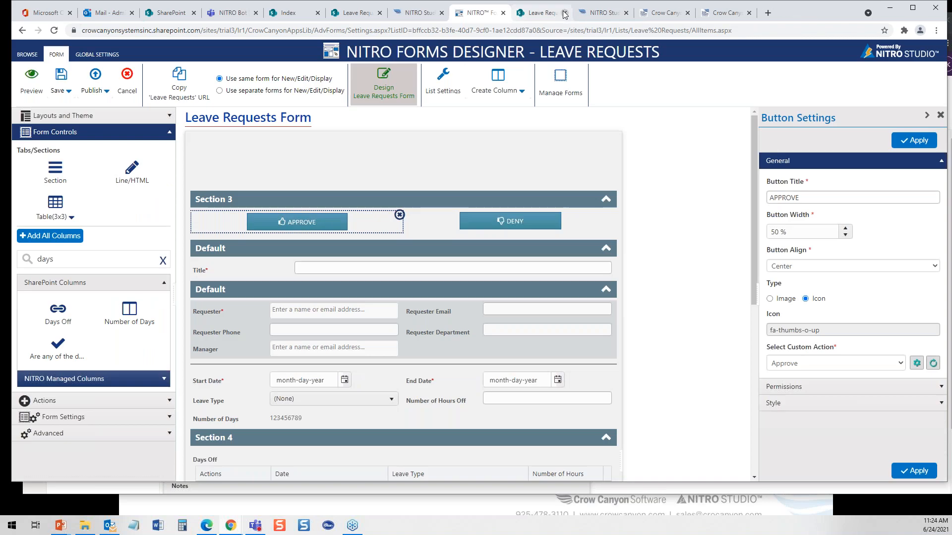
pyautogui.click(429, 15)
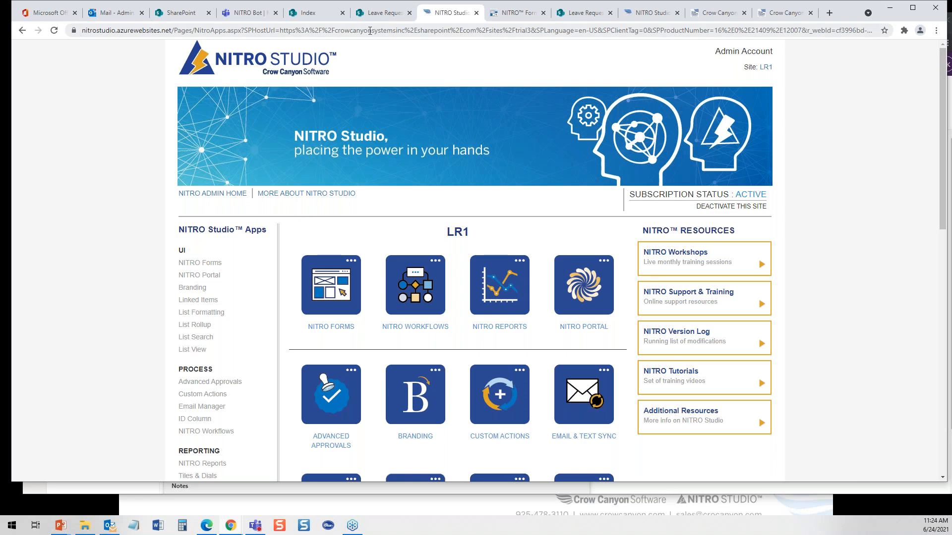
# Switch to Microsoft Teams and start a Submit Leave Request command from the NITRO Bot's Request Management commands.
pyautogui.click(246, 15)
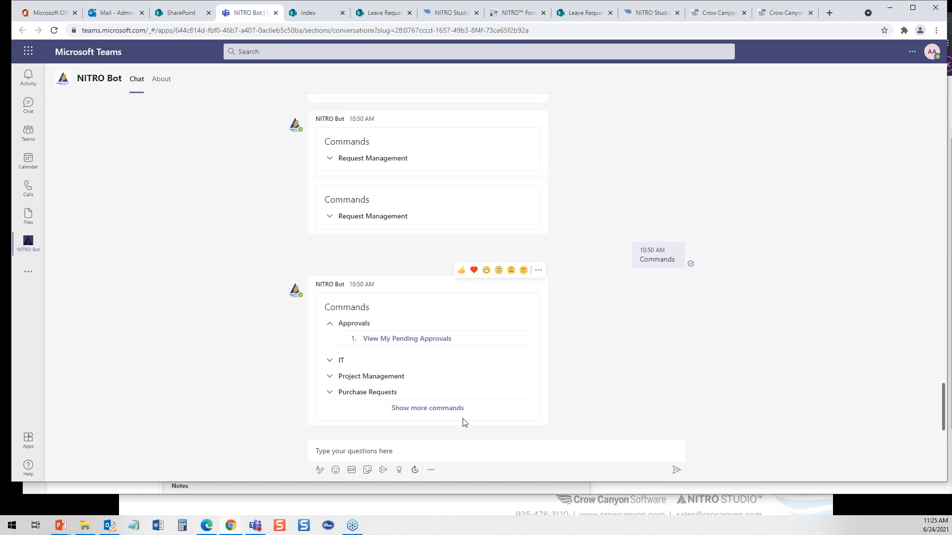
pyautogui.click(443, 412)
pyautogui.click(358, 407)
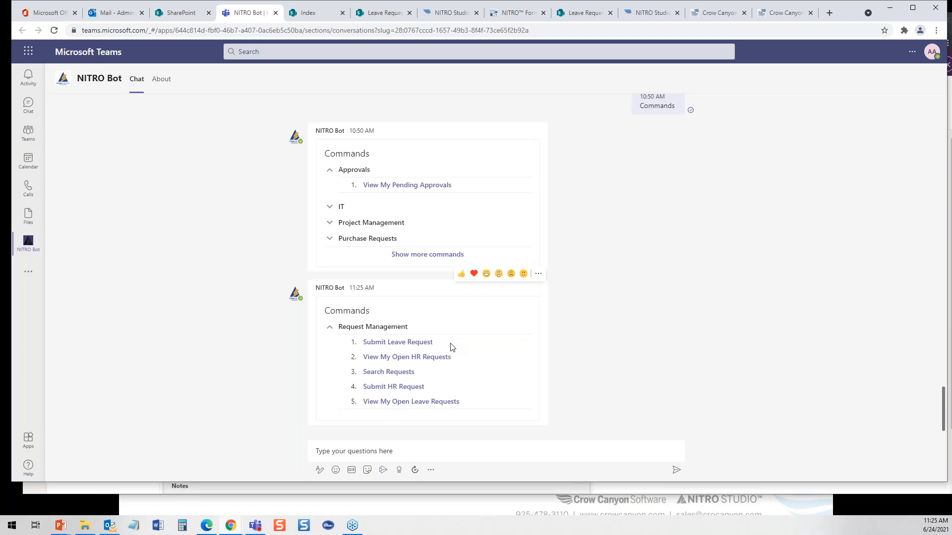
pyautogui.click(405, 349)
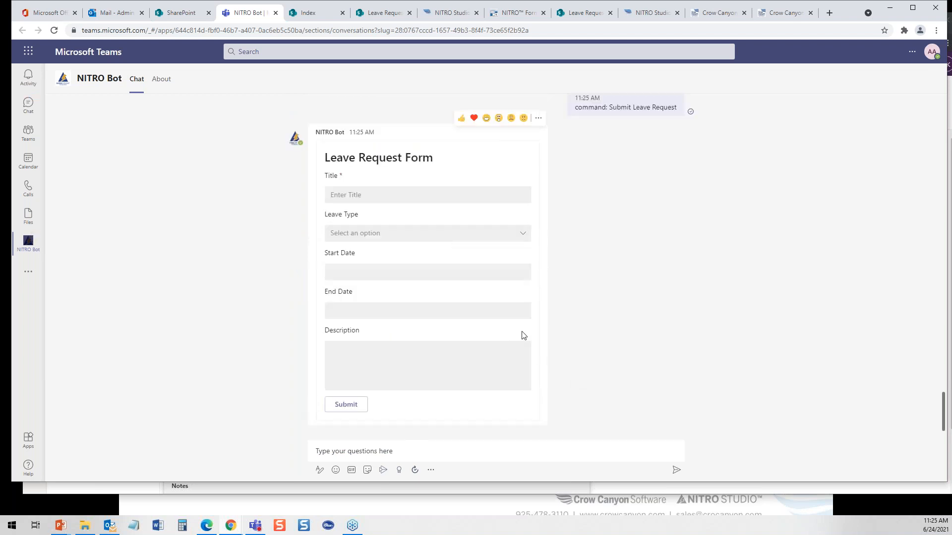
# Title the leave request "Need July 9 off" and set its leave type to Medical Leave.
pyautogui.click(400, 196)
pyautogui.write('Need July 9 off')
pyautogui.click(384, 234)
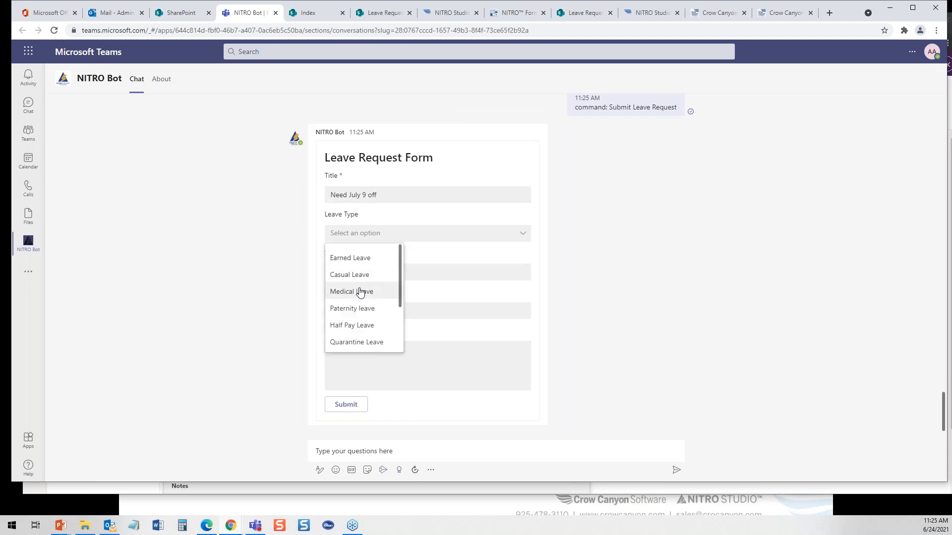
pyautogui.click(364, 291)
# Set both the start date and the end date of the leave request to Jul 9, 2021.
pyautogui.click(359, 274)
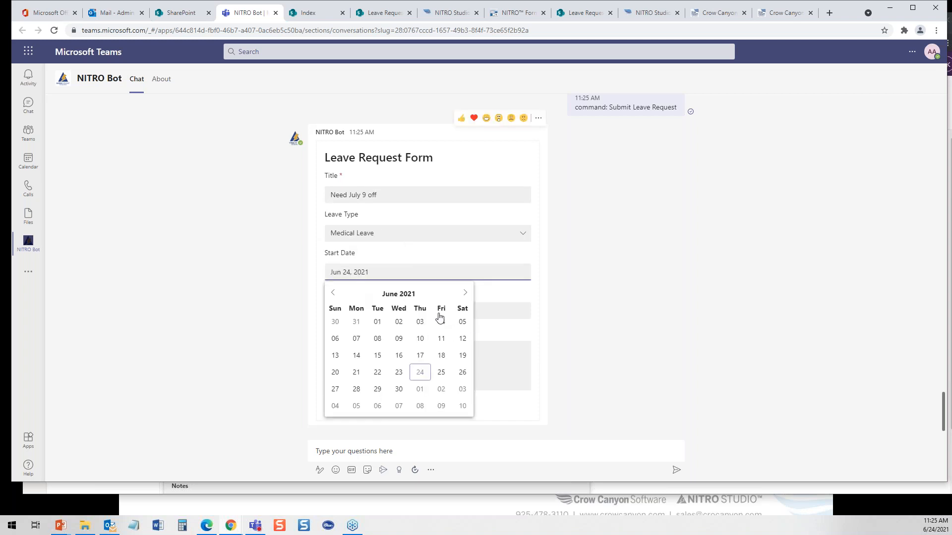
pyautogui.click(465, 294)
pyautogui.click(441, 338)
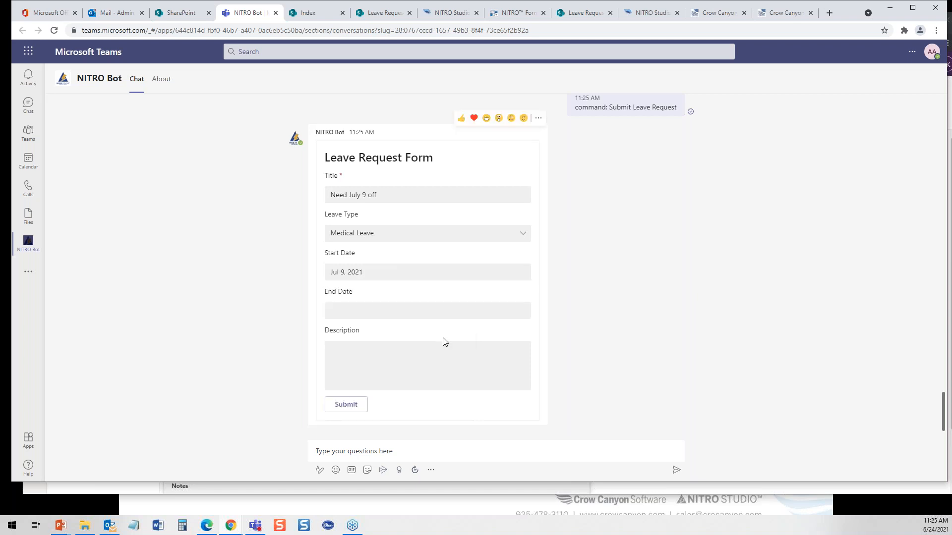
pyautogui.click(386, 311)
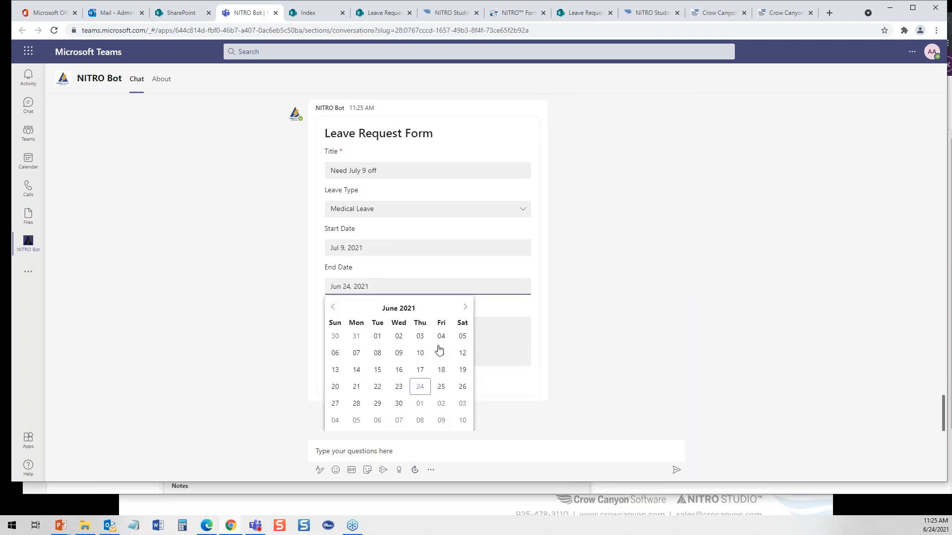
pyautogui.click(442, 421)
# Enter "Medical" as the leave request's description and submit the form.
pyautogui.click(374, 363)
pyautogui.write('Medical')
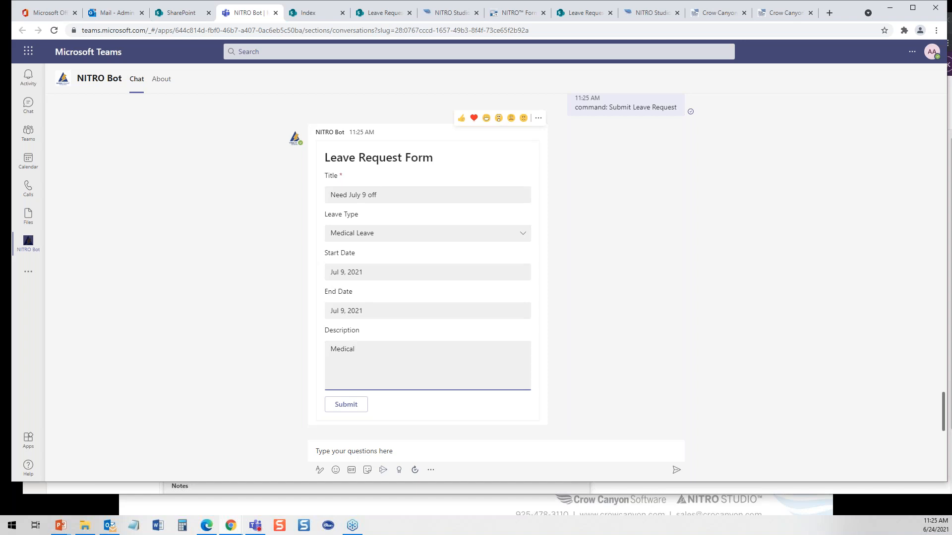
pyautogui.click(346, 406)
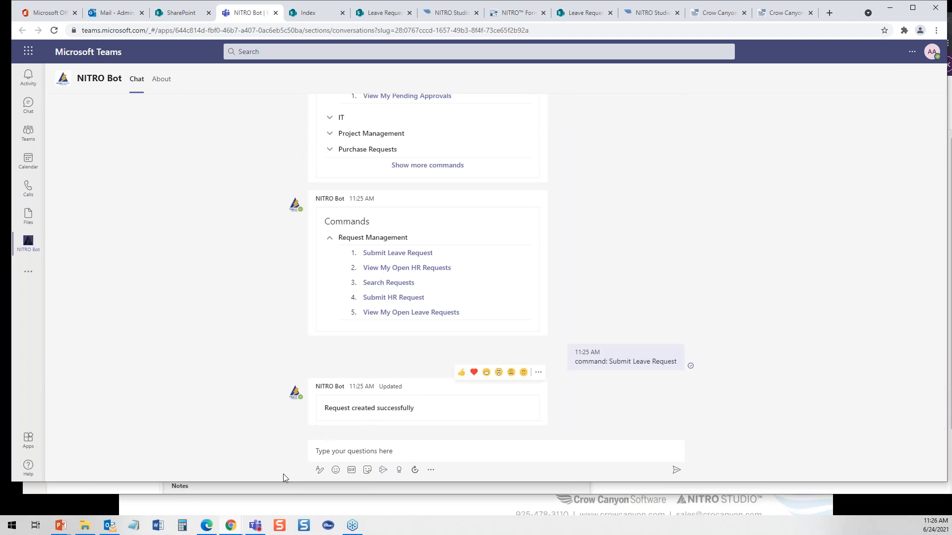
# In the approver's Teams window, approve the "Need July 9 off" request with the comment "good luck".
pyautogui.moveTo(209, 530)
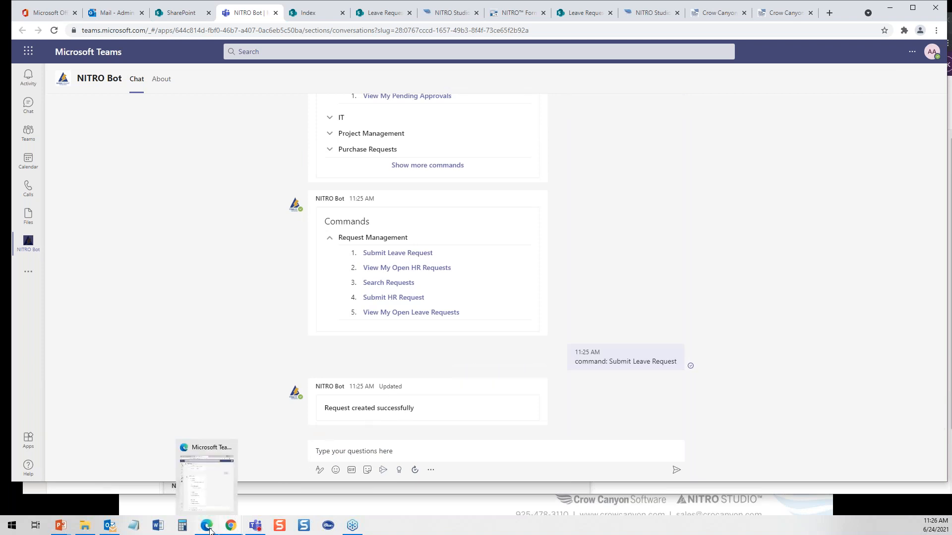
pyautogui.click(214, 494)
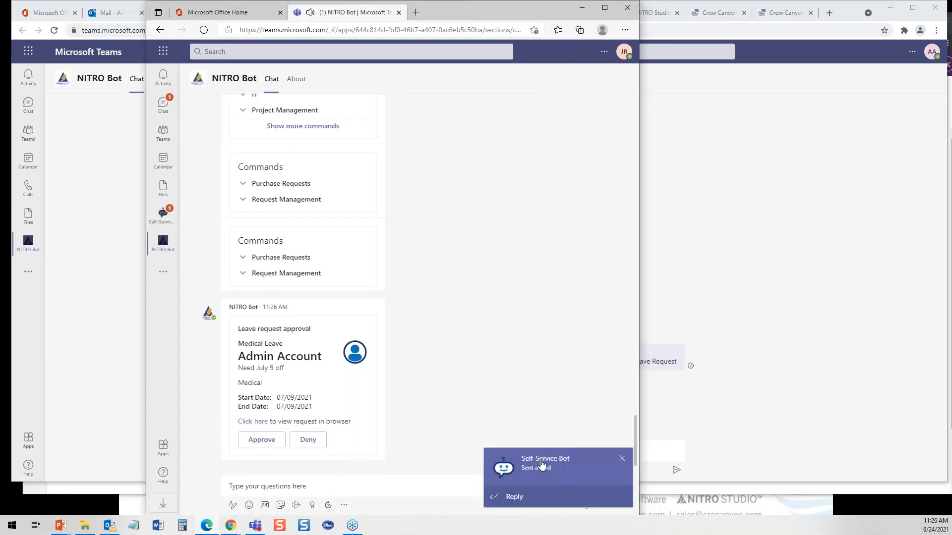
pyautogui.click(623, 460)
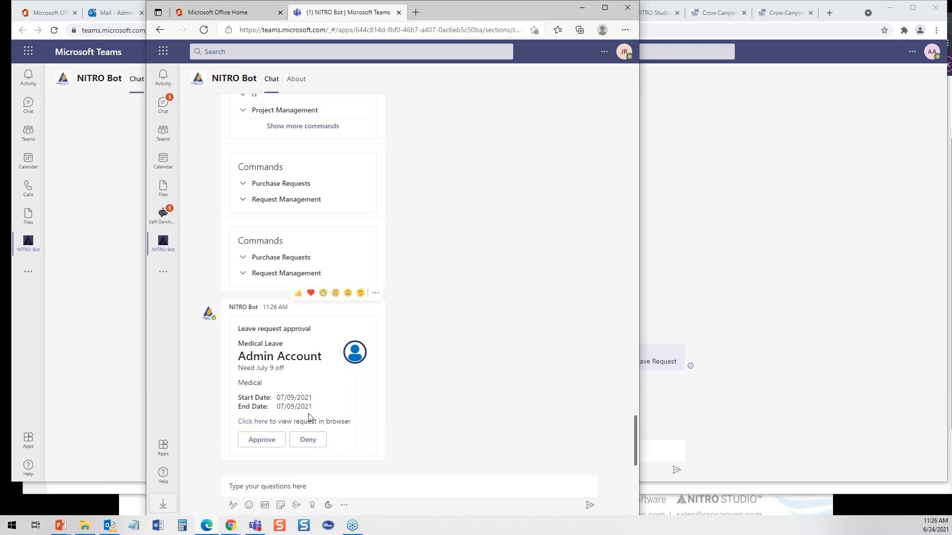
pyautogui.click(257, 445)
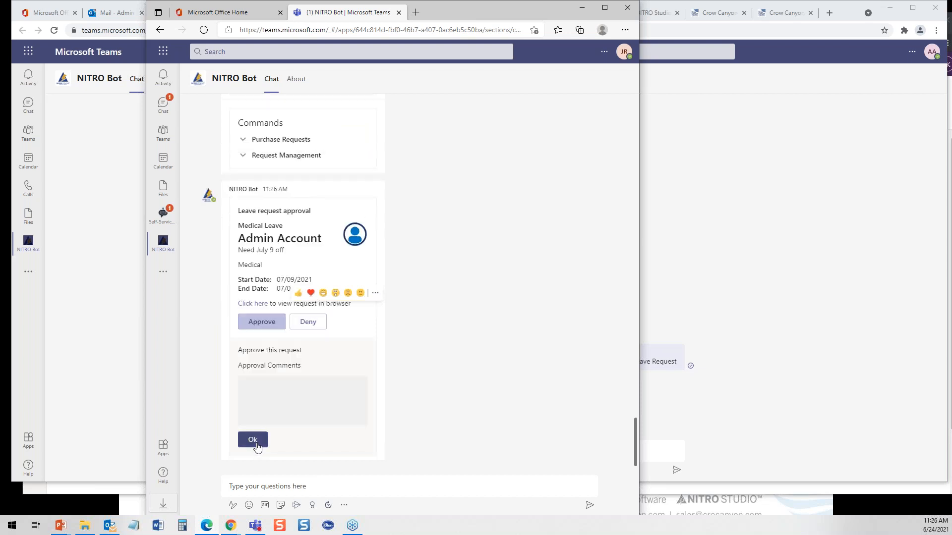
pyautogui.click(299, 397)
pyautogui.write('go')
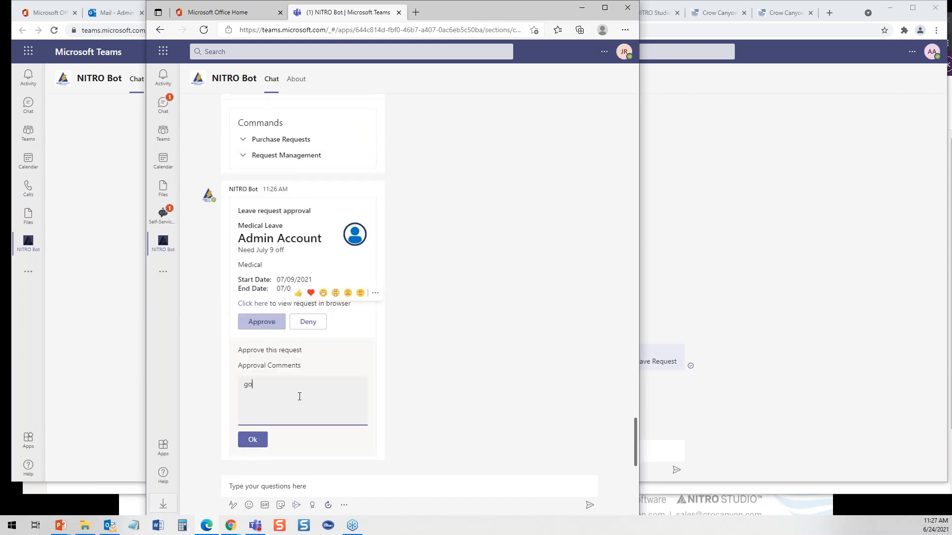
pyautogui.write('od luck')
pyautogui.click(254, 445)
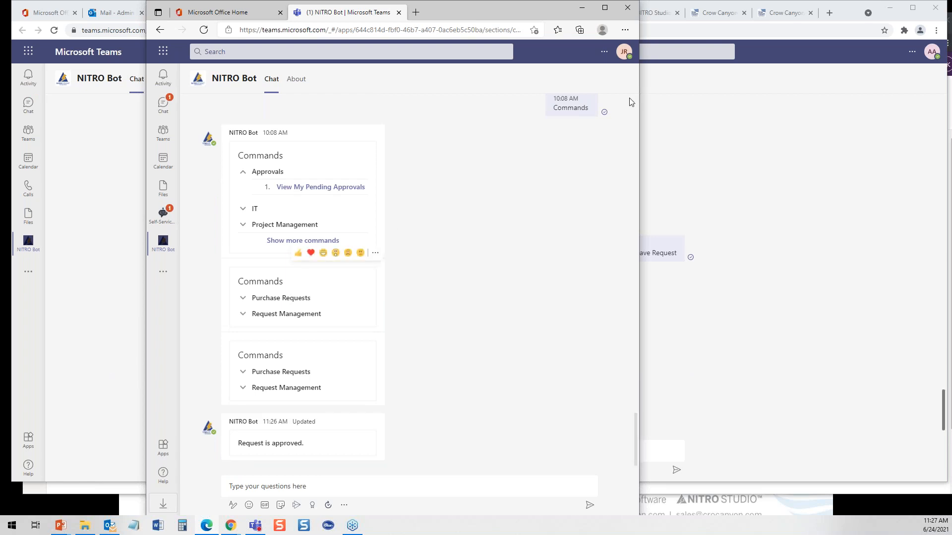
# Return to the requester's NITRO Bot chat to read the approval response and narrow the browser window slightly.
pyautogui.click(582, 8)
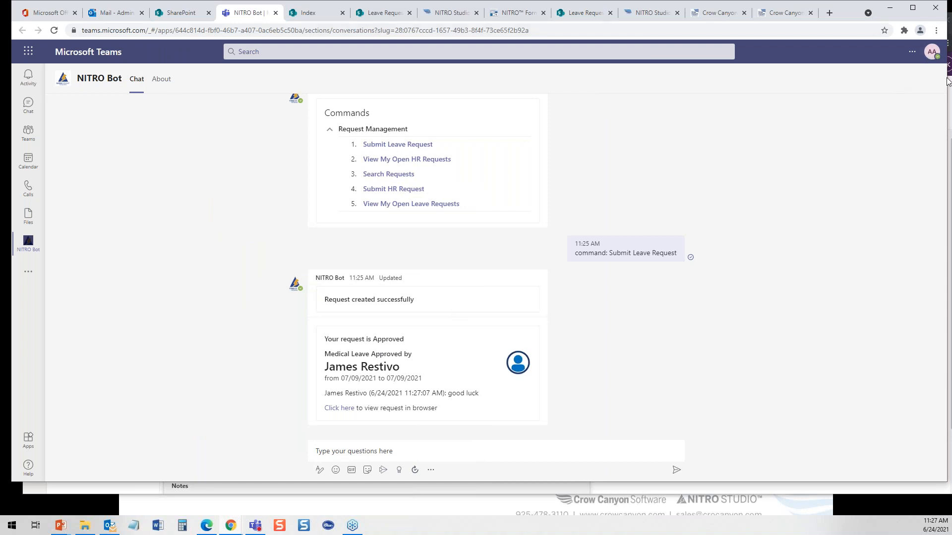
pyautogui.moveTo(945, 81); pyautogui.dragTo(931, 107)
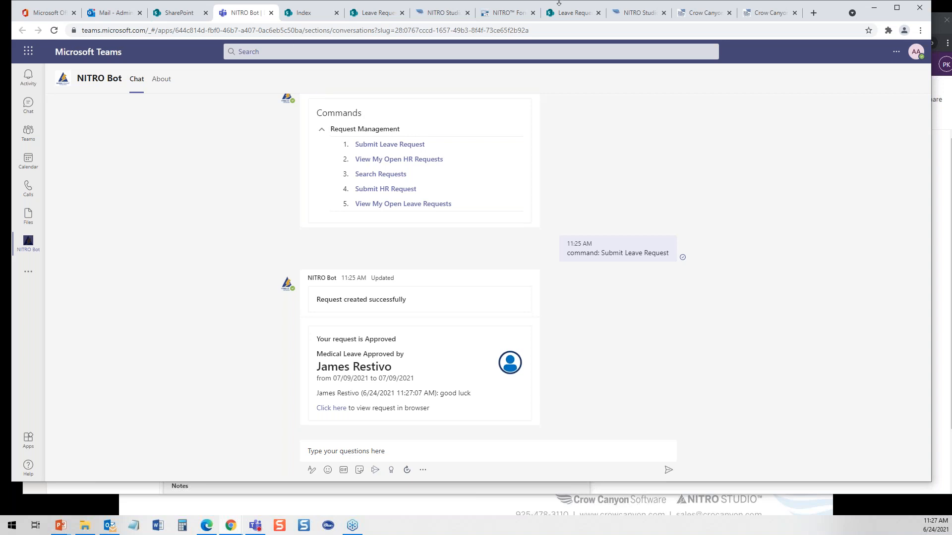
# Review the NITRO Bot's IT and Purchase Requests commands, leaving all groups in that commands card collapsed.
pyautogui.moveTo(927, 397); pyautogui.dragTo(923, 367)
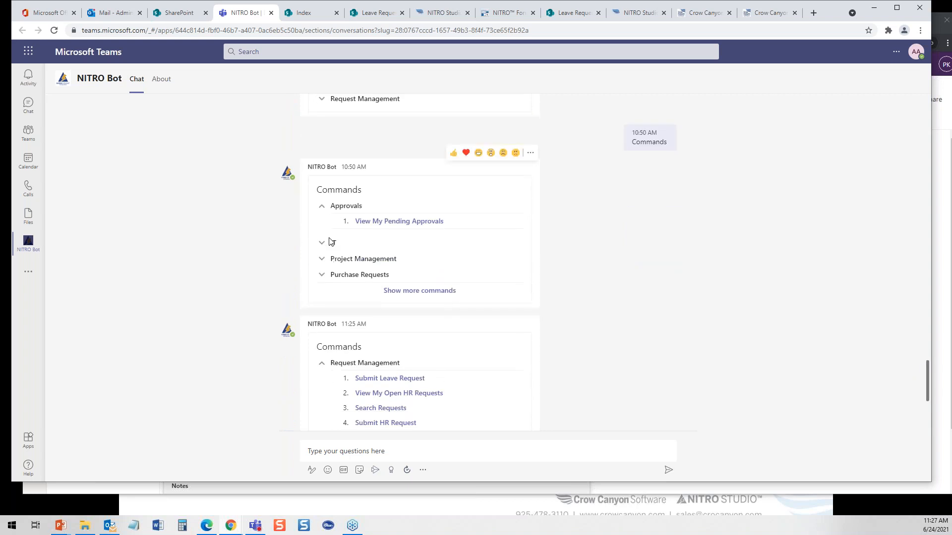
pyautogui.click(322, 243)
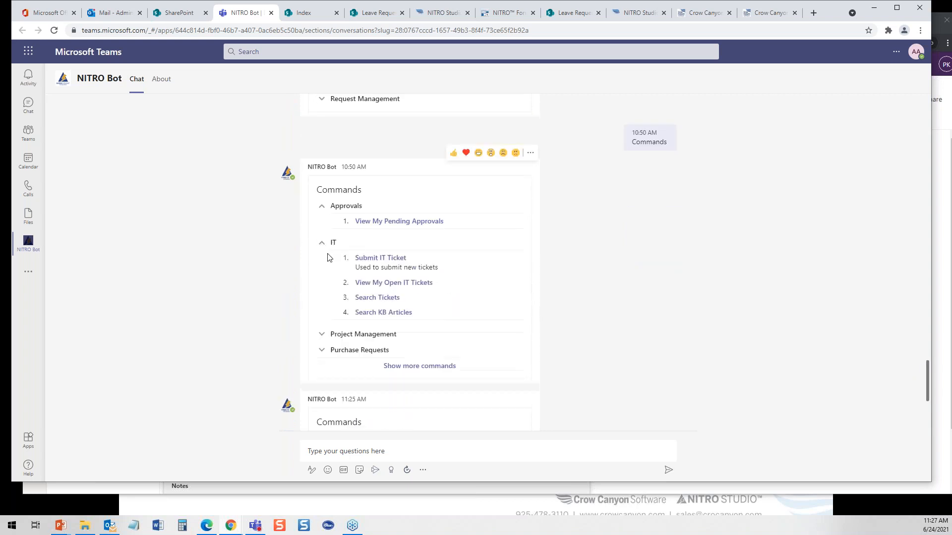
pyautogui.click(322, 206)
pyautogui.click(322, 222)
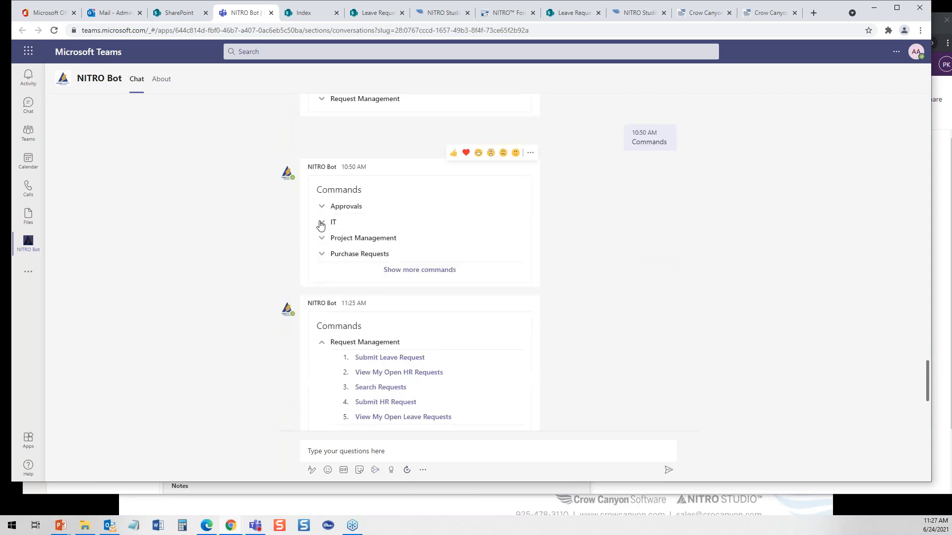
pyautogui.click(322, 255)
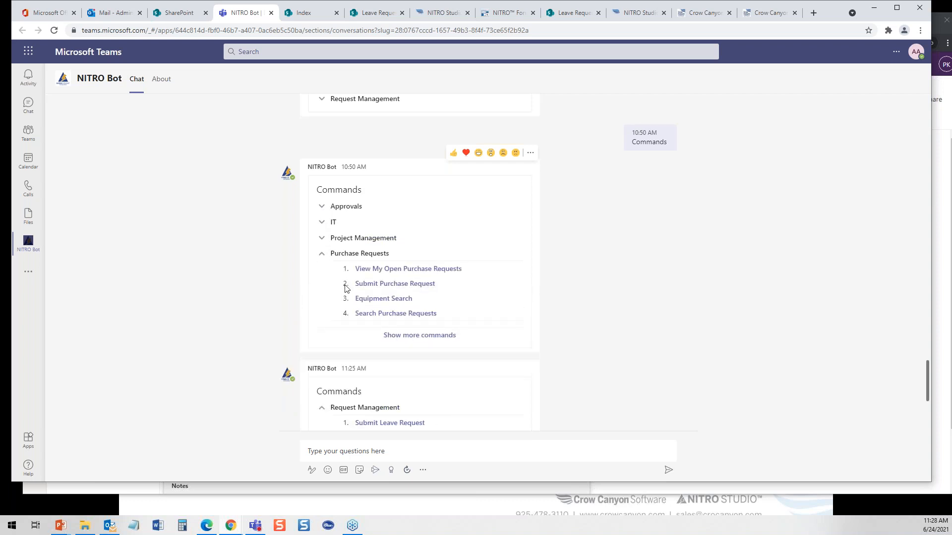
pyautogui.click(322, 254)
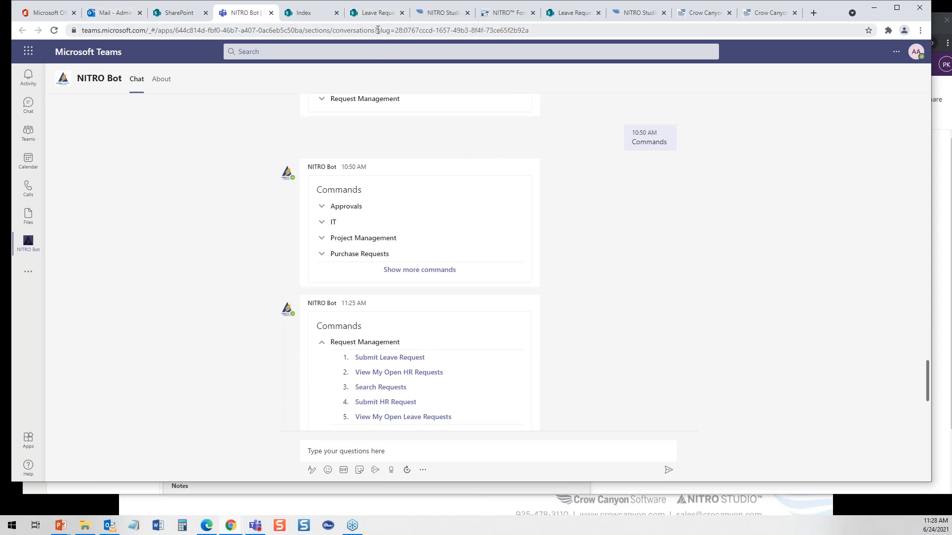
# Revisit the LR1 Leave Requests page and the Leave Requests form in NITRO Forms Designer.
pyautogui.click(375, 14)
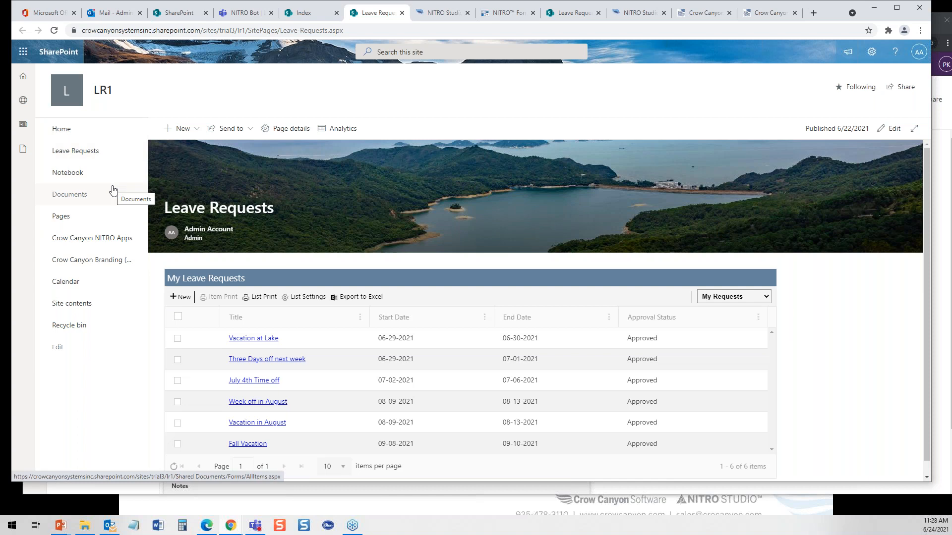
pyautogui.click(523, 11)
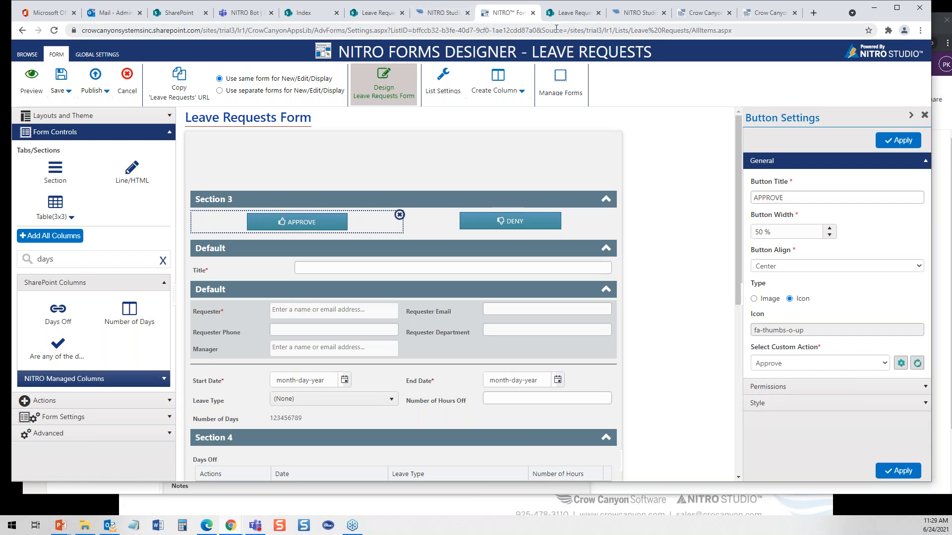
# Open the LR2 site's Employee Catalog list and widen the PTO Hours Remaining column to show its full heading.
pyautogui.click(569, 18)
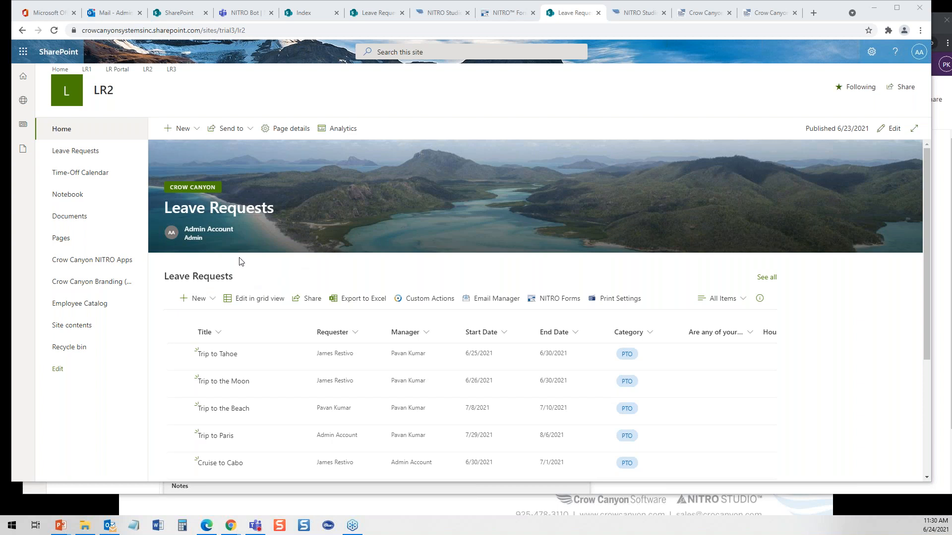
pyautogui.click(92, 305)
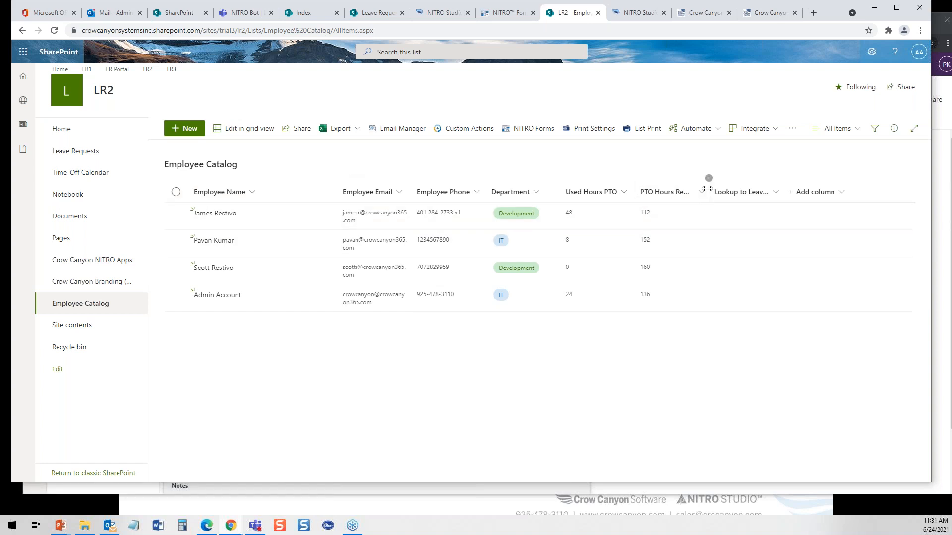
pyautogui.moveTo(709, 184); pyautogui.dragTo(760, 182)
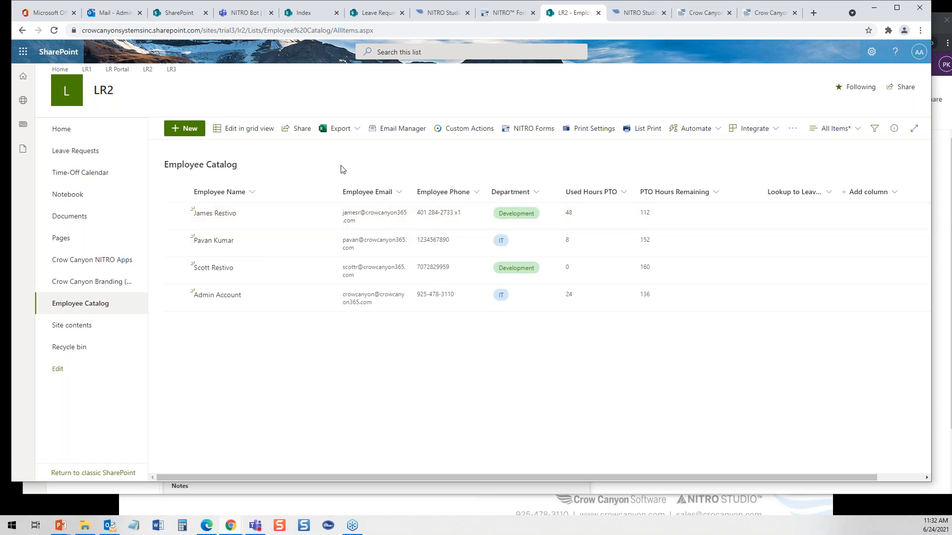
# Start a new LR2 leave request titled "Last week of July off" with the category PTO.
pyautogui.click(78, 152)
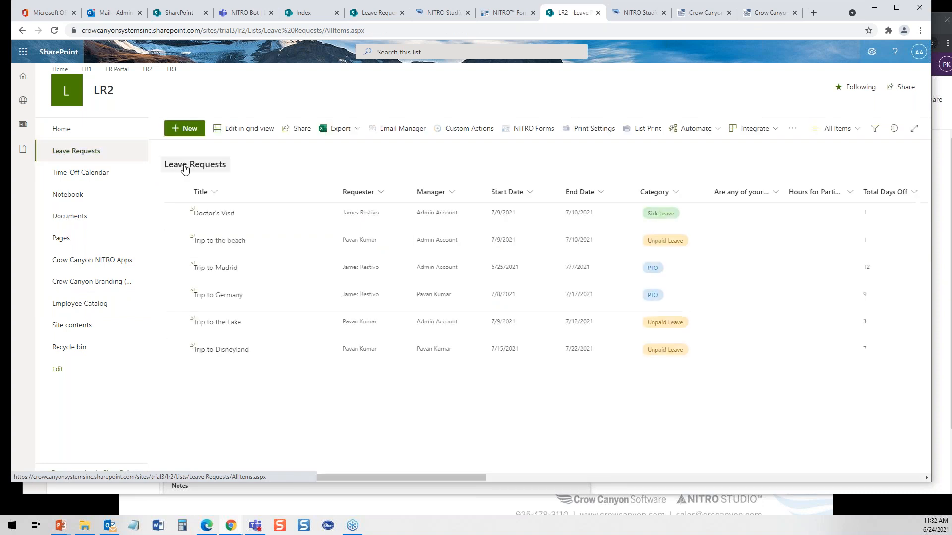
pyautogui.click(191, 133)
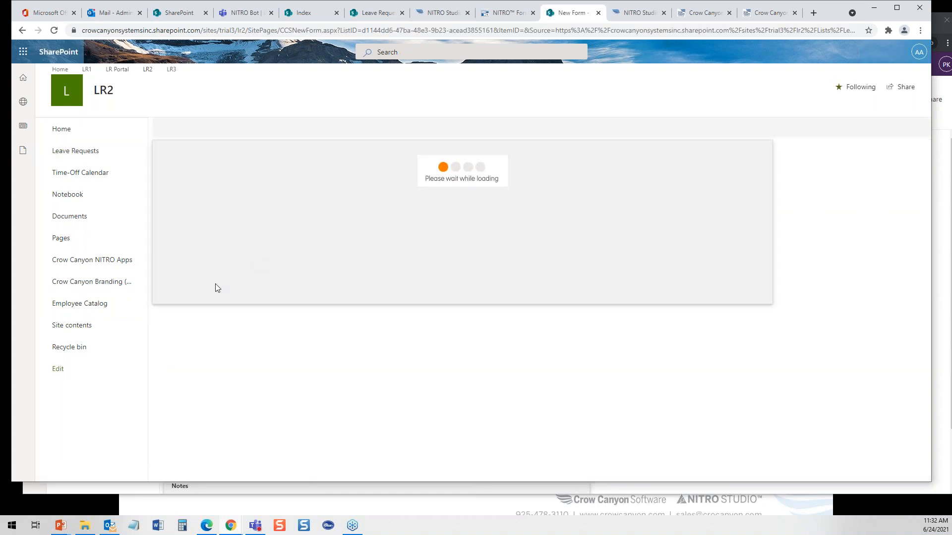
pyautogui.click(279, 180)
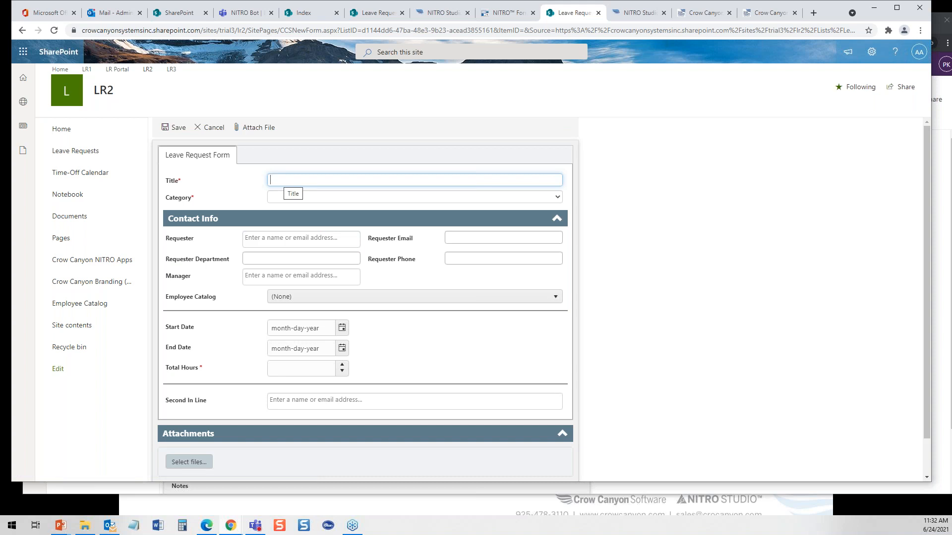
pyautogui.write('L')
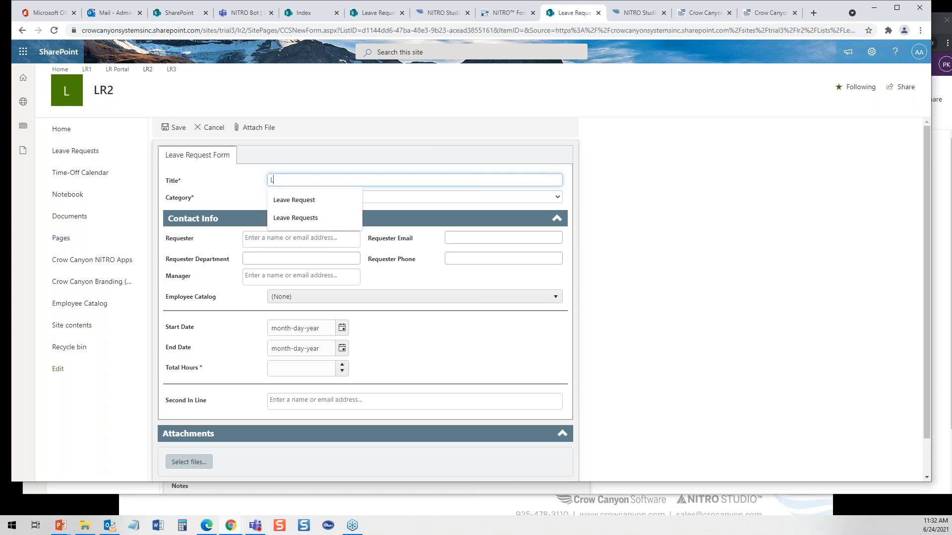
pyautogui.write('ast week of July off')
pyautogui.click(280, 198)
pyautogui.click(279, 216)
# Choose the employee whose title is VP as the leave request's requester so that the contact details fill in.
pyautogui.click(271, 239)
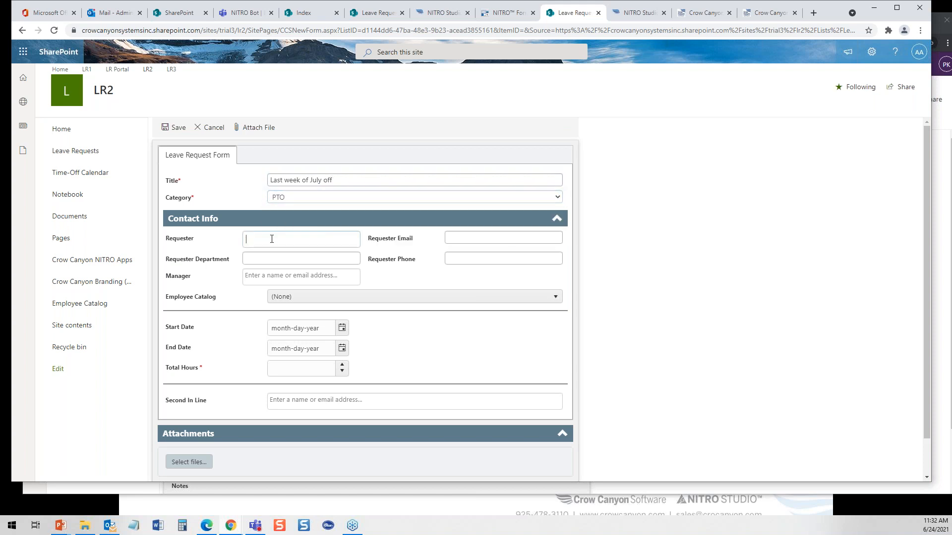
pyautogui.write('jam')
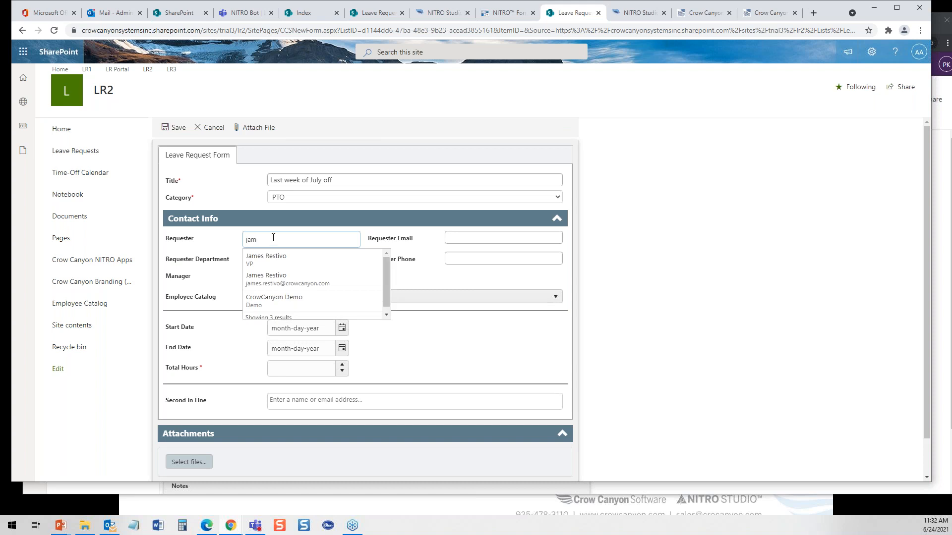
pyautogui.click(256, 260)
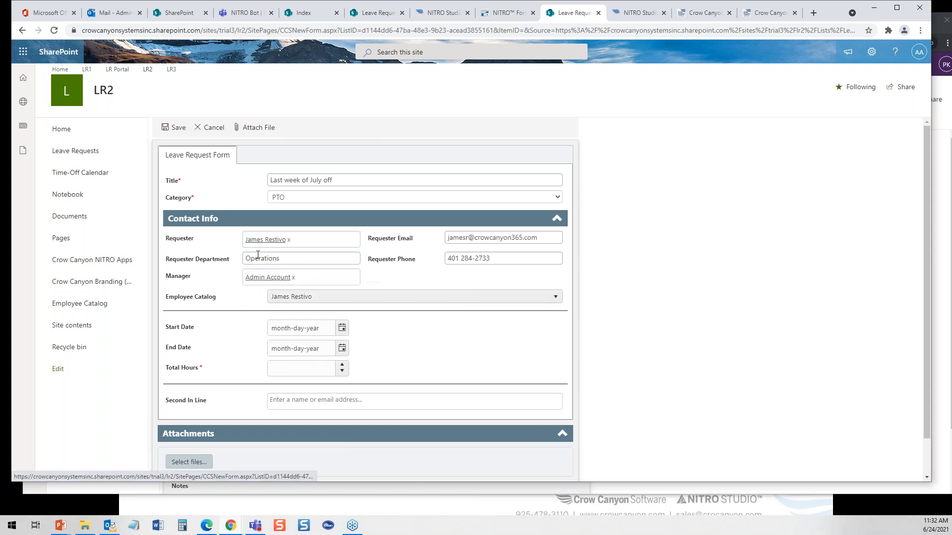
pyautogui.click(258, 259)
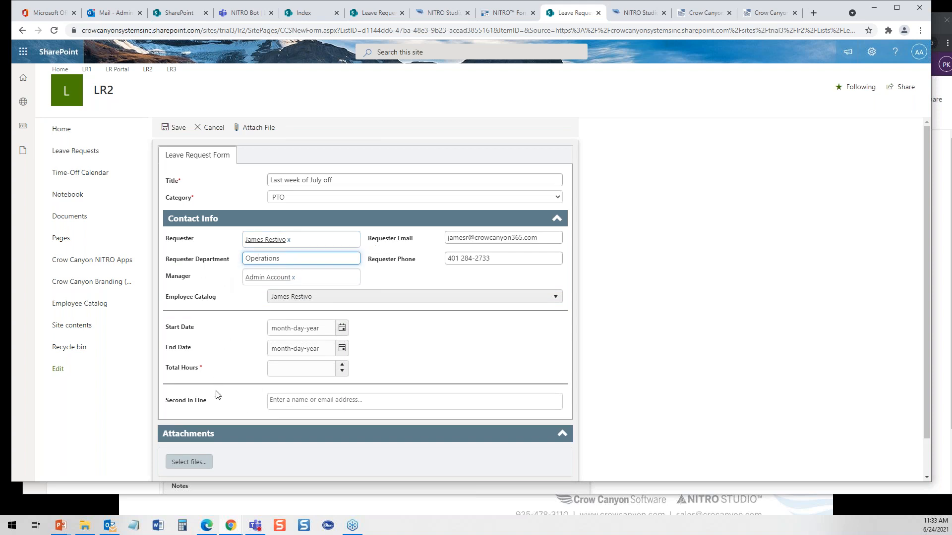
# Set the leave request's start date to 07-26-2021 and its end date to 07-30-2021.
pyautogui.click(343, 329)
pyautogui.click(373, 181)
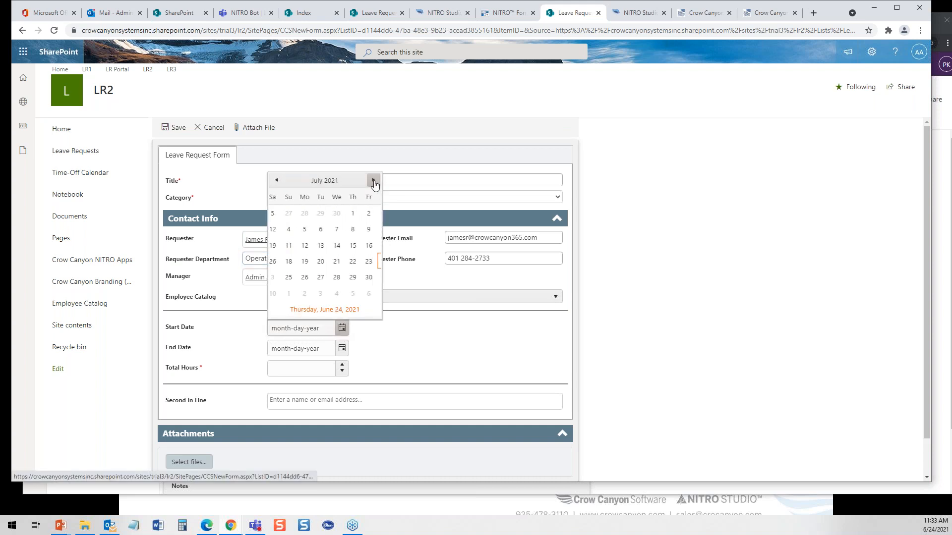
pyautogui.click(293, 278)
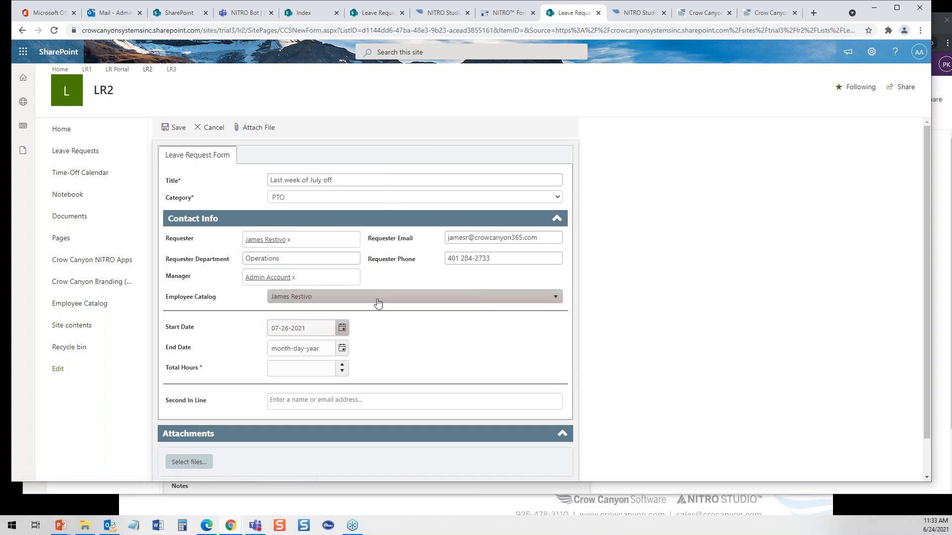
pyautogui.click(342, 348)
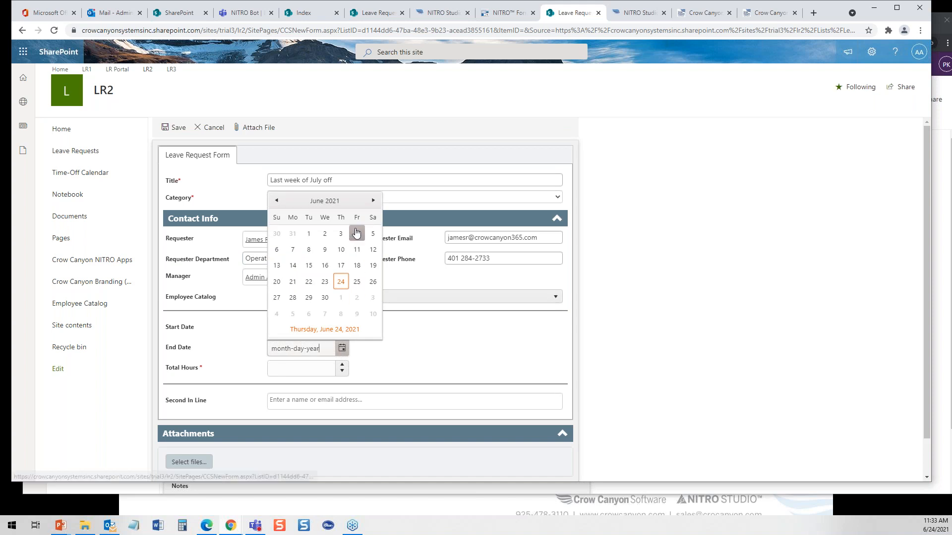
pyautogui.click(373, 201)
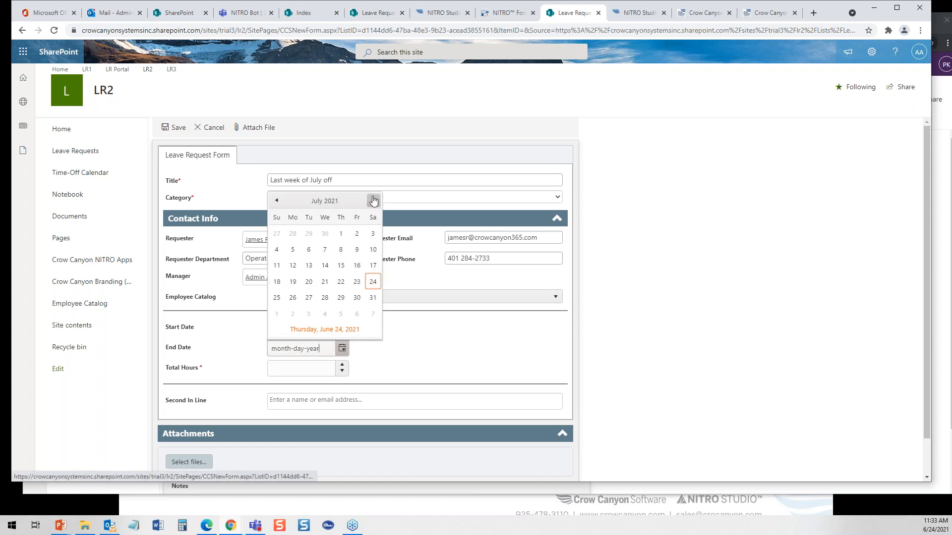
pyautogui.click(357, 299)
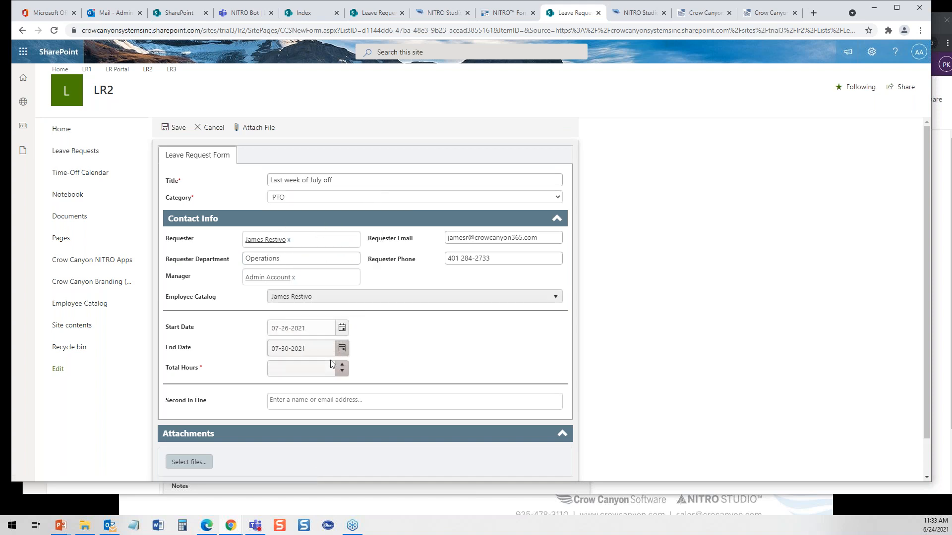
# Enter 40 total hours on the leave request and submit it for approval.
pyautogui.click(318, 370)
pyautogui.write('40')
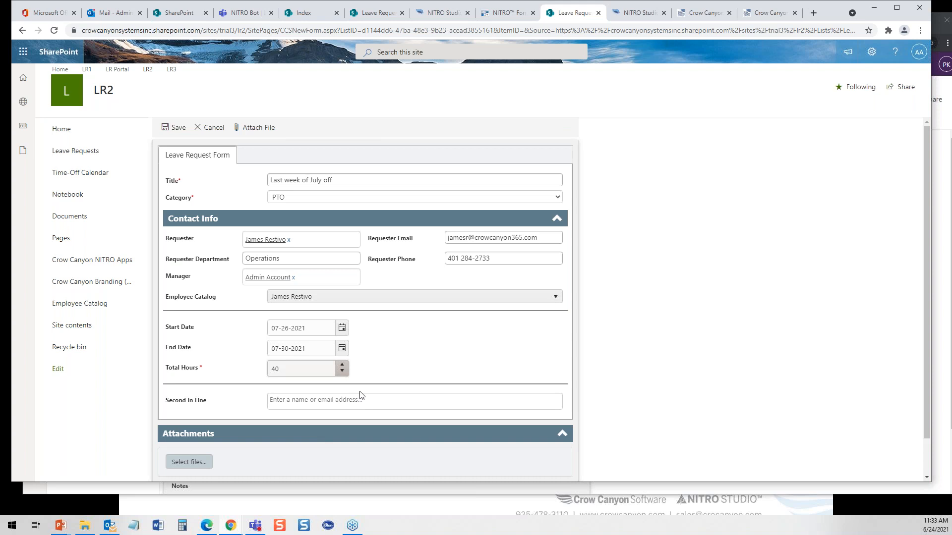
pyautogui.click(203, 278)
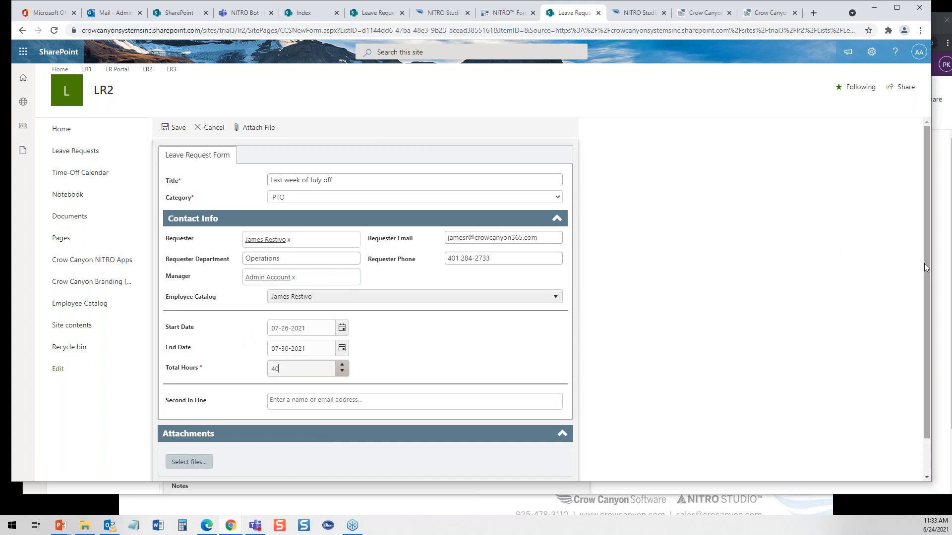
pyautogui.scroll(-2, 931, 270)
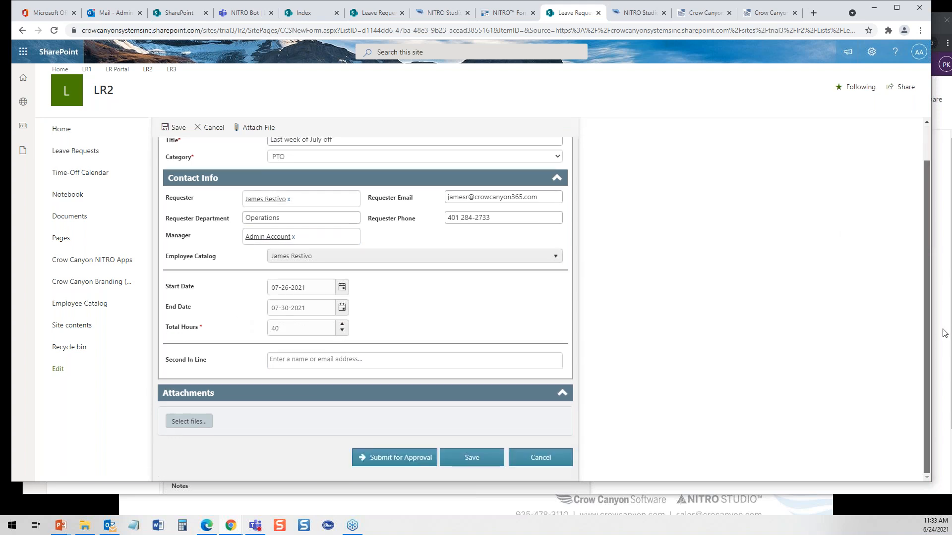
pyautogui.click(386, 459)
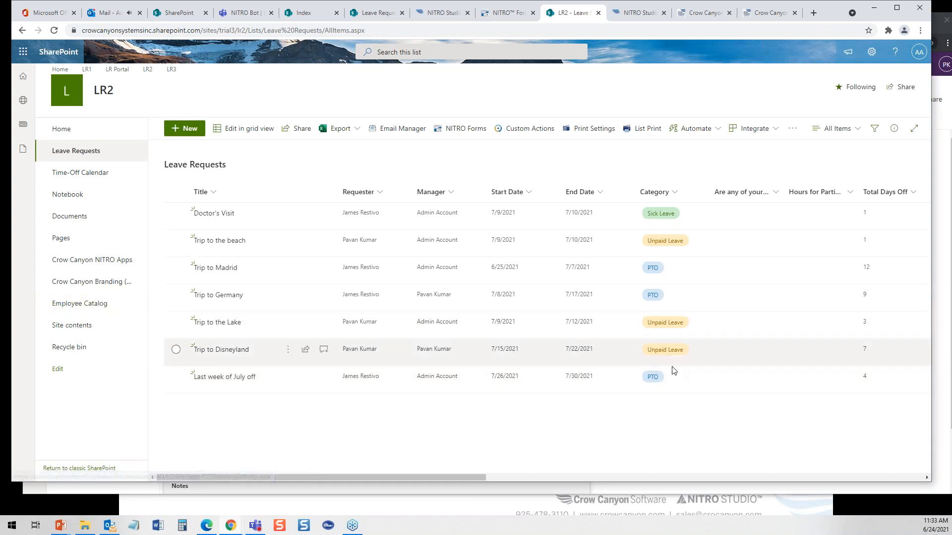
# Check the requester's used and remaining PTO hours in the Employee Catalog, and return to the Leave Requests list.
pyautogui.click(92, 303)
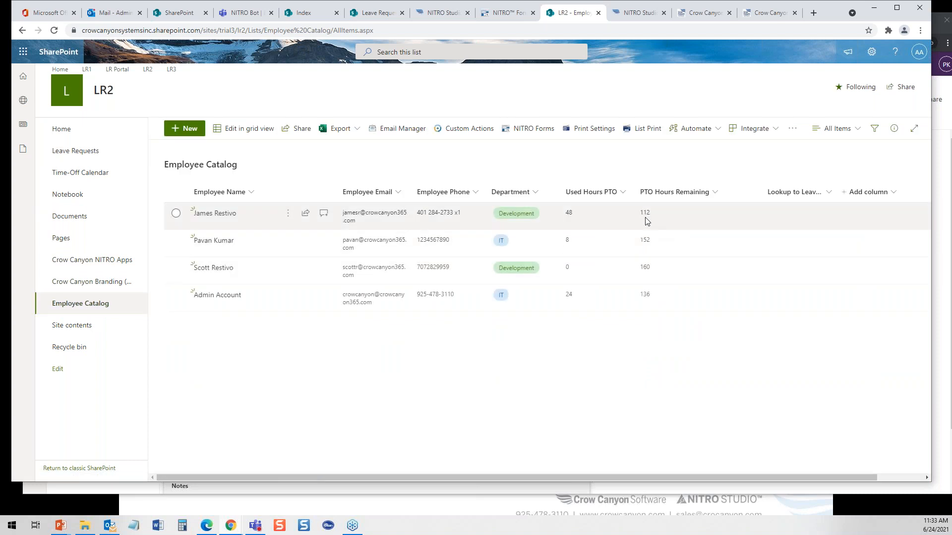
pyautogui.click(76, 151)
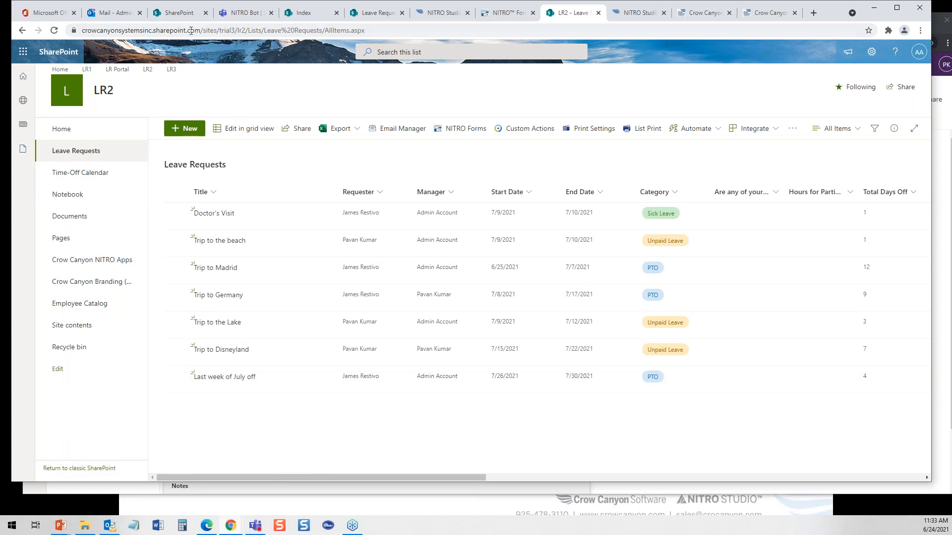
# Switch to Outlook, read the new "Please Evaluate New Leave Request" email and open its linked approver task.
pyautogui.click(123, 12)
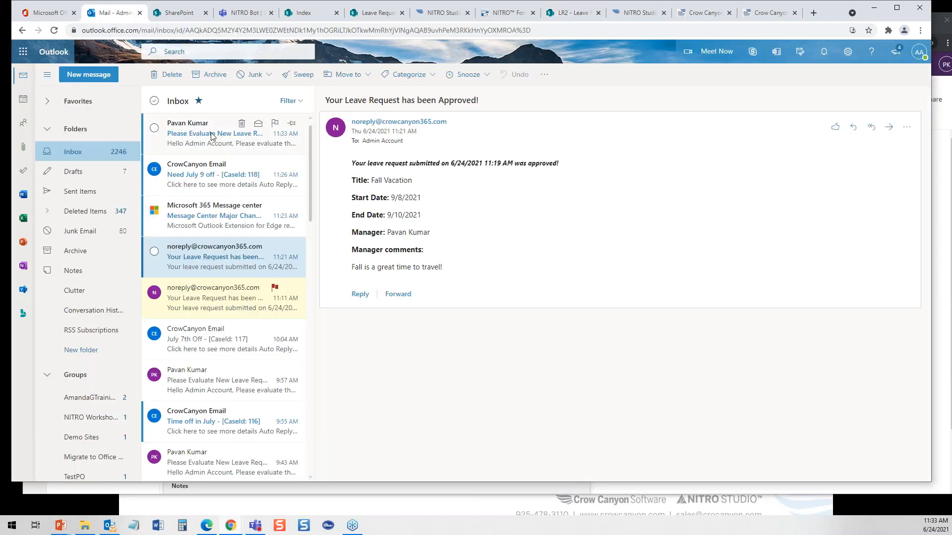
pyautogui.click(212, 136)
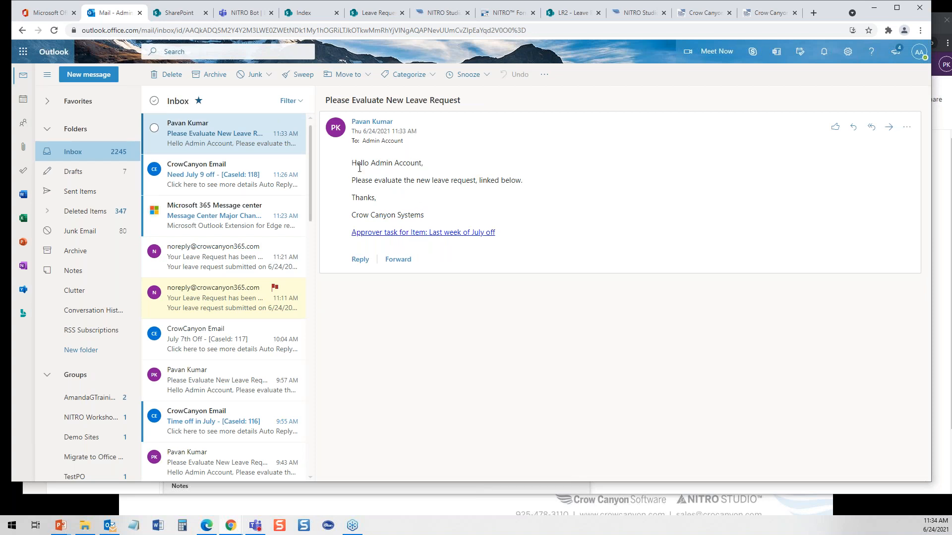
pyautogui.moveTo(355, 164); pyautogui.dragTo(565, 233)
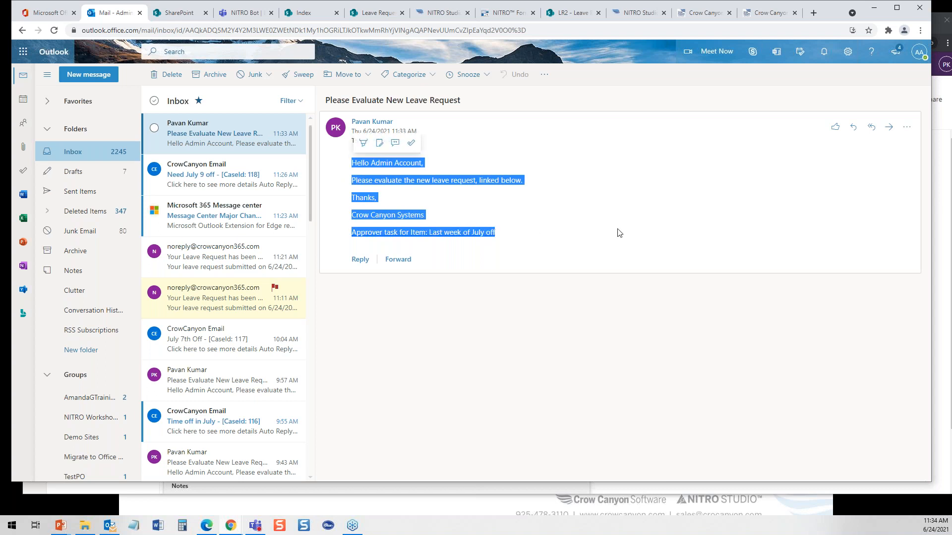
pyautogui.click(607, 173)
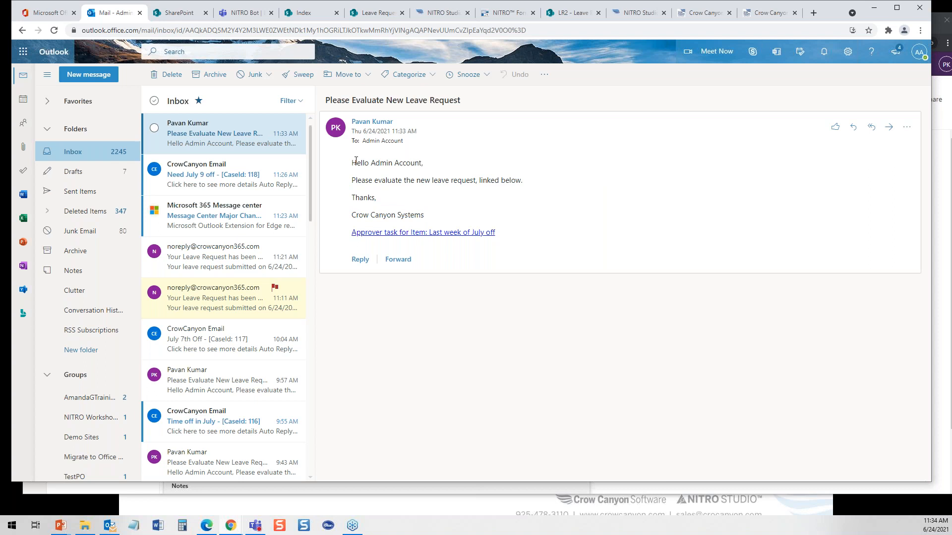
pyautogui.click(411, 233)
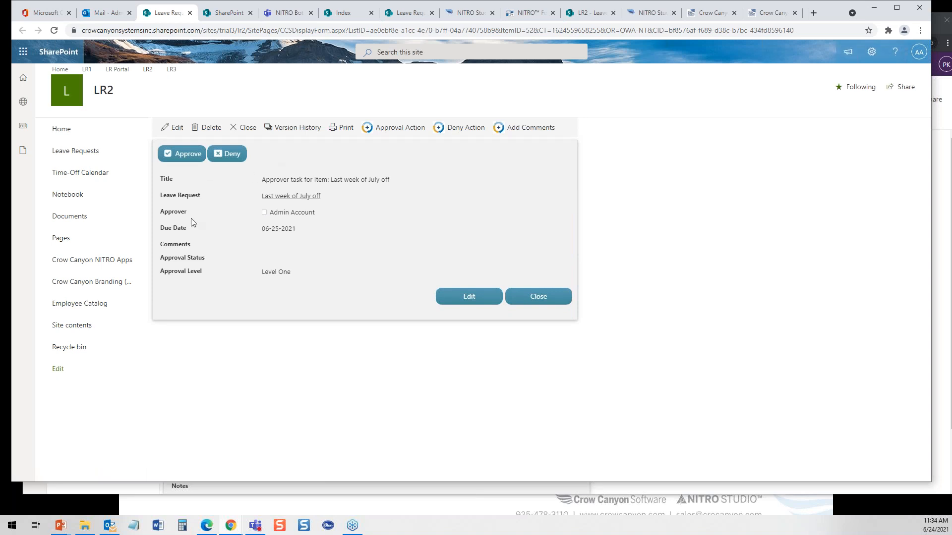
# Approve the "Last week of July off" task with the comment "fine on this end" and close the task.
pyautogui.click(177, 155)
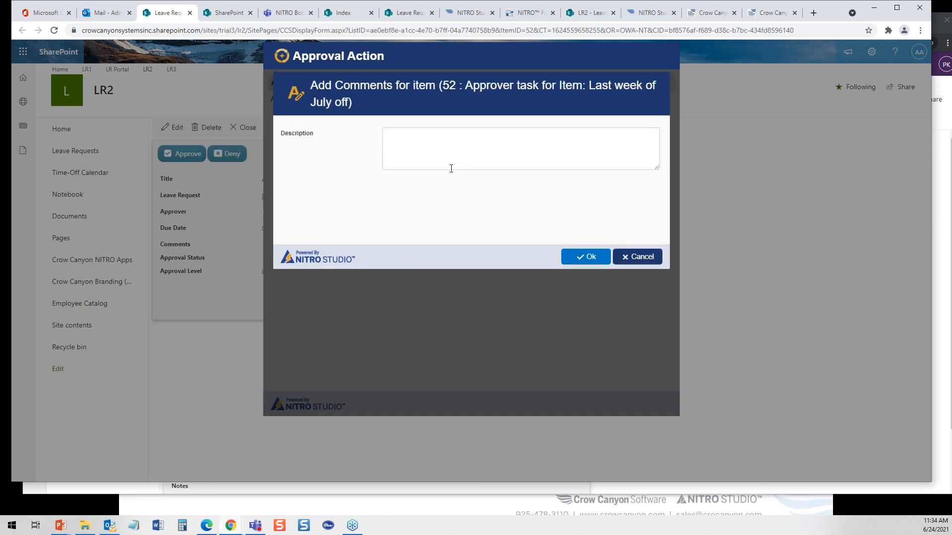
pyautogui.click(437, 152)
pyautogui.write('fine on this end')
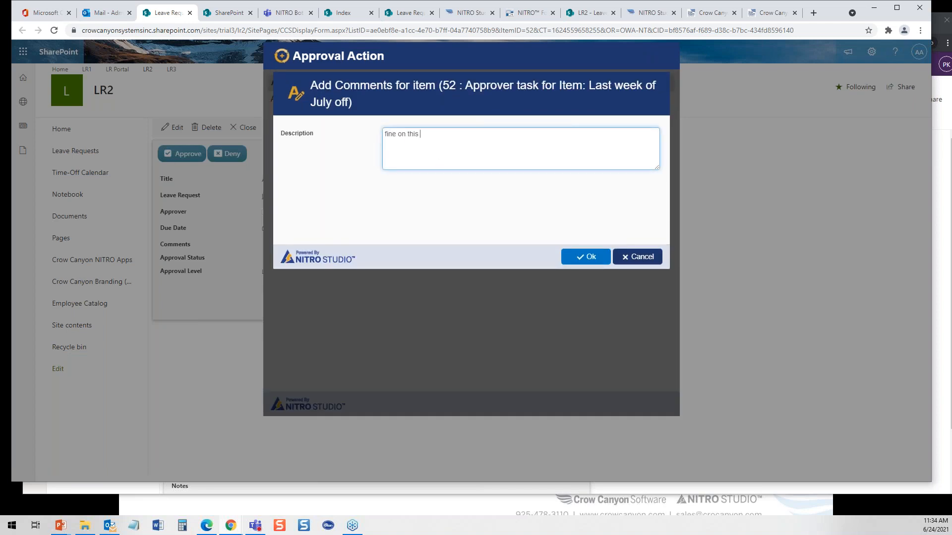
pyautogui.click(588, 261)
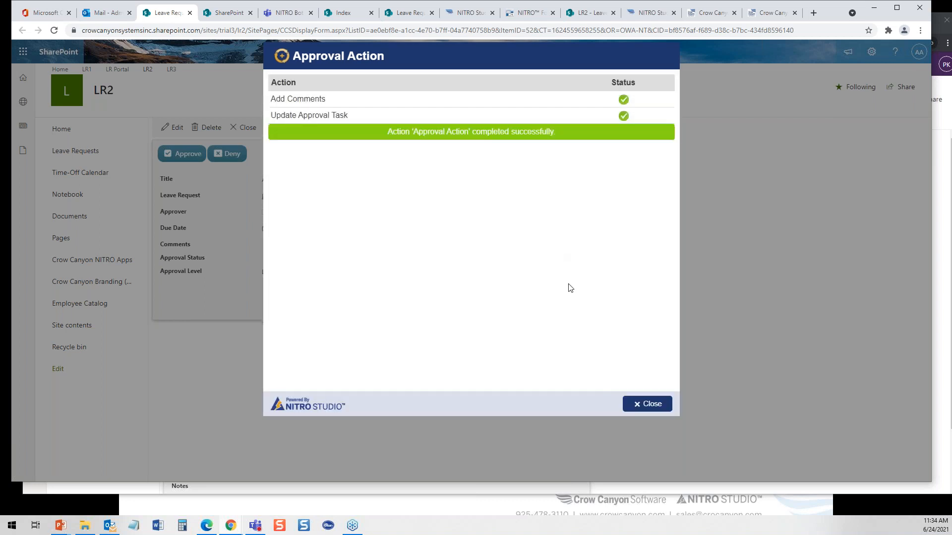
pyautogui.click(656, 404)
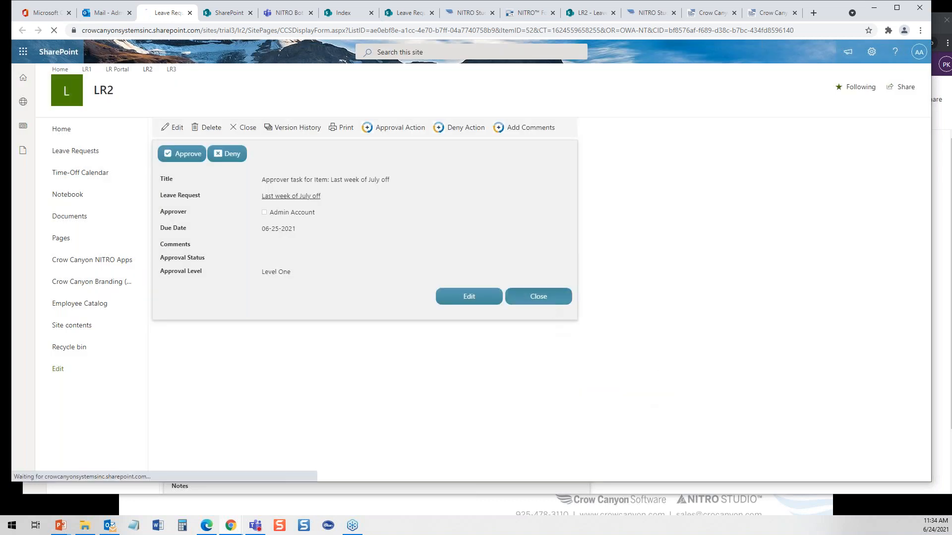
pyautogui.click(547, 300)
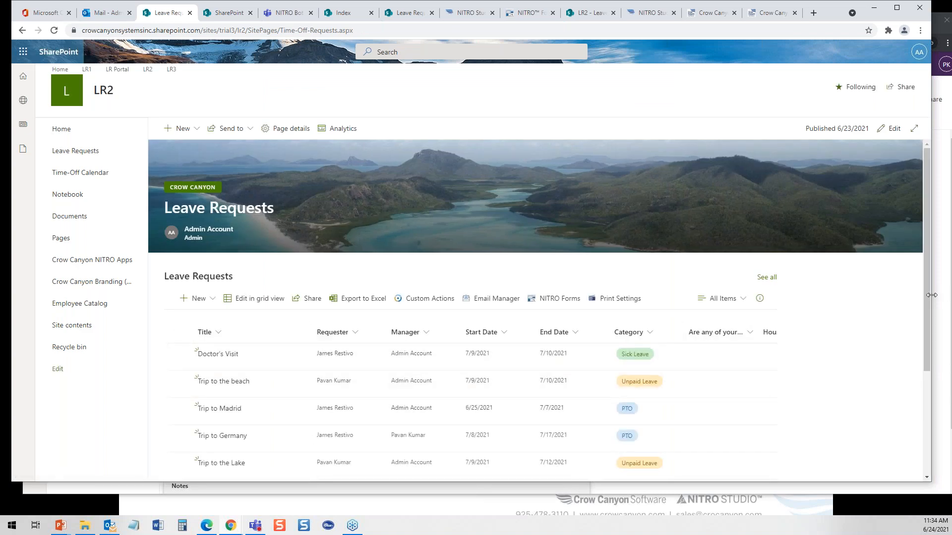
# Open the "Last week of July off" request from the Leave Requests page, review its details and close it.
pyautogui.moveTo(926, 295); pyautogui.dragTo(944, 388)
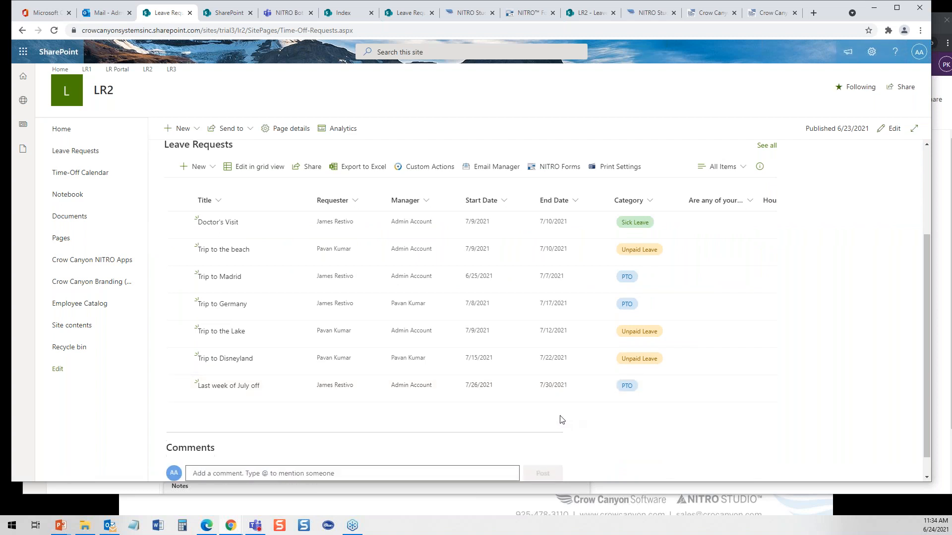
pyautogui.click(225, 386)
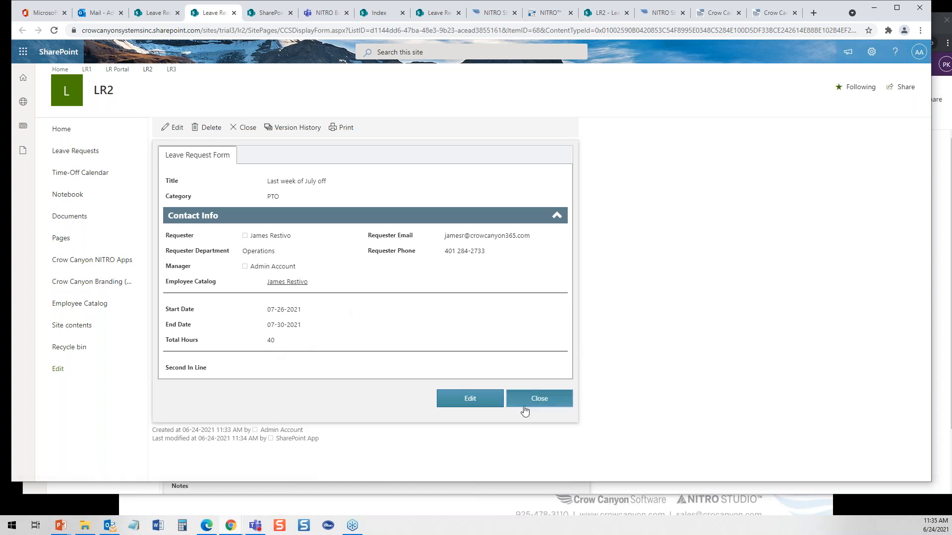
pyautogui.click(546, 399)
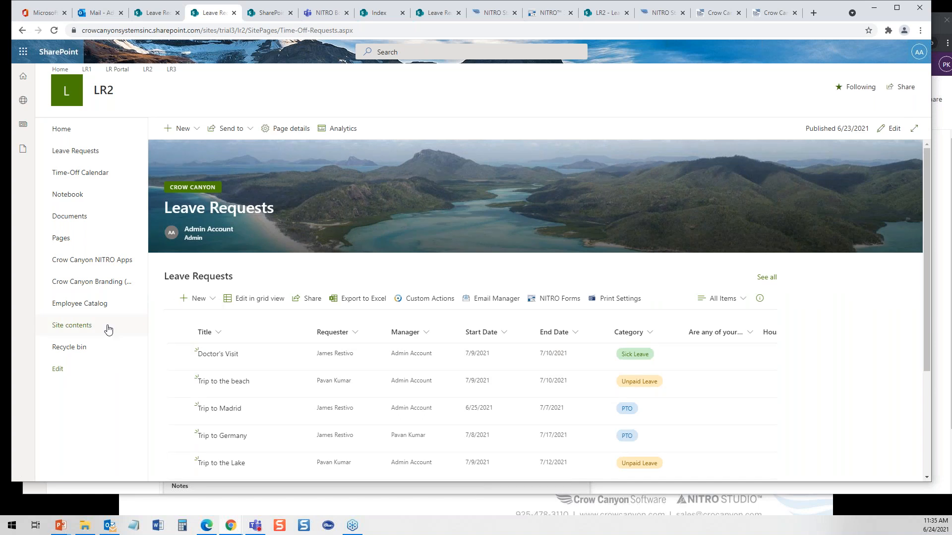
# Recheck the Employee Catalog's PTO hours following the approval and go back to the Leave Requests list.
pyautogui.click(94, 305)
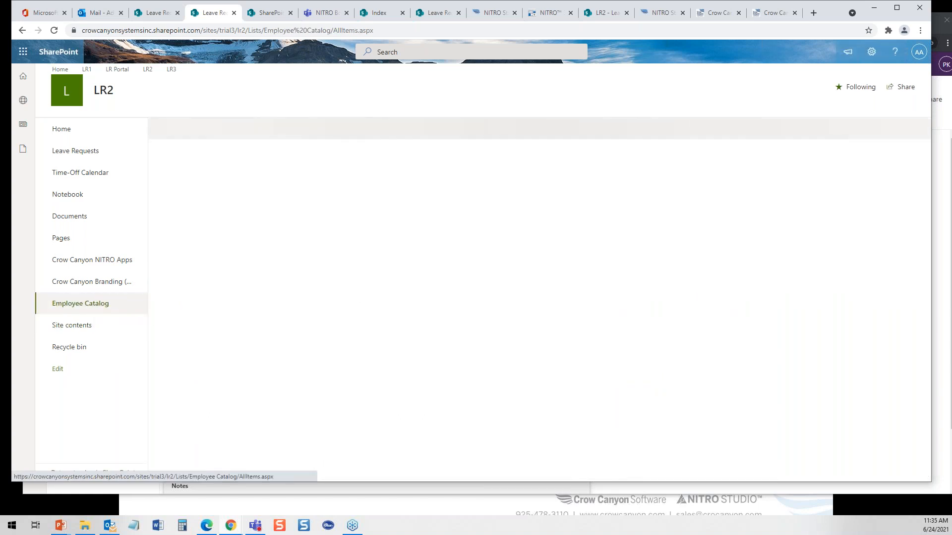
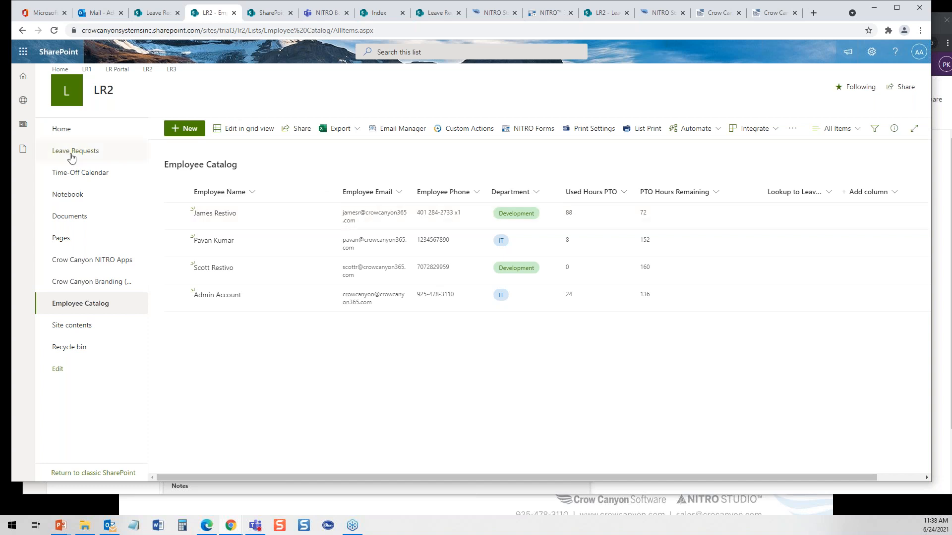
pyautogui.click(87, 155)
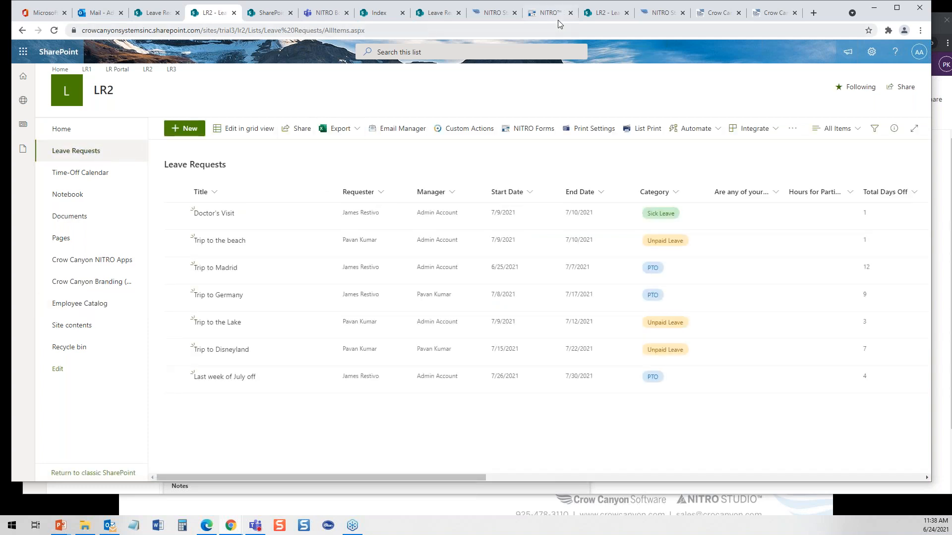
# Open the "Leave Request" approval setting in Advanced Approvals from LR2's NITRO Studio page.
pyautogui.click(657, 13)
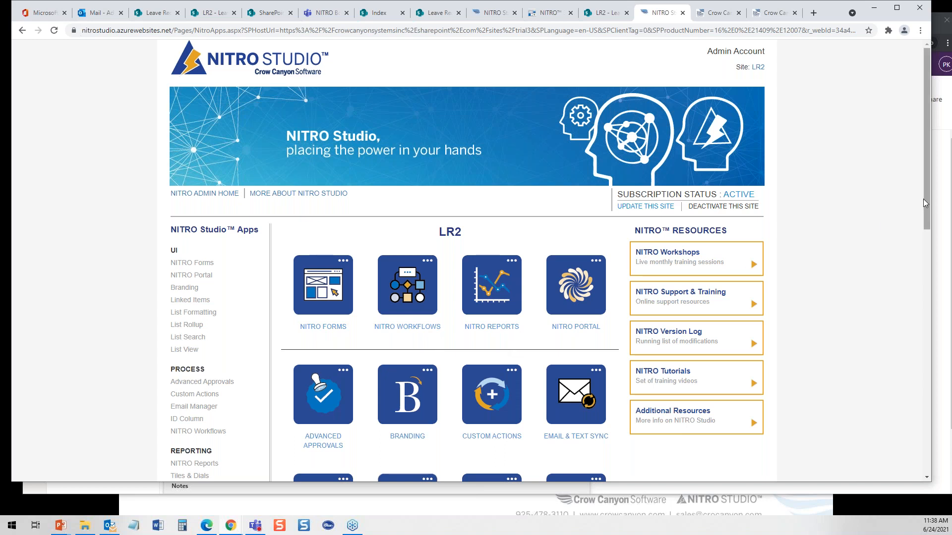
pyautogui.moveTo(929, 204); pyautogui.dragTo(942, 280)
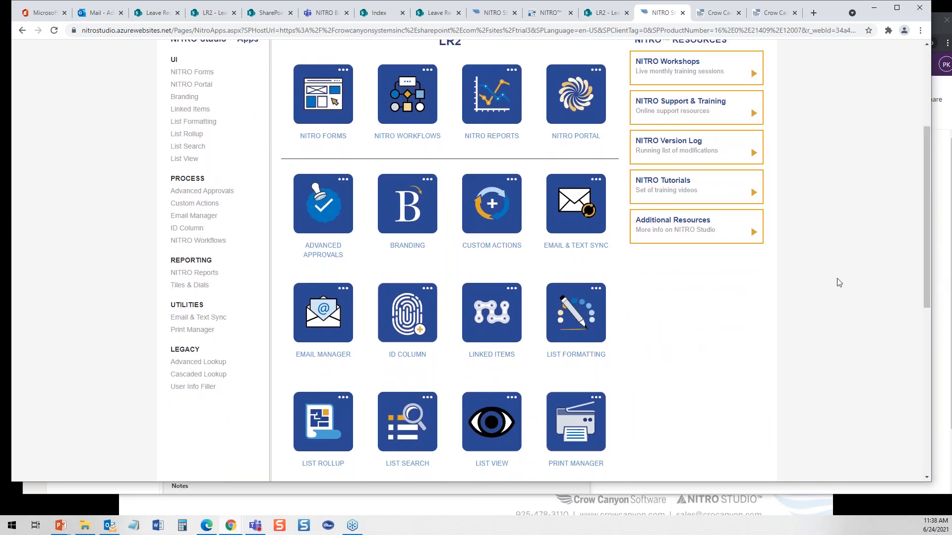
pyautogui.click(323, 255)
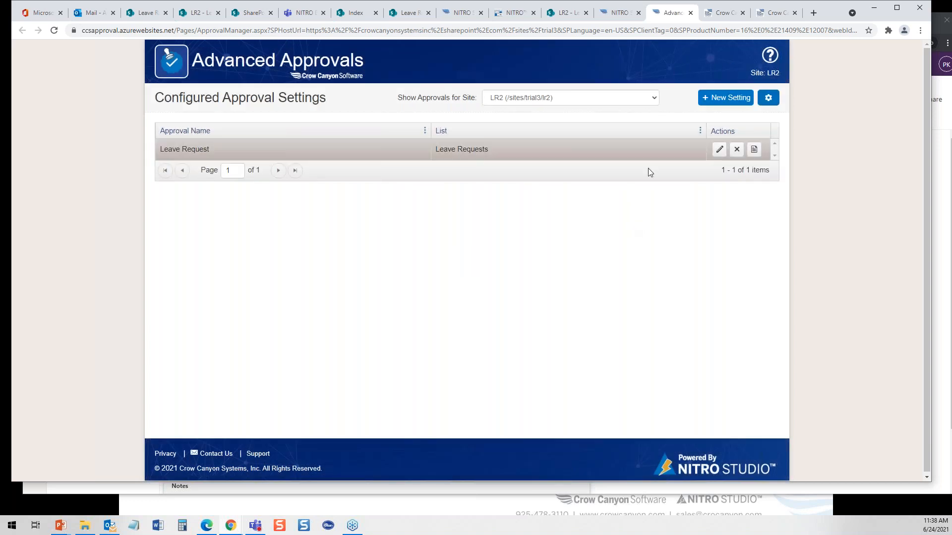
pyautogui.click(718, 151)
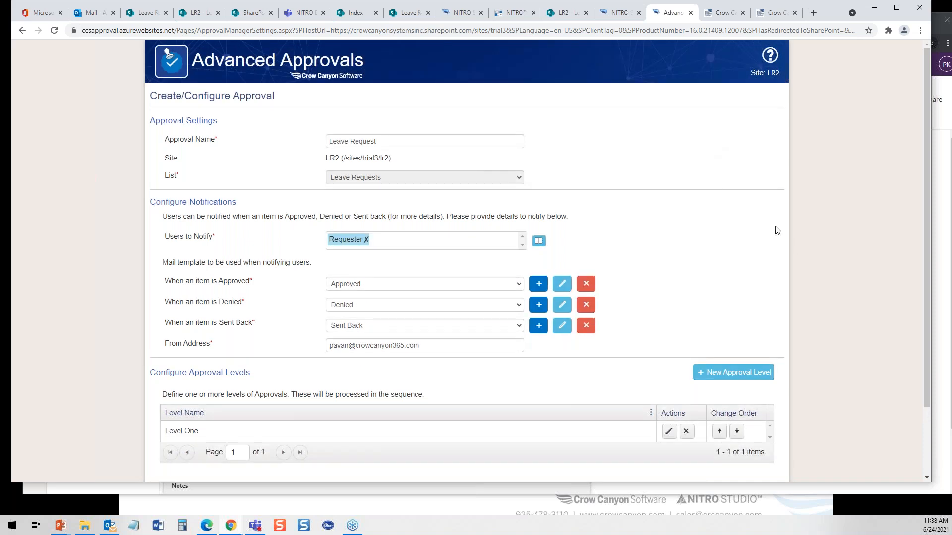
# Review the approval's notification settings and approval levels, leave it without saving and close Advanced Approvals.
pyautogui.moveTo(926, 117); pyautogui.dragTo(933, 194)
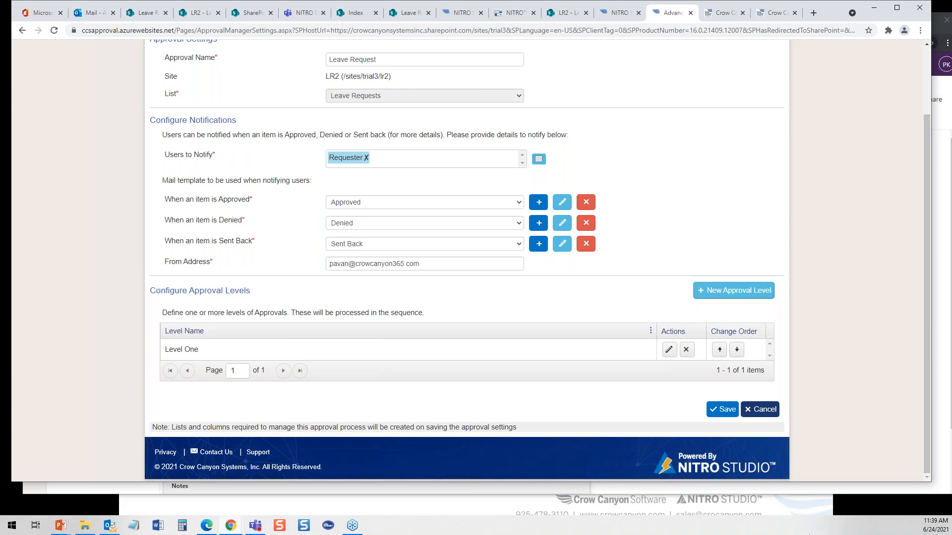
pyautogui.moveTo(927, 290); pyautogui.dragTo(947, 304)
pyautogui.click(770, 412)
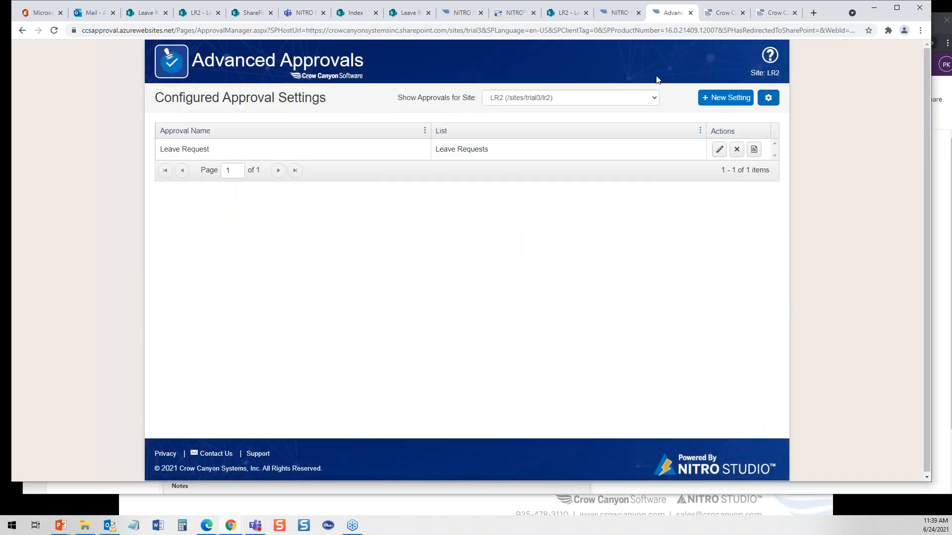
pyautogui.click(690, 13)
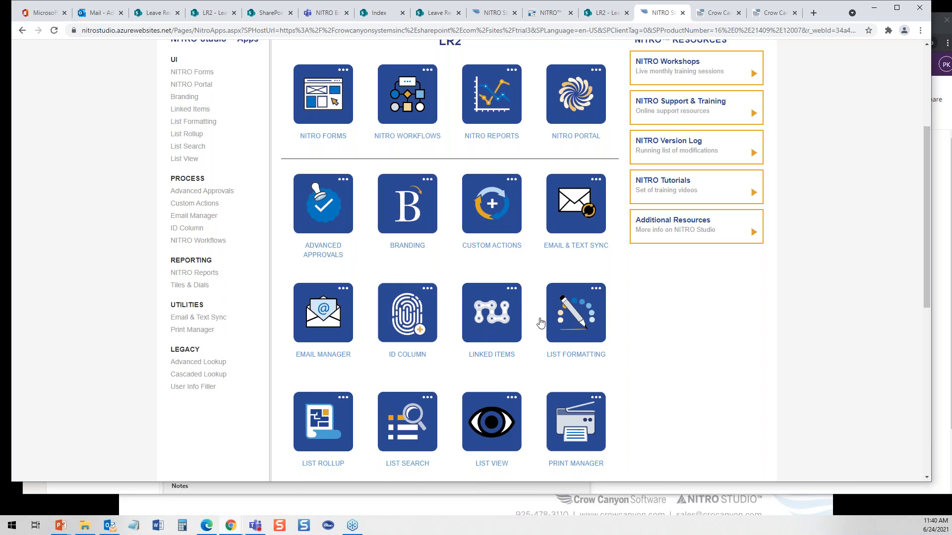
# Look over the NITRO Studio apps available for LR2 and return to its Leave Requests list.
pyautogui.moveTo(927, 227); pyautogui.dragTo(942, 266)
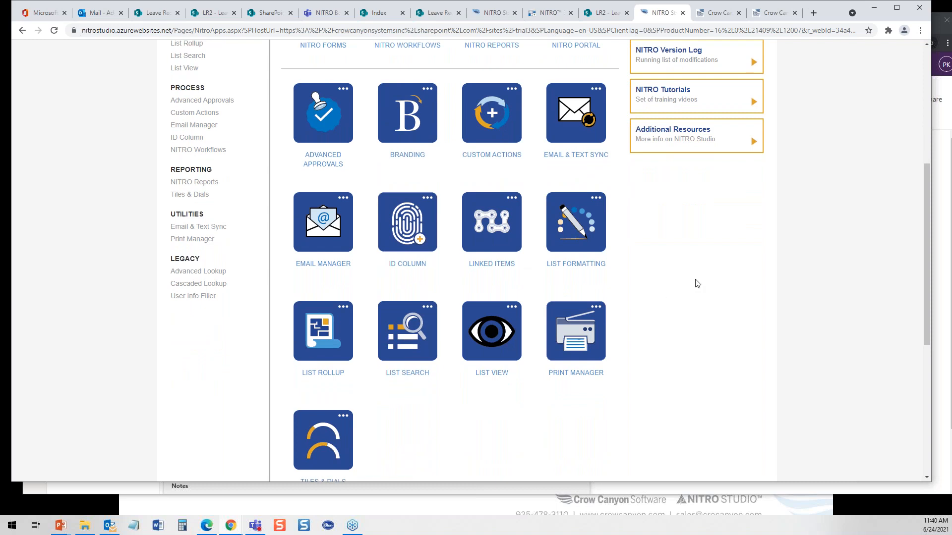
pyautogui.moveTo(924, 231)
pyautogui.mouseDown()
pyautogui.moveTo(923, 252)
pyautogui.moveTo(929, 224)
pyautogui.mouseUp()
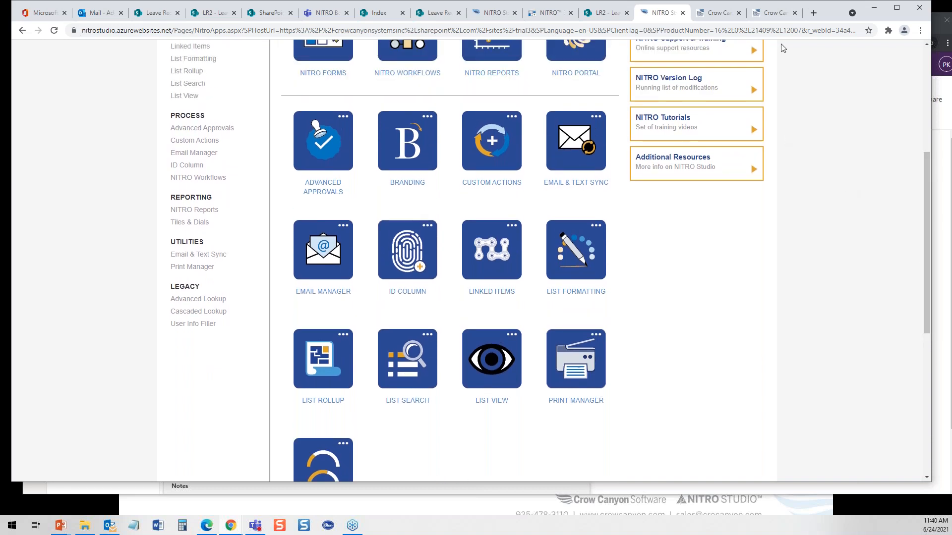
pyautogui.moveTo(927, 174); pyautogui.dragTo(931, 80)
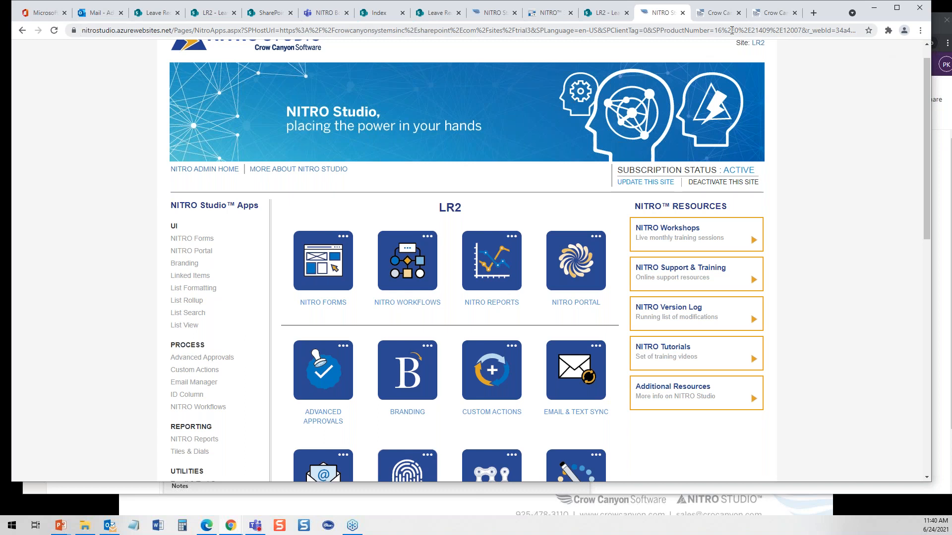
pyautogui.click(606, 13)
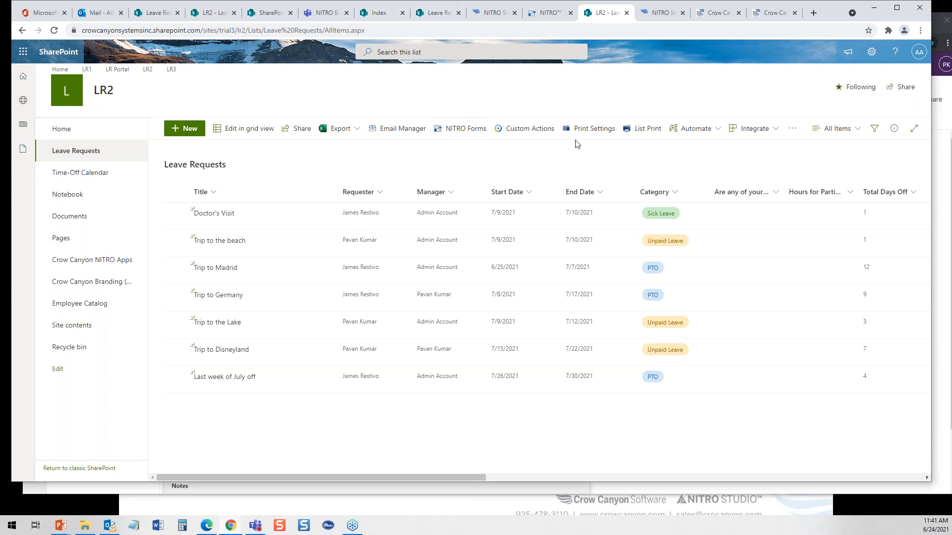
# Switch to LR1's NITRO Studio page and open the Custom Actions app.
pyautogui.click(546, 14)
pyautogui.click(484, 14)
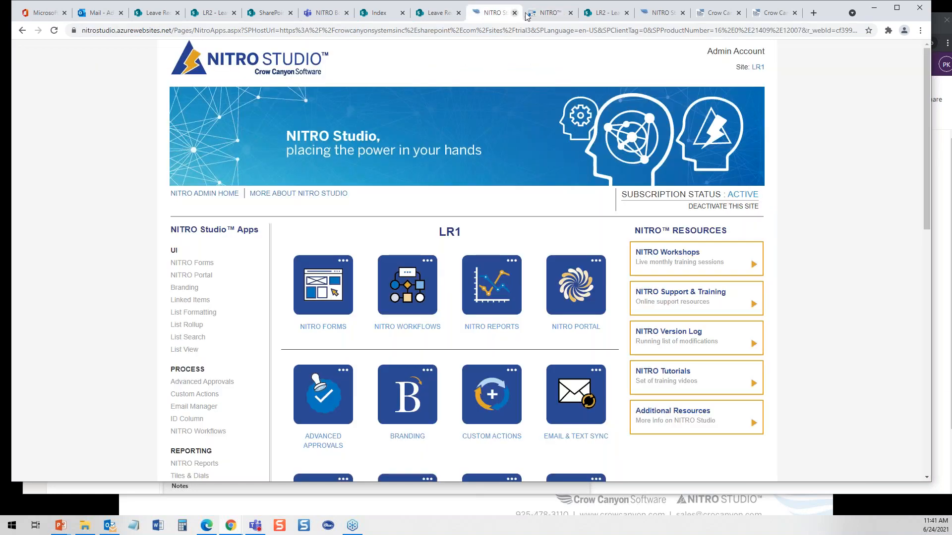
pyautogui.click(543, 16)
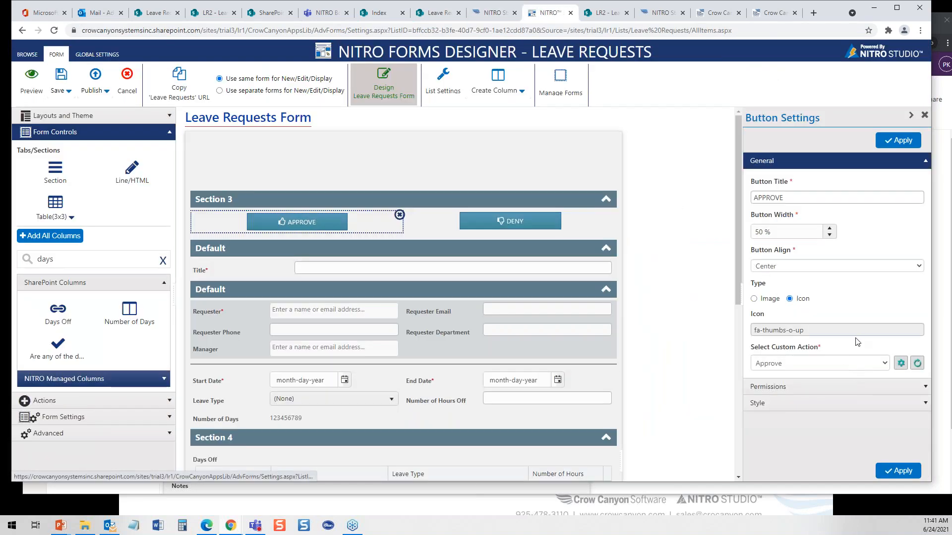
pyautogui.click(492, 14)
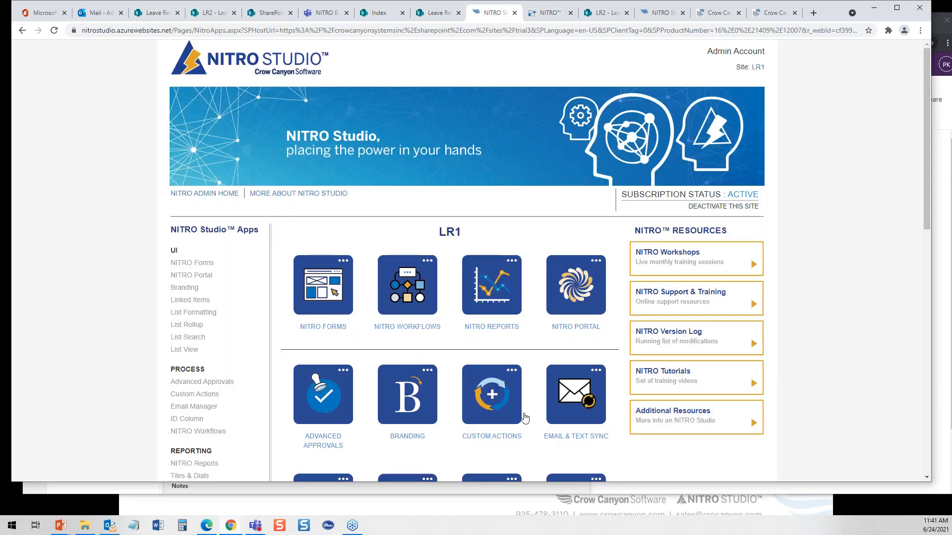
pyautogui.click(514, 431)
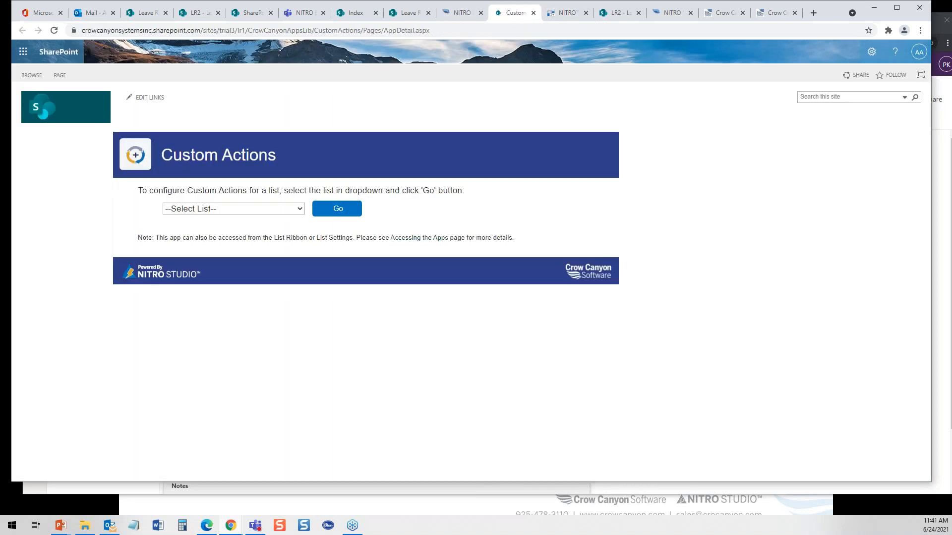
# Choose the Leave Requests list in Custom Actions and open its "Approve" action for editing.
pyautogui.click(301, 210)
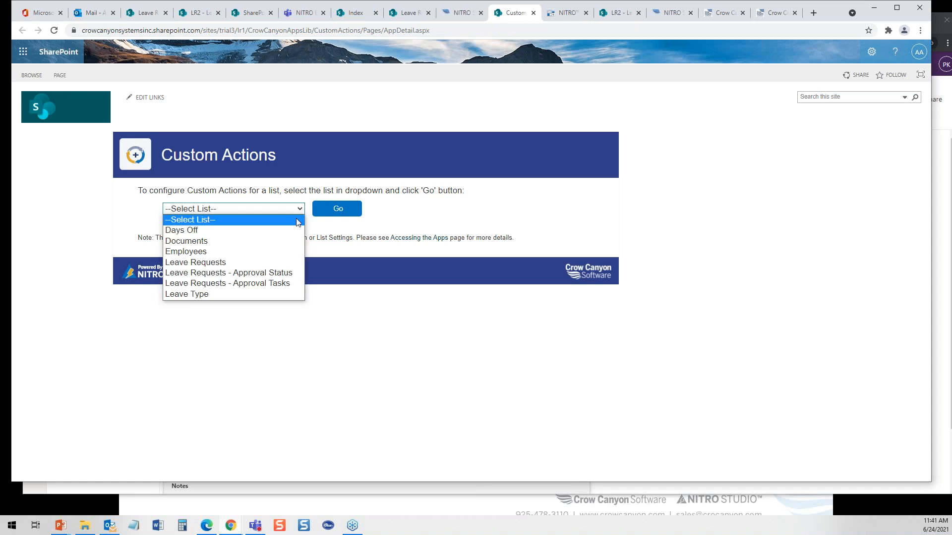
pyautogui.click(270, 268)
pyautogui.click(333, 209)
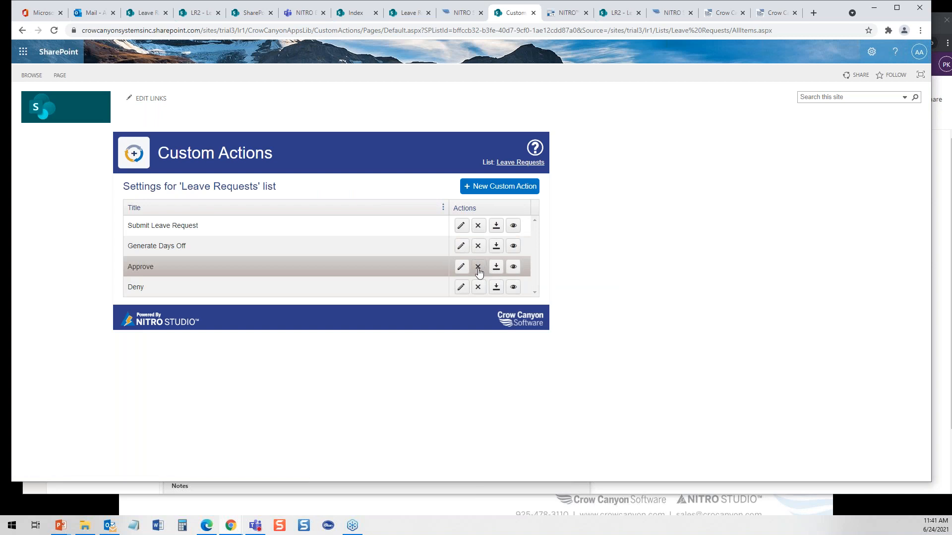
pyautogui.click(461, 270)
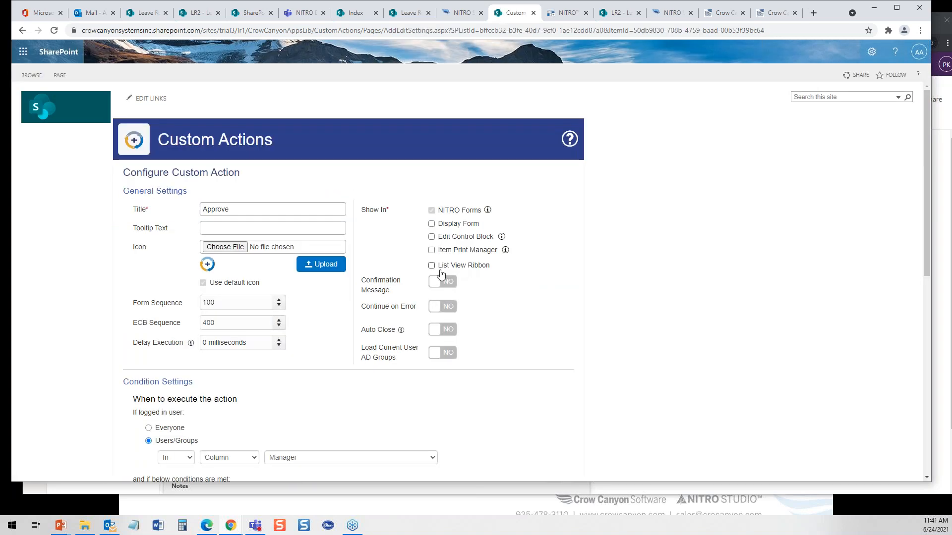
# Review the Approve action's settings and open its "Notify Requester" send mail action.
pyautogui.scroll(-3, 925, 138)
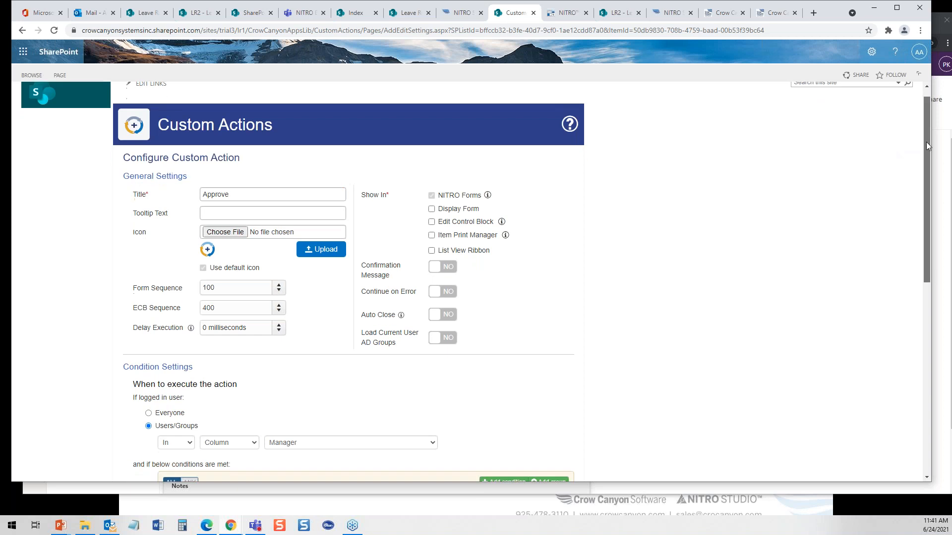
pyautogui.moveTo(948, 212); pyautogui.dragTo(950, 341)
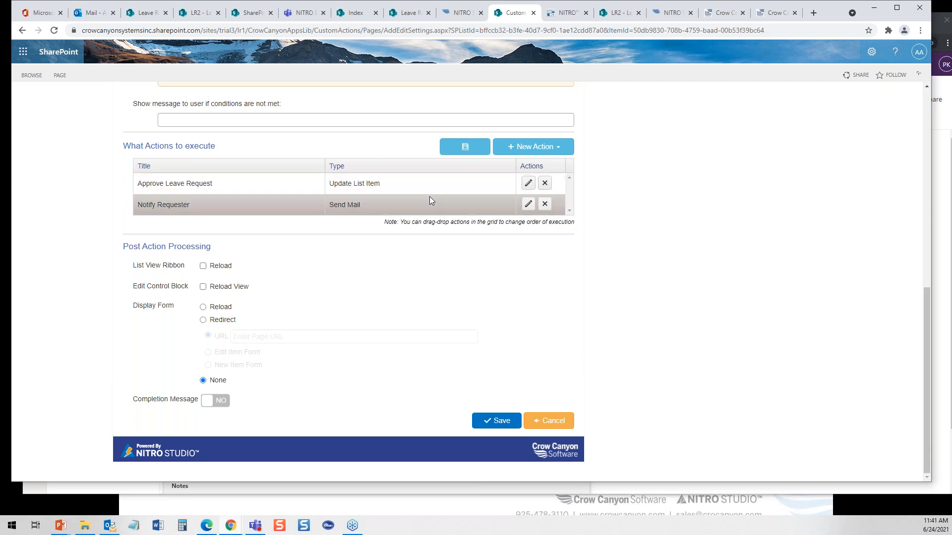
pyautogui.click(529, 204)
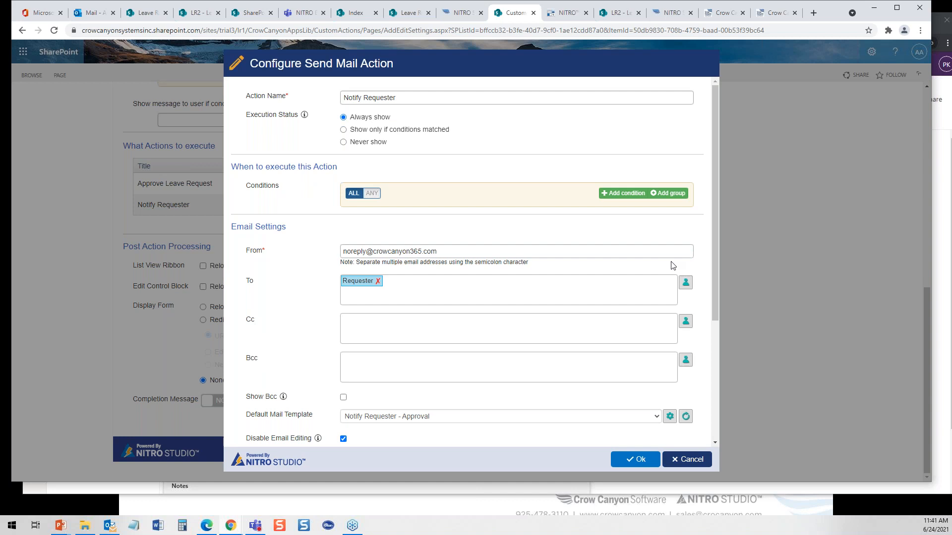
# Check the recipient options for the email's To field and dismiss them without changes.
pyautogui.click(686, 283)
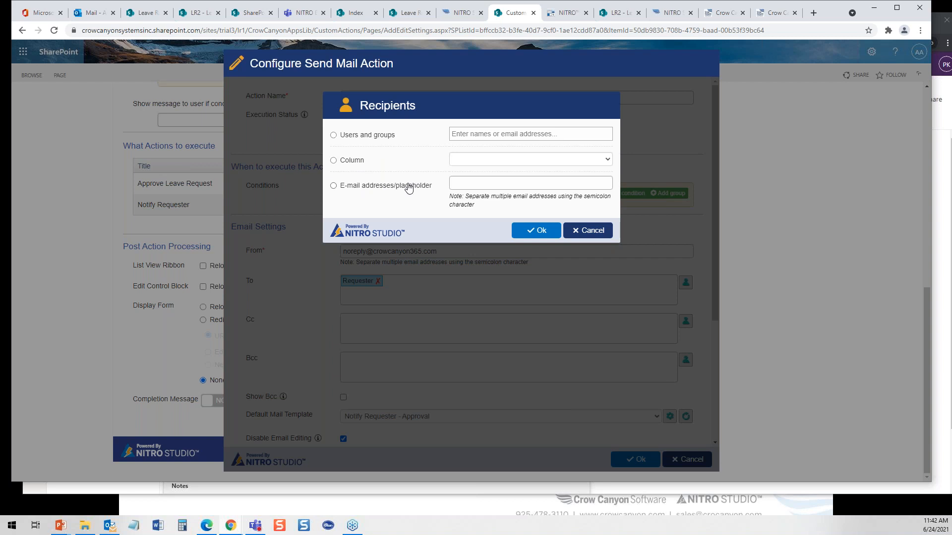
pyautogui.click(457, 182)
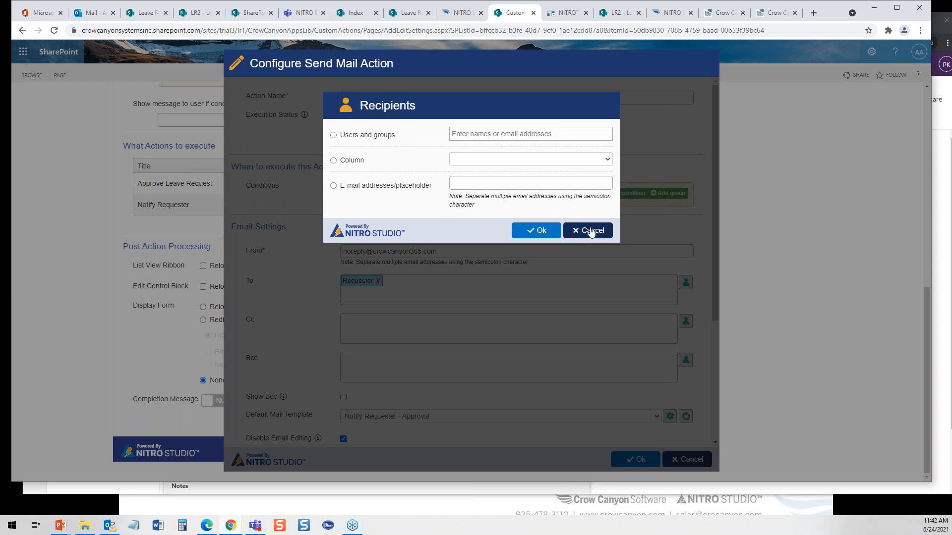
pyautogui.click(588, 231)
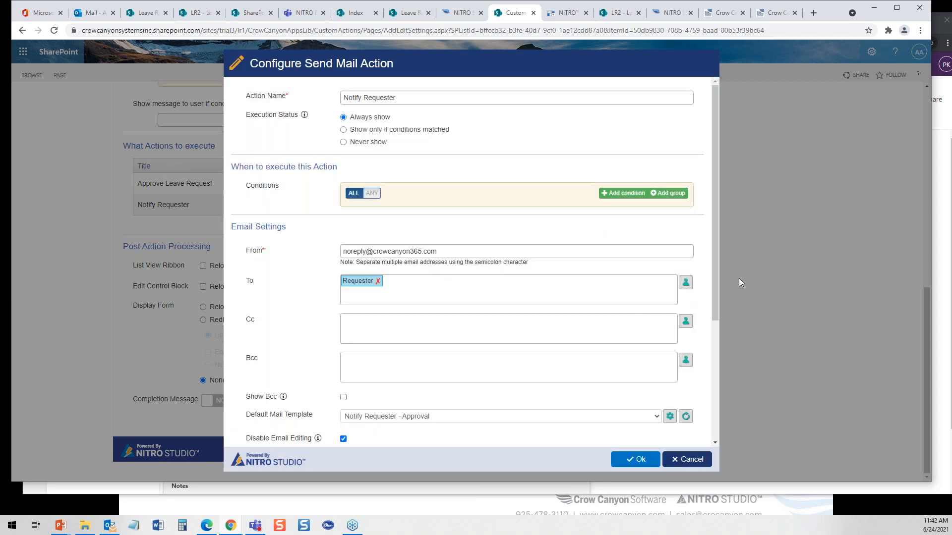
# Open the "Notify Requester - Approval" mail template from the send mail action's default template settings.
pyautogui.moveTo(715, 210); pyautogui.dragTo(717, 282)
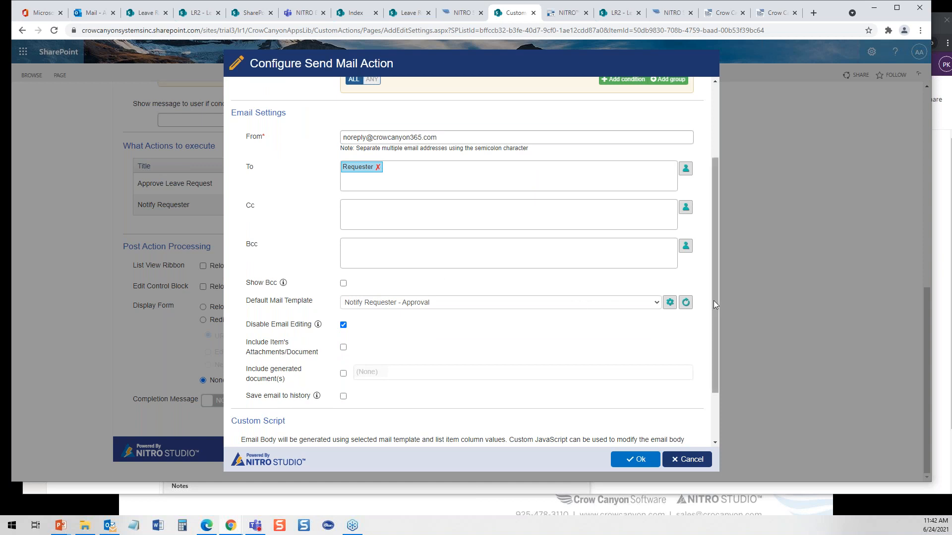
pyautogui.click(670, 303)
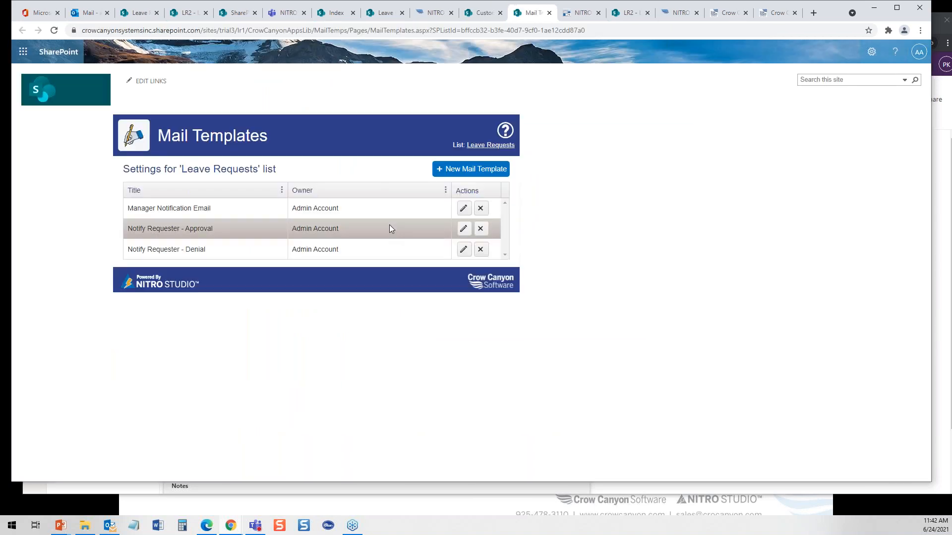
pyautogui.click(464, 228)
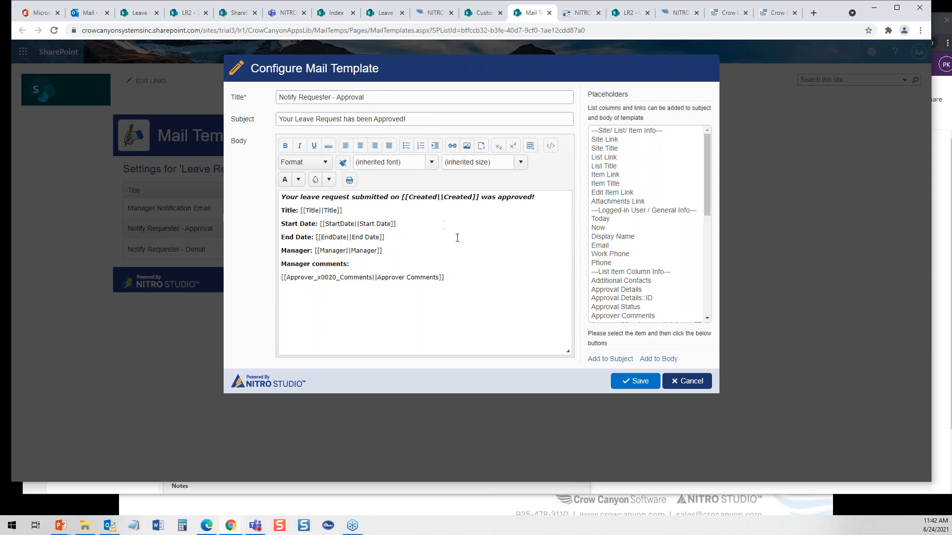
# Examine the template body's Start Date placeholder and the list of placeholders that can be inserted.
pyautogui.moveTo(710, 198); pyautogui.dragTo(737, 142)
pyautogui.moveTo(409, 223); pyautogui.dragTo(321, 225)
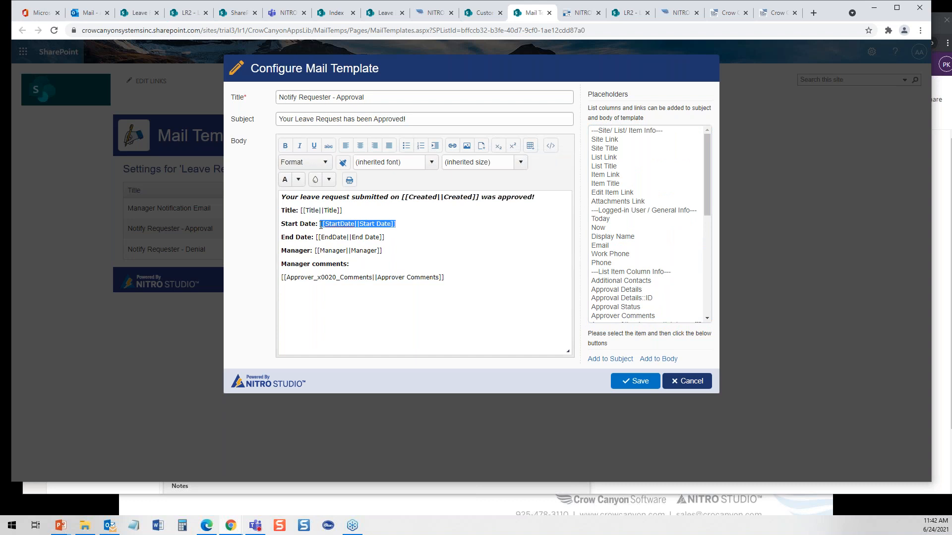
pyautogui.click(452, 244)
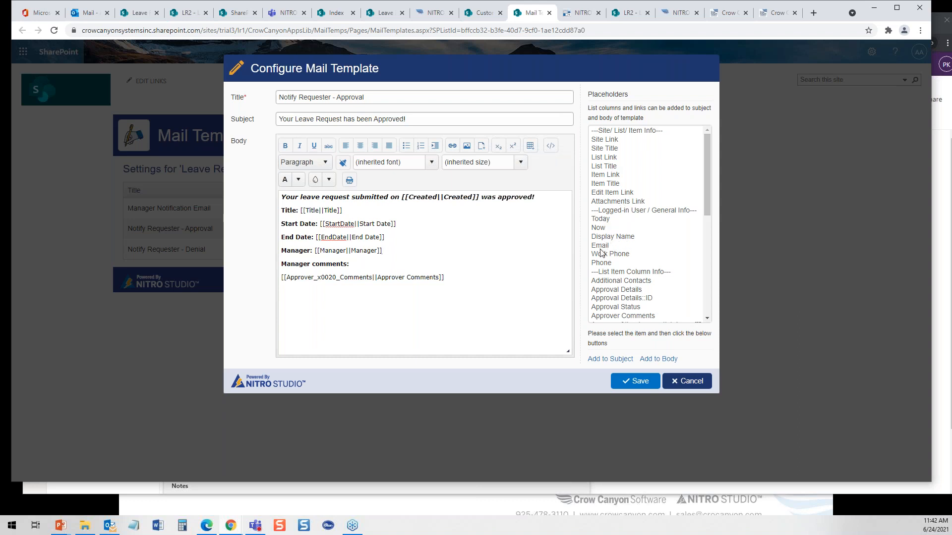
pyautogui.moveTo(710, 203)
pyautogui.mouseDown()
pyautogui.moveTo(715, 313)
pyautogui.moveTo(715, 194)
pyautogui.mouseUp()
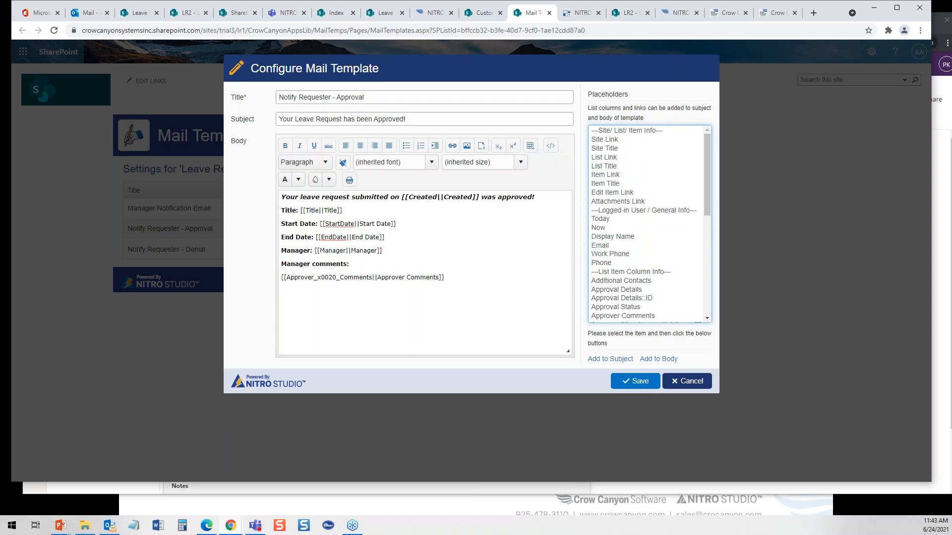
# View the HTML source of the template body and close the mail template without saving.
pyautogui.click(550, 148)
pyautogui.click(517, 229)
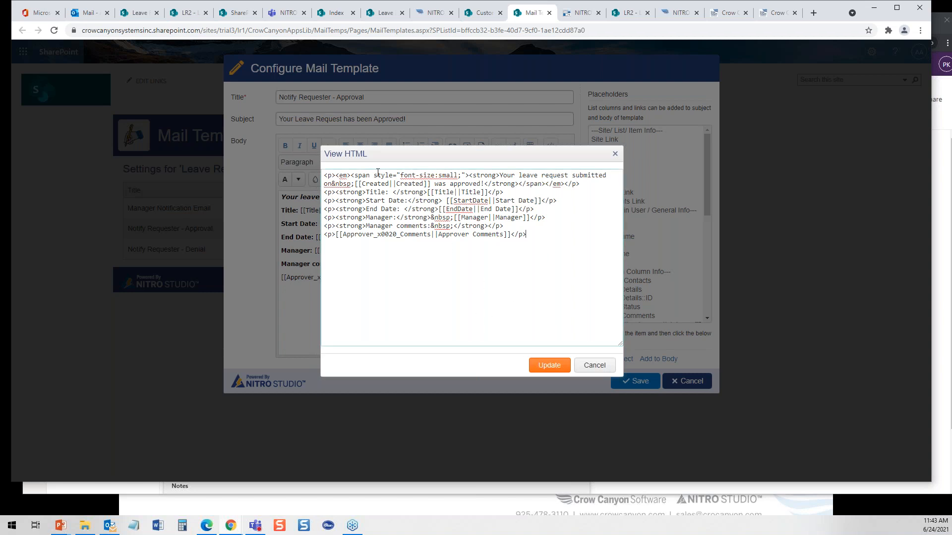
pyautogui.click(594, 366)
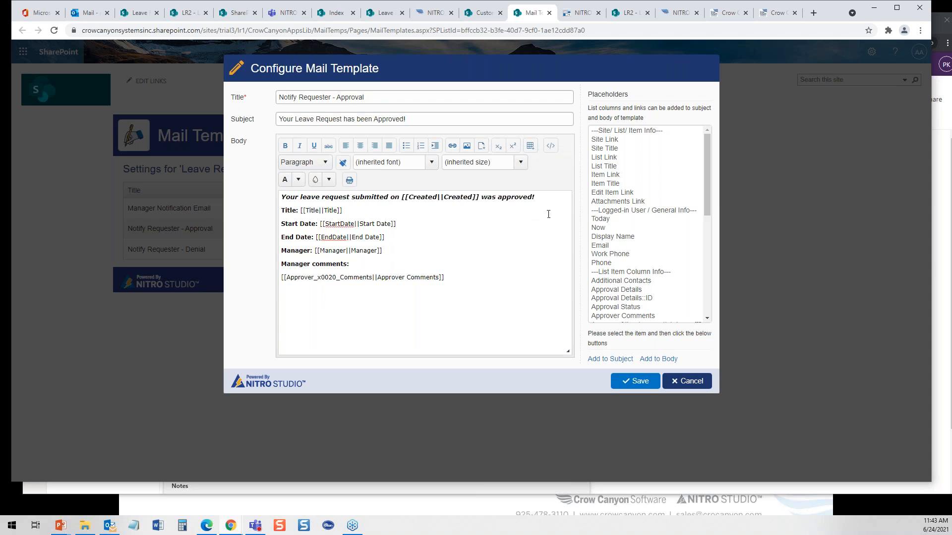
pyautogui.click(691, 382)
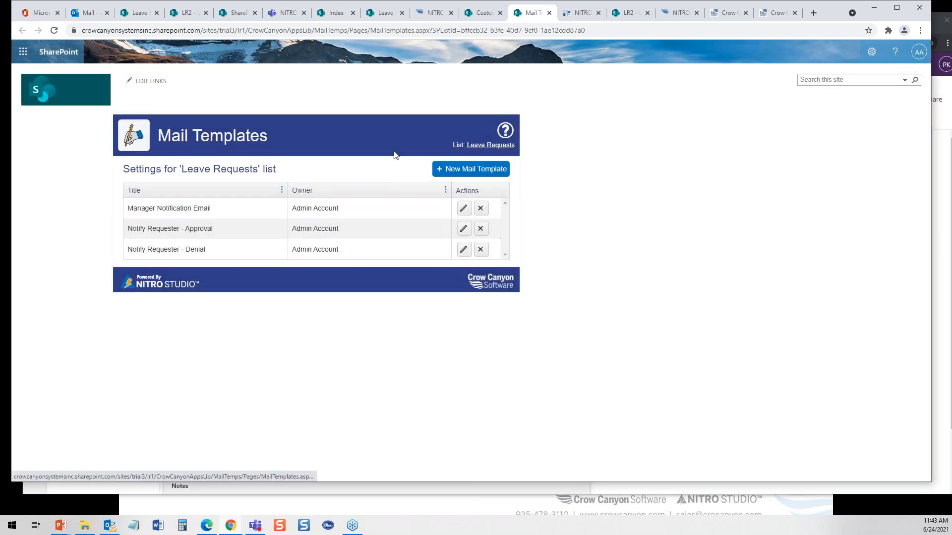
# Open NITRO Workflows for the LR1 site, examine the "Notify Manager on Delete" workflow's settings, and return to the configured workflows.
pyautogui.click(434, 13)
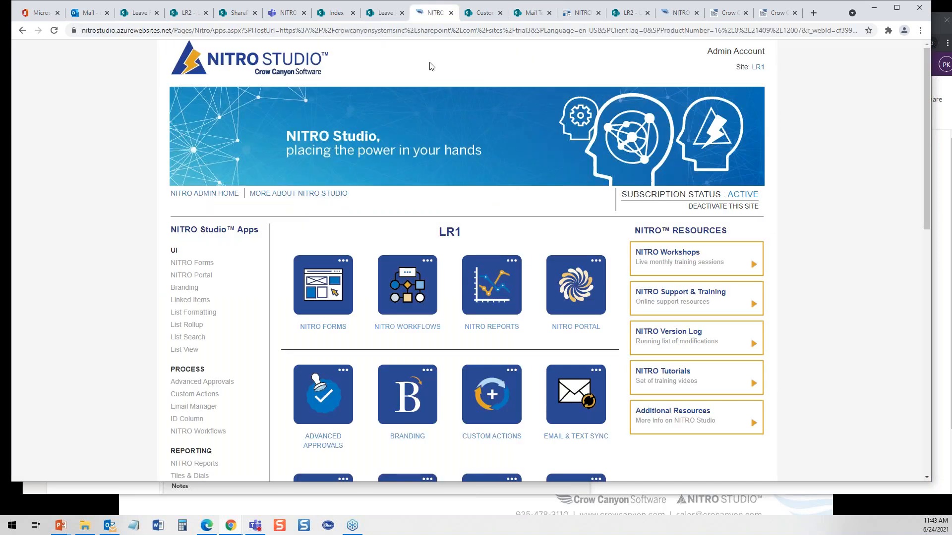
pyautogui.click(407, 326)
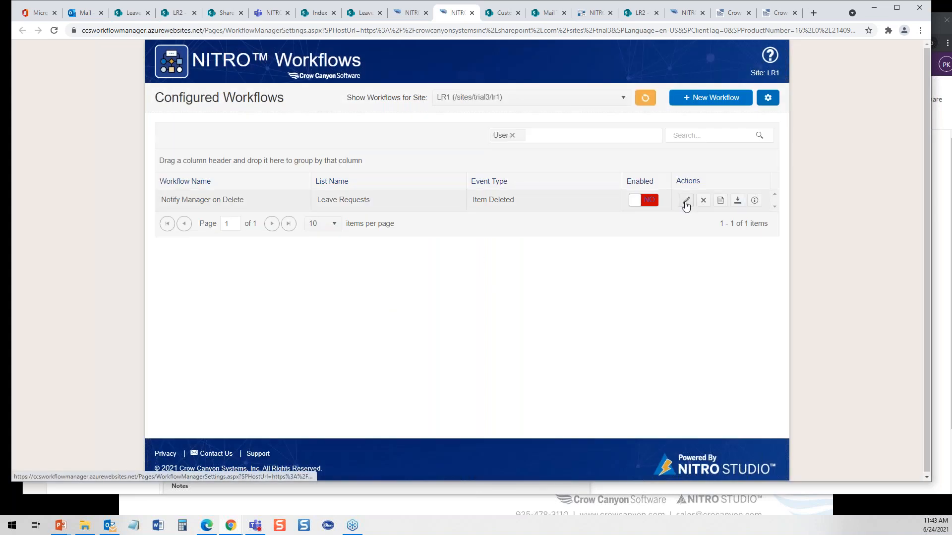
pyautogui.click(686, 200)
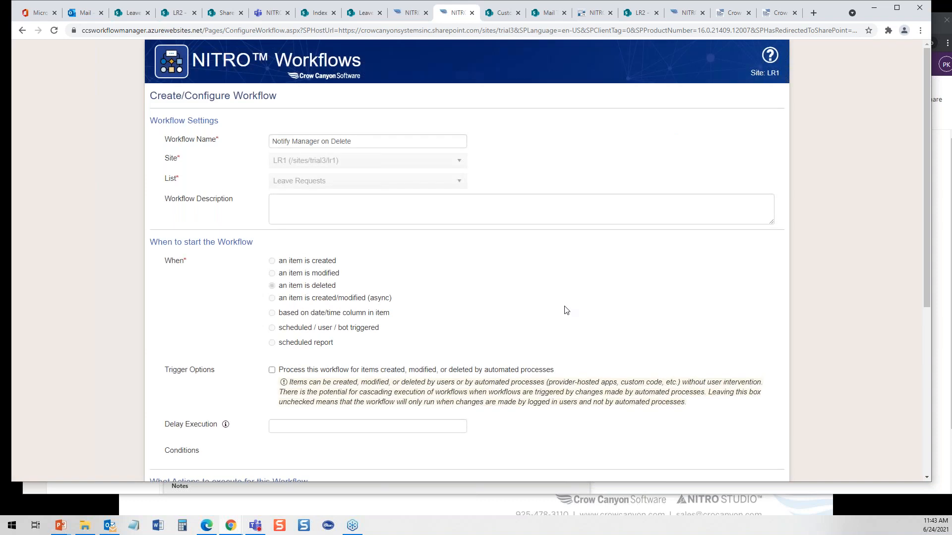
pyautogui.moveTo(926, 132); pyautogui.dragTo(949, 291)
pyautogui.scroll(6, 107, 68)
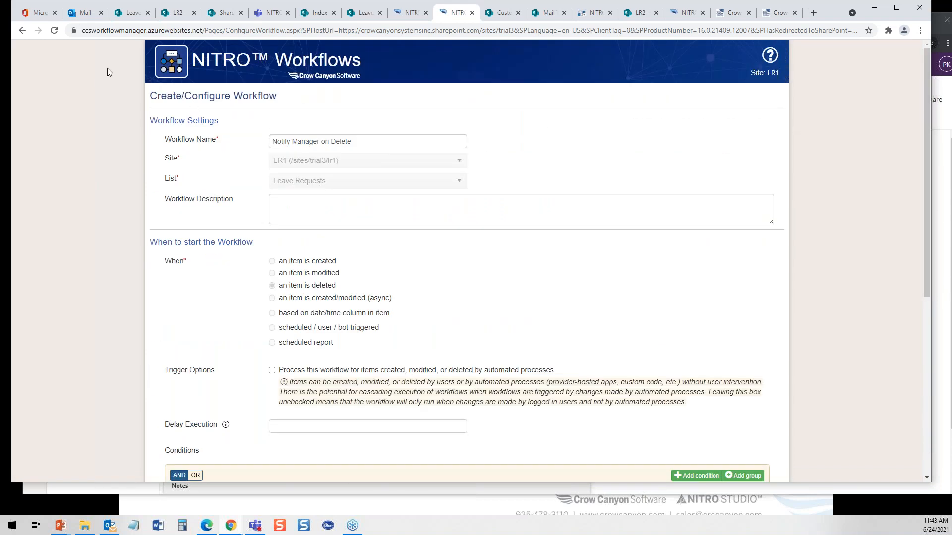
pyautogui.click(23, 30)
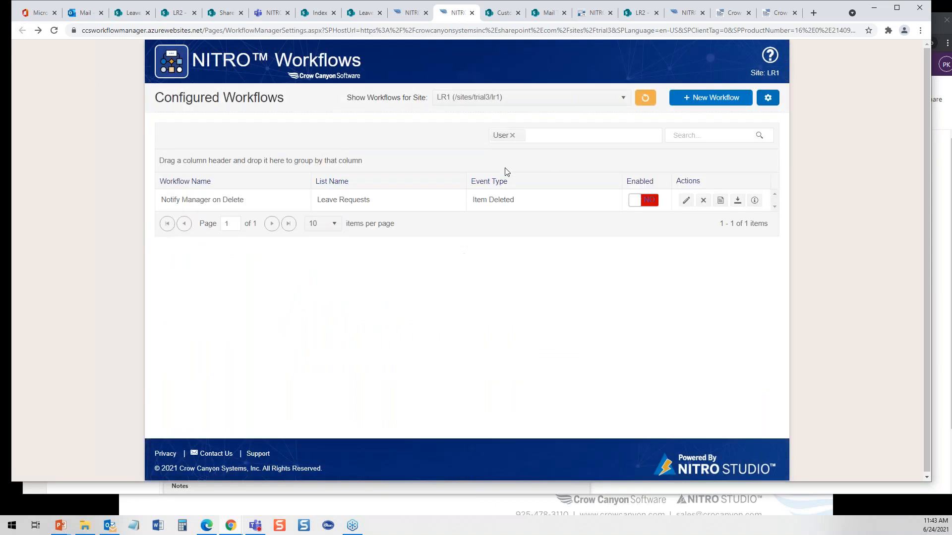
# Start a new workflow named "test" for the Leave Requests list.
pyautogui.click(709, 97)
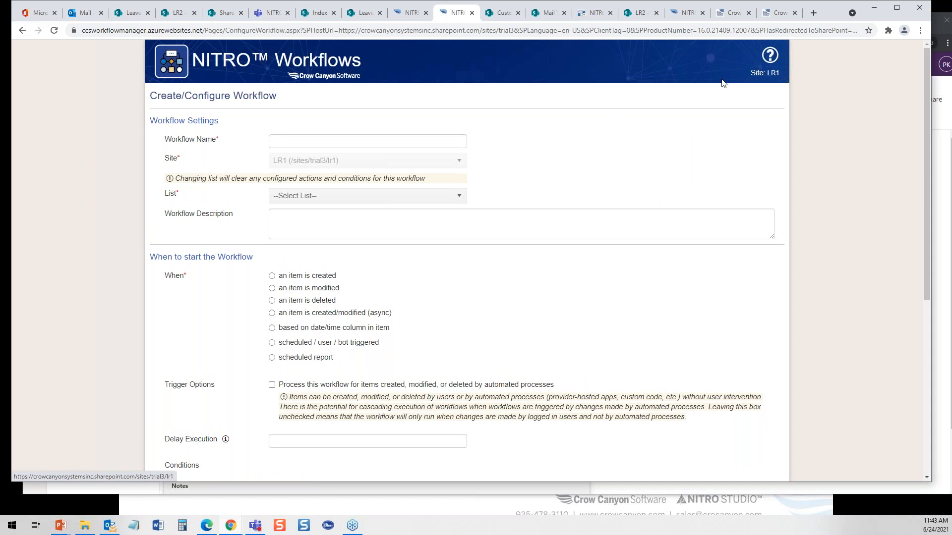
pyautogui.click(362, 141)
pyautogui.write('test')
pyautogui.click(312, 196)
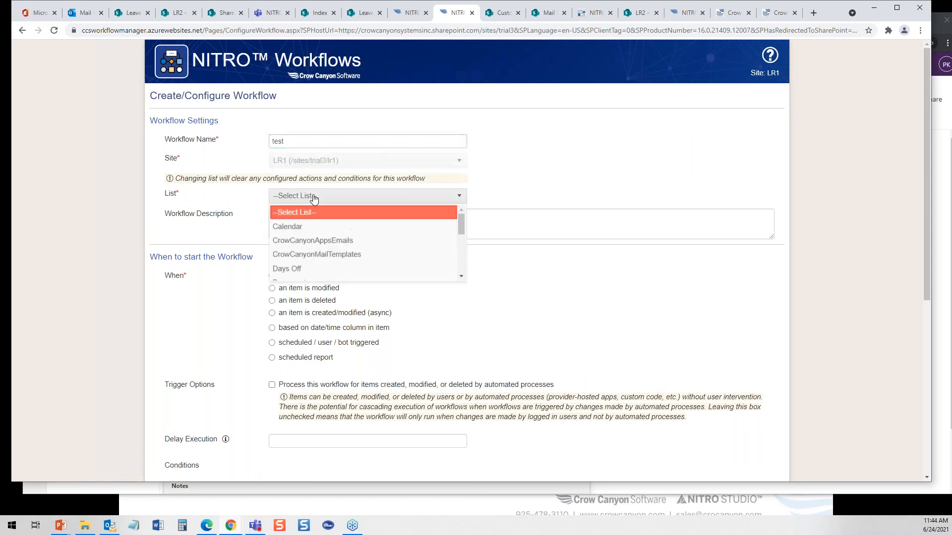
pyautogui.moveTo(459, 248); pyautogui.dragTo(460, 265)
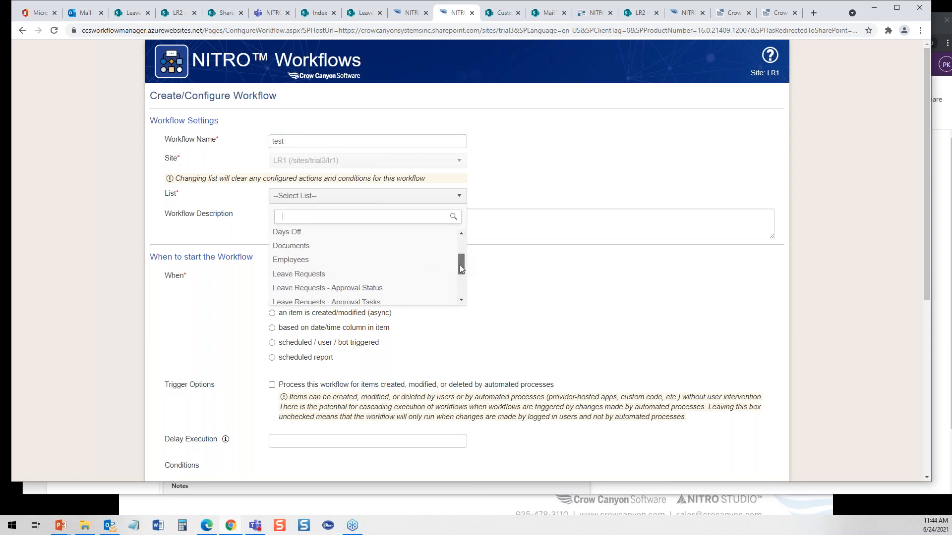
pyautogui.click(375, 276)
pyautogui.click(301, 226)
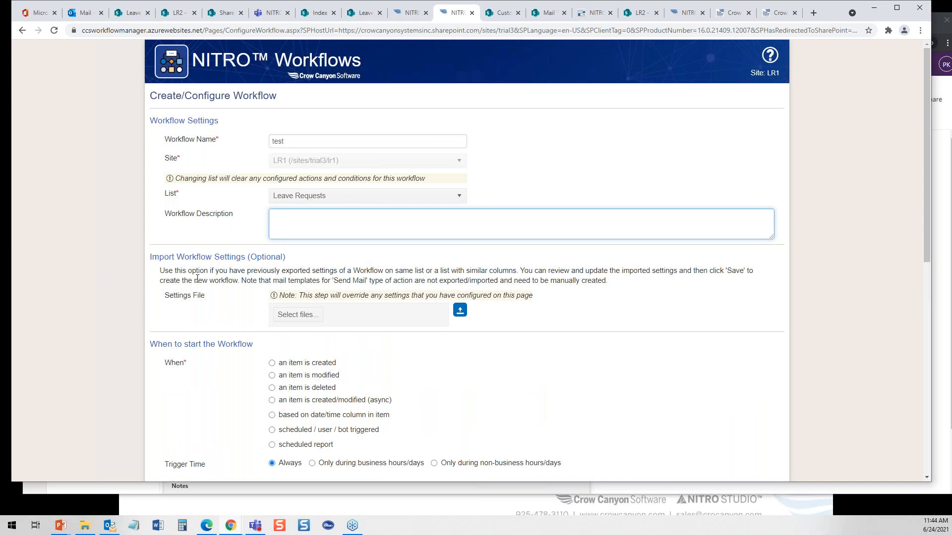
# Set the workflow to start based on the Start Date column, and check the available time units and After/Before options.
pyautogui.moveTo(926, 130); pyautogui.dragTo(950, 276)
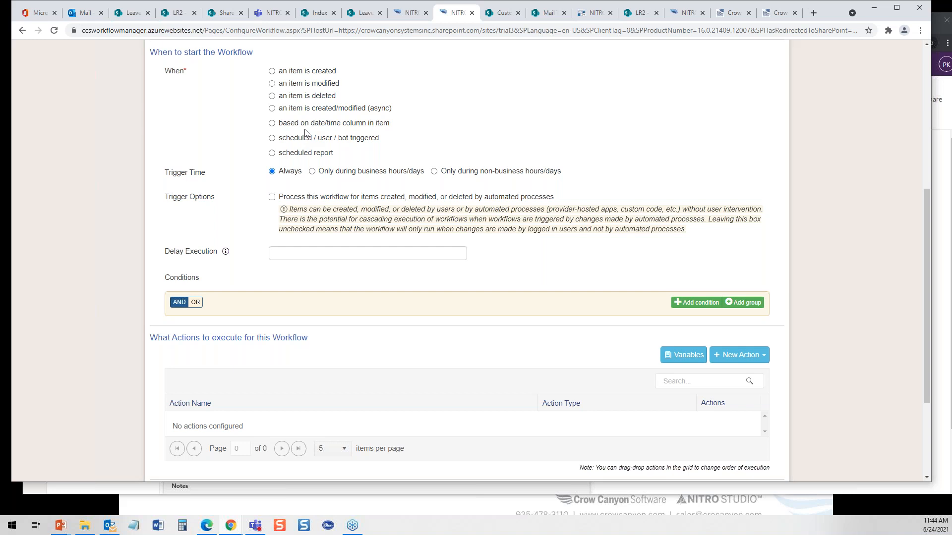
pyautogui.click(271, 123)
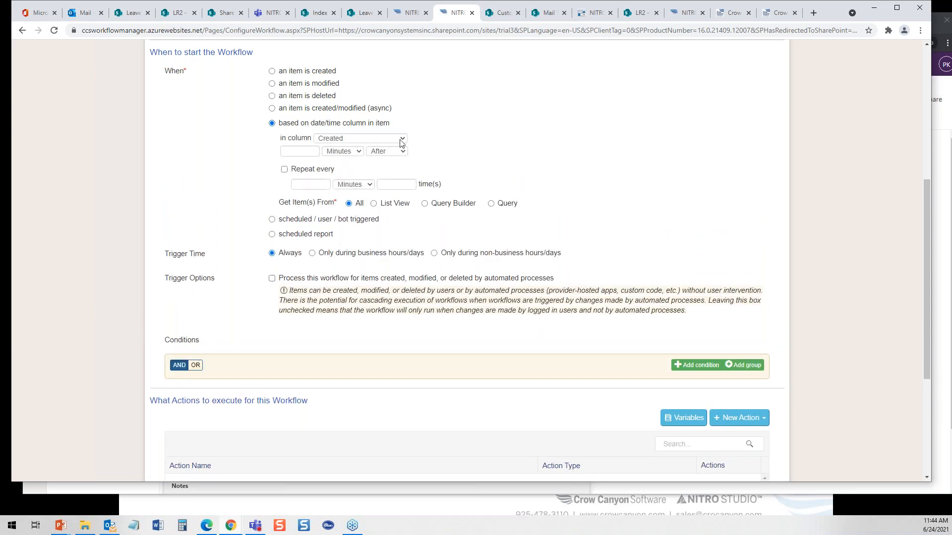
pyautogui.click(401, 139)
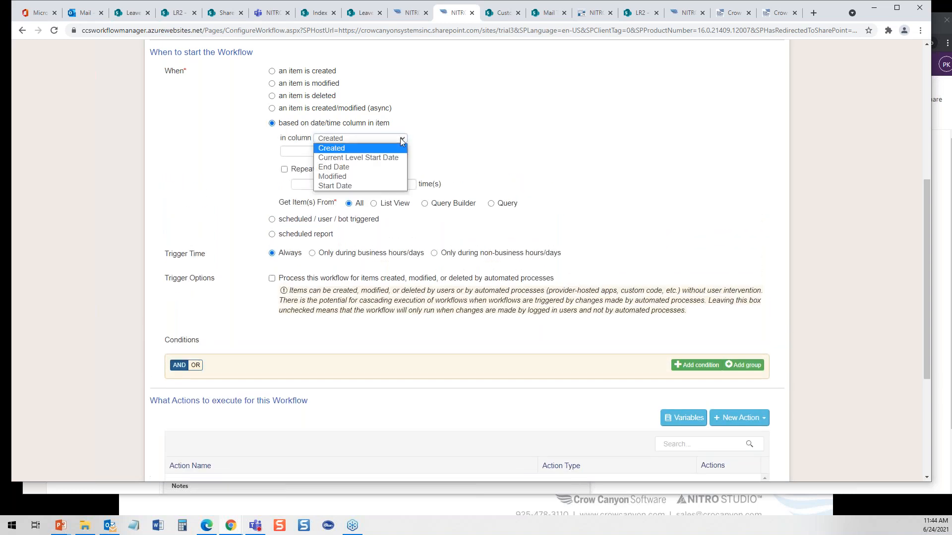
pyautogui.click(352, 186)
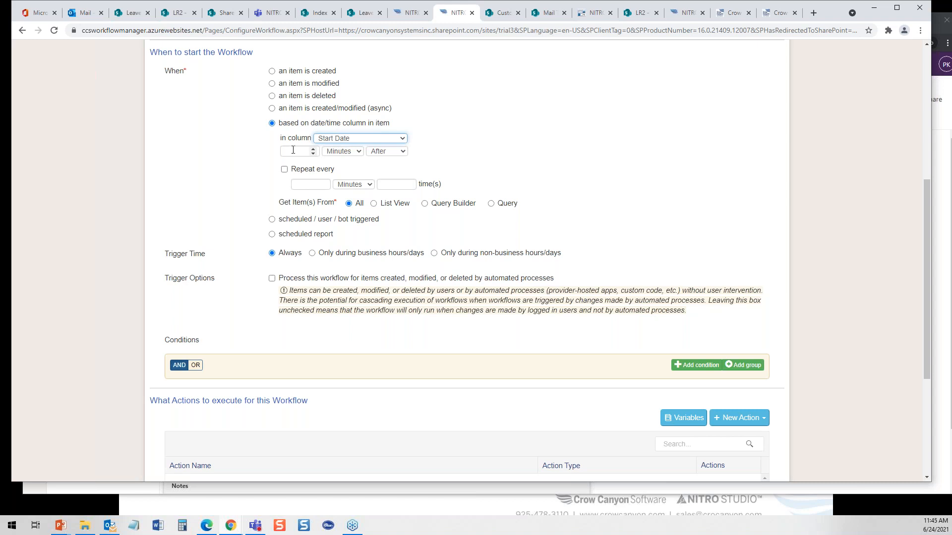
pyautogui.click(354, 150)
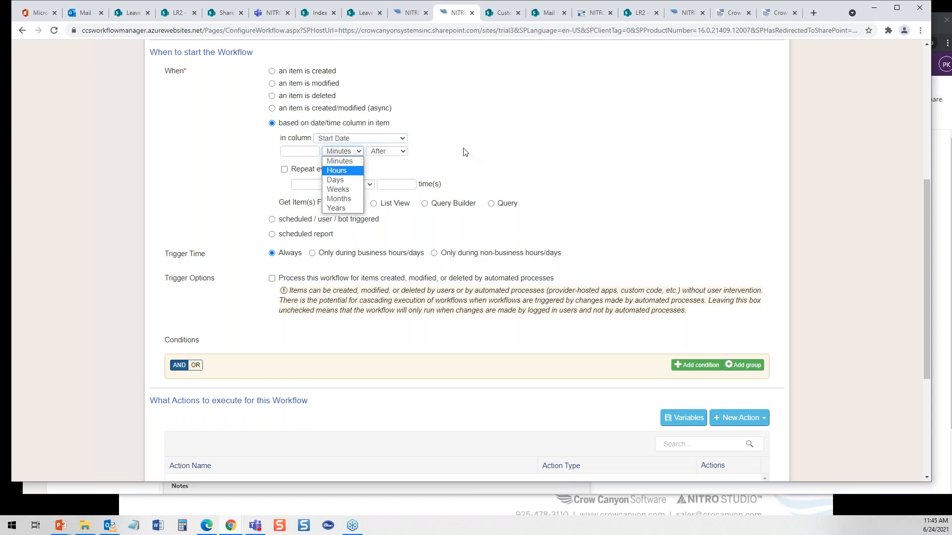
pyautogui.click(401, 152)
pyautogui.click(400, 150)
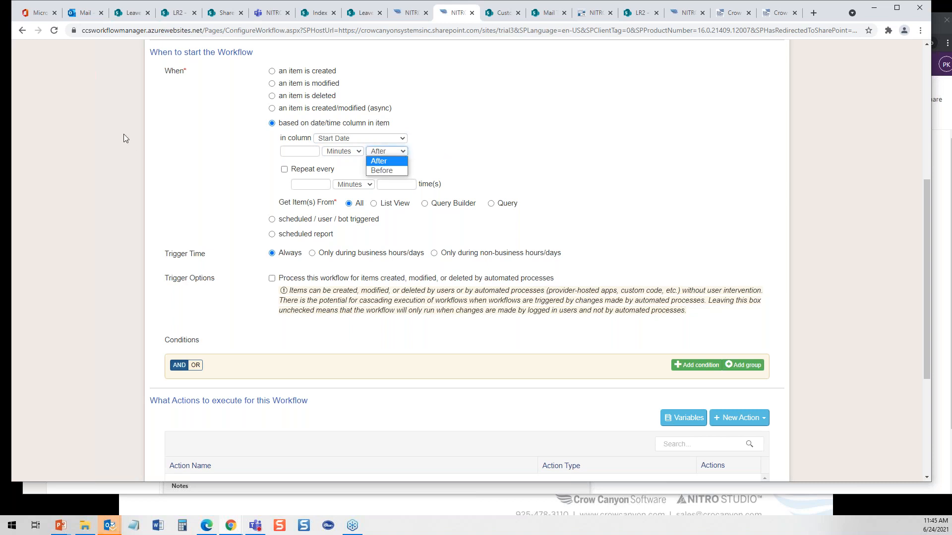
pyautogui.click(468, 165)
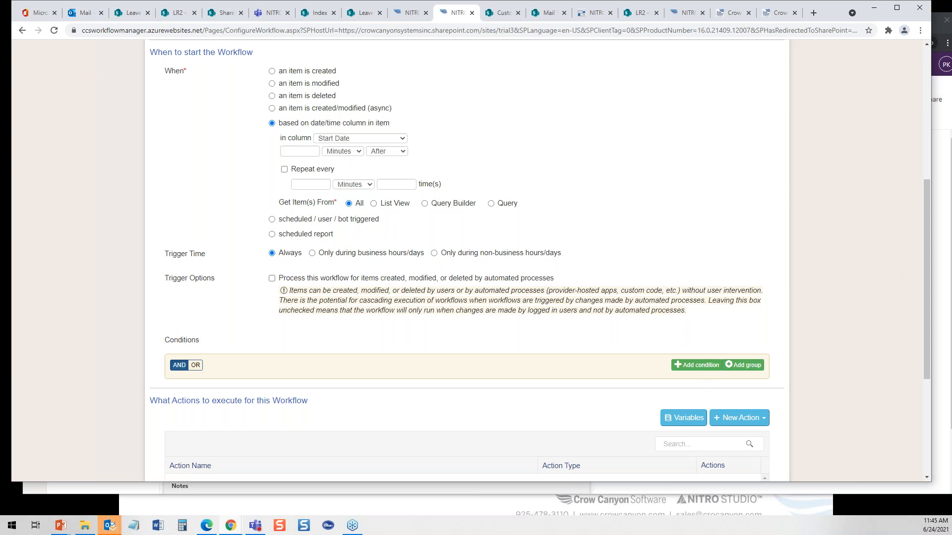
# View the settings of a new Send Mail action for the workflow and cancel it.
pyautogui.moveTo(927, 256); pyautogui.dragTo(932, 344)
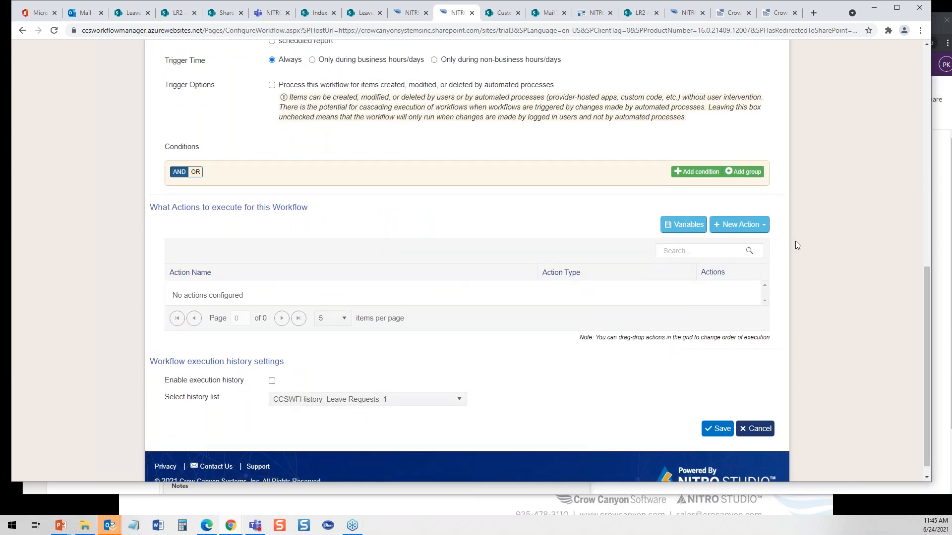
pyautogui.click(746, 227)
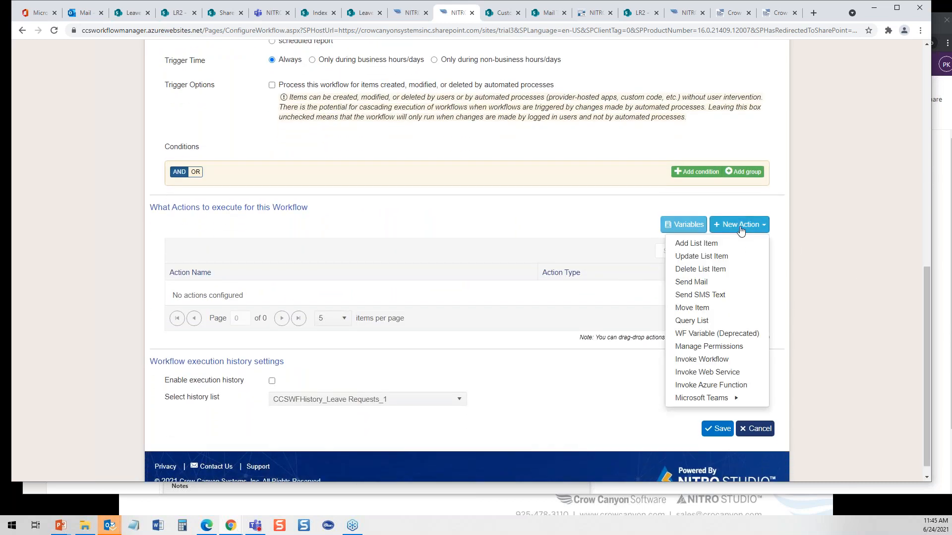
pyautogui.click(702, 285)
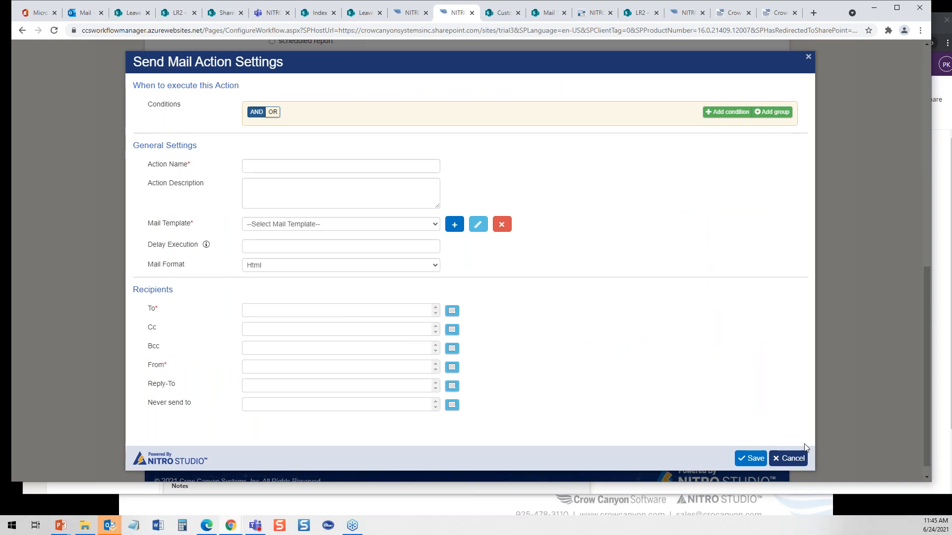
pyautogui.click(790, 458)
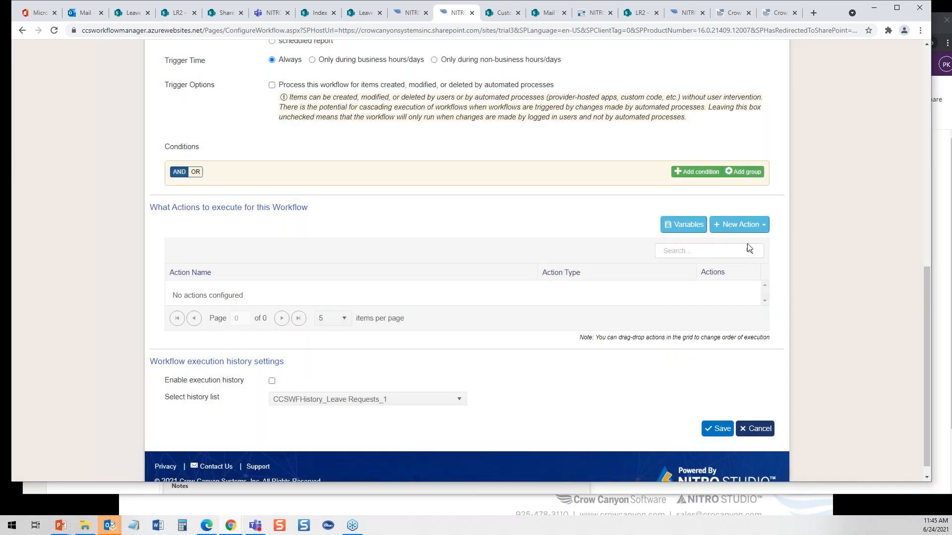
# Open the settings of a new Send SMS Text action and check the sender phone number options.
pyautogui.click(740, 225)
pyautogui.click(717, 296)
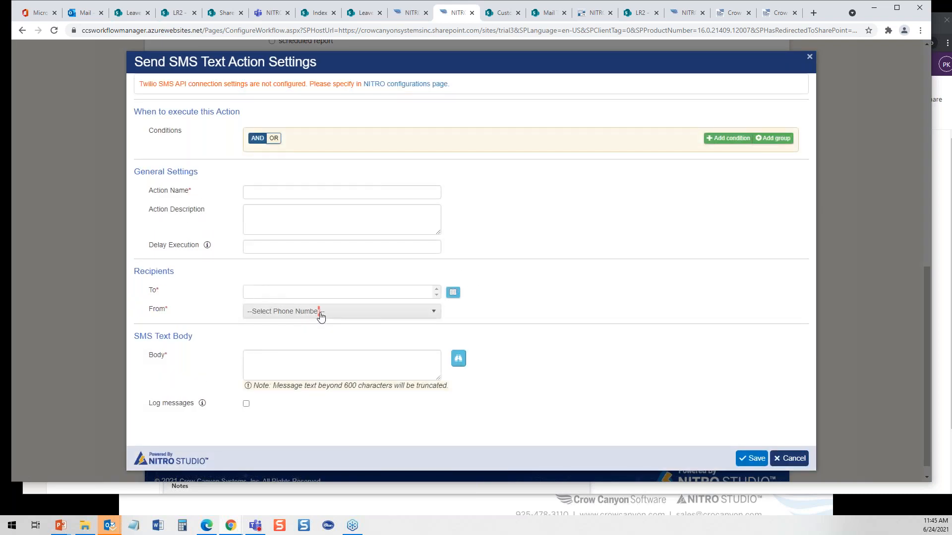
pyautogui.click(321, 316)
pyautogui.click(334, 318)
# Try the Requester Phone column as the SMS recipient, and cancel both the recipient selection and the SMS action.
pyautogui.click(452, 293)
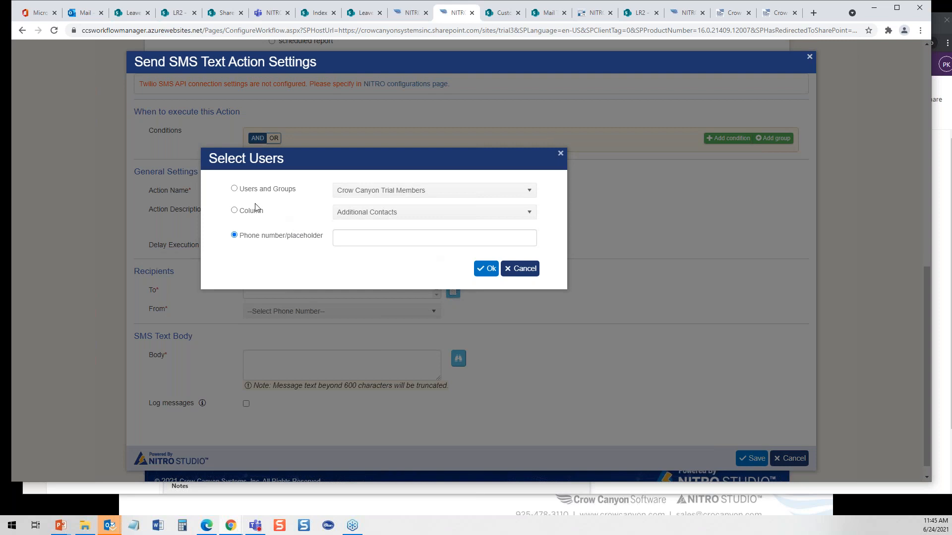
pyautogui.click(234, 210)
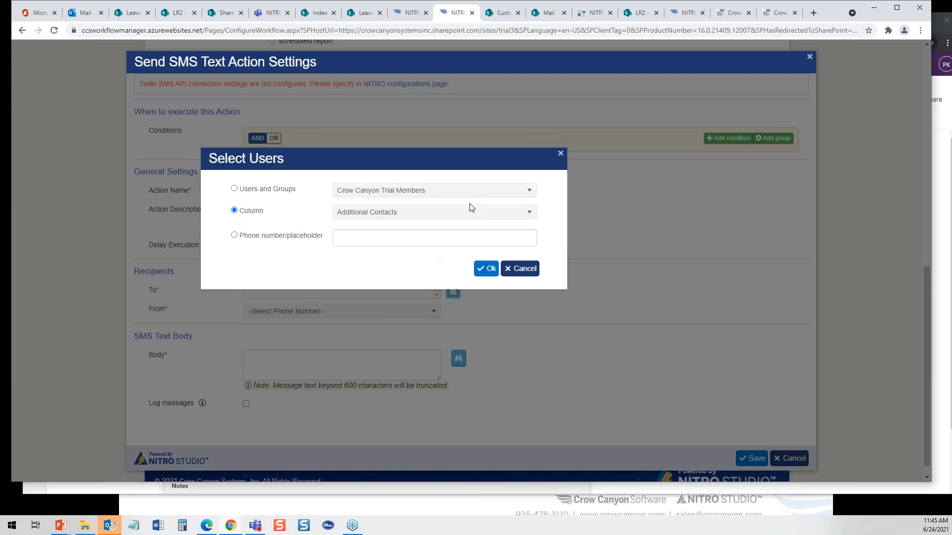
pyautogui.click(530, 214)
pyautogui.moveTo(529, 259); pyautogui.dragTo(523, 301)
pyautogui.scroll(-2, 523, 301)
pyautogui.click(367, 301)
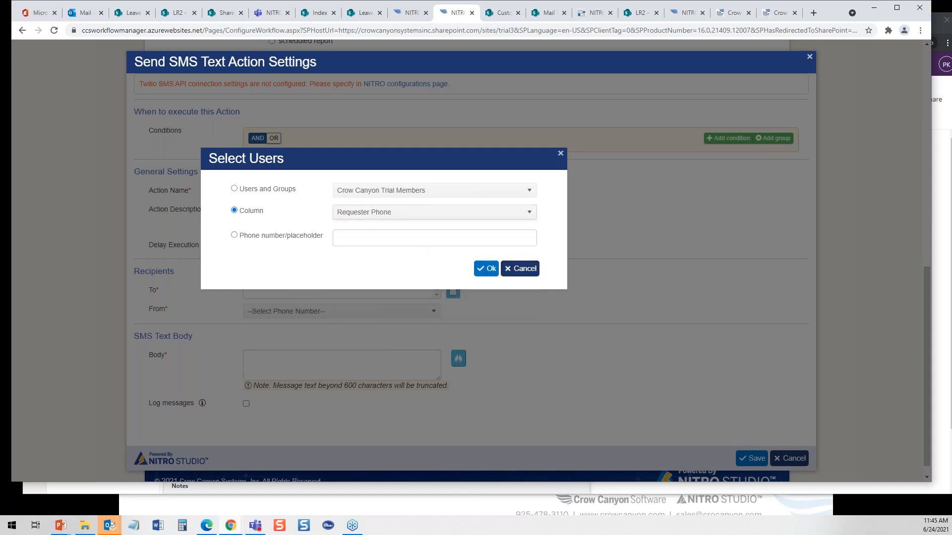
pyautogui.click(504, 270)
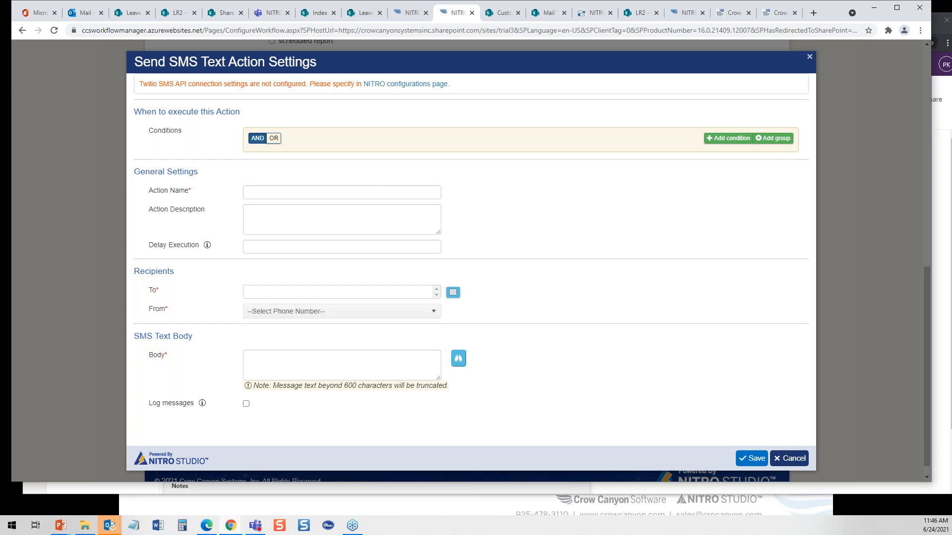
pyautogui.click(795, 459)
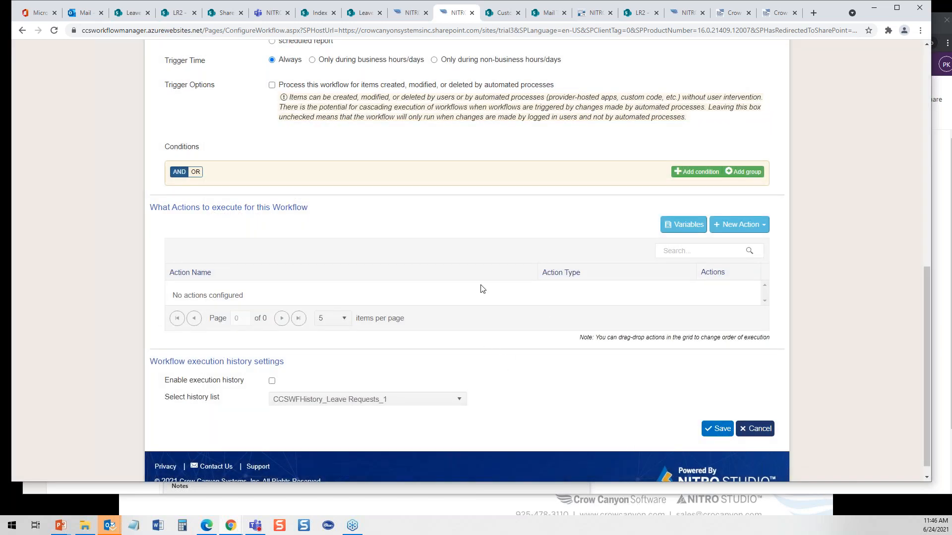
# Examine the available workflow action types, including the Microsoft Teams actions, and cancel the new workflow.
pyautogui.click(739, 225)
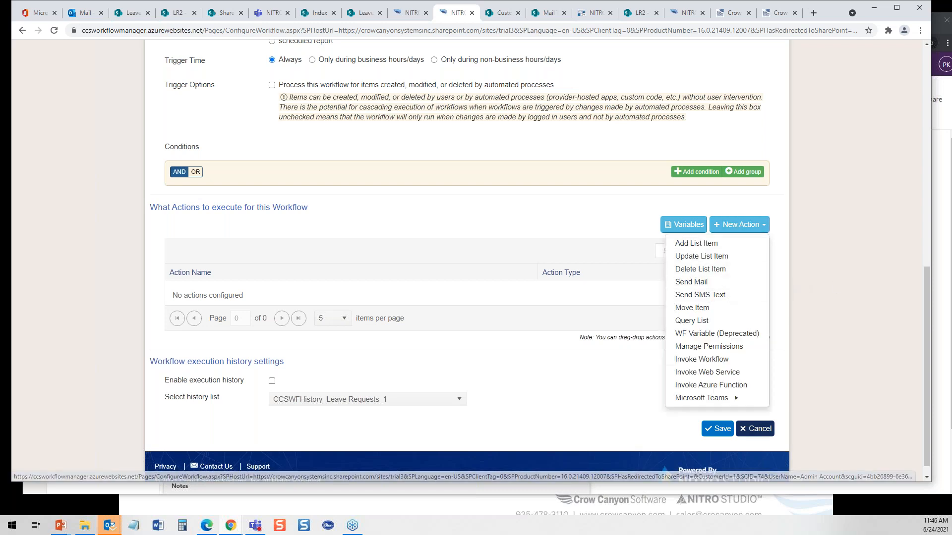
pyautogui.moveTo(713, 398)
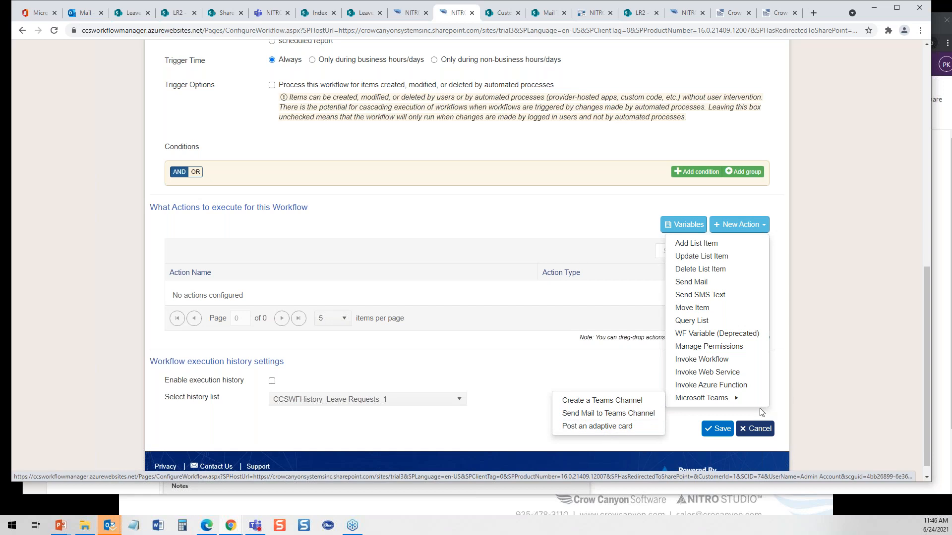
pyautogui.click(548, 218)
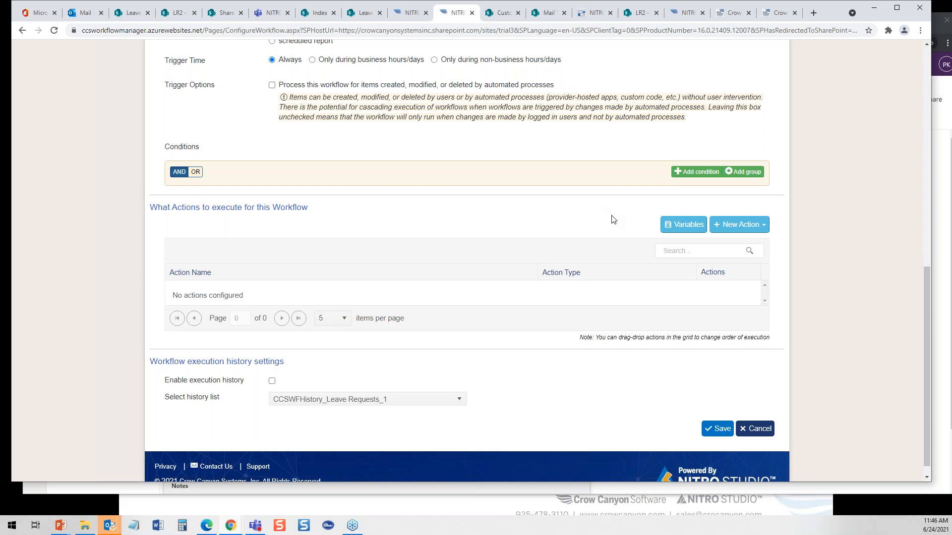
pyautogui.moveTo(923, 276); pyautogui.dragTo(920, 273)
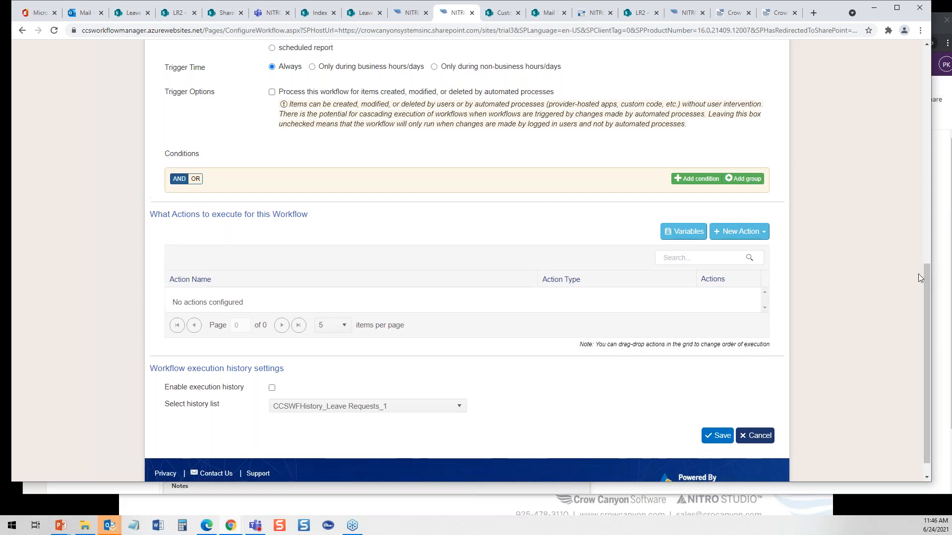
pyautogui.click(764, 438)
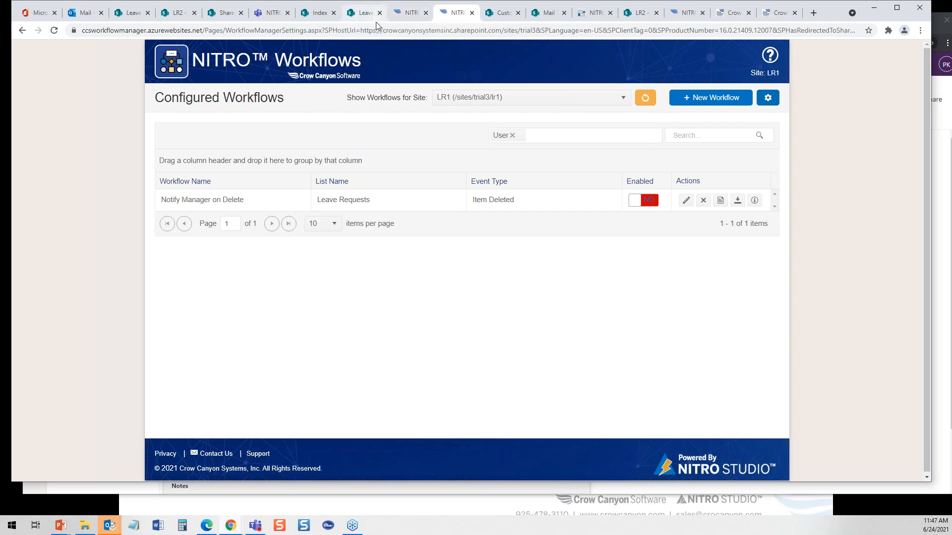
# Return to the NITRO Forms designer showing the Leave Requests form.
pyautogui.click(364, 15)
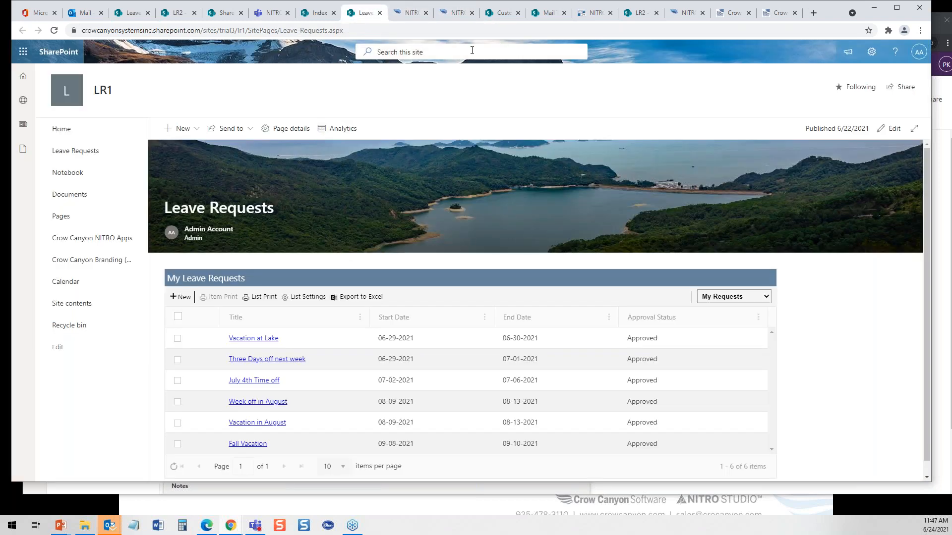
pyautogui.click(462, 13)
pyautogui.click(408, 13)
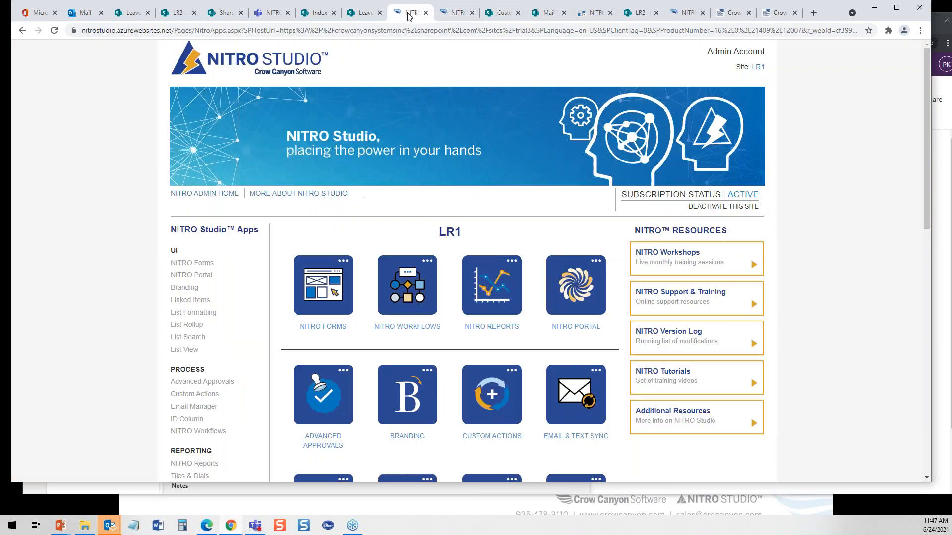
pyautogui.click(455, 13)
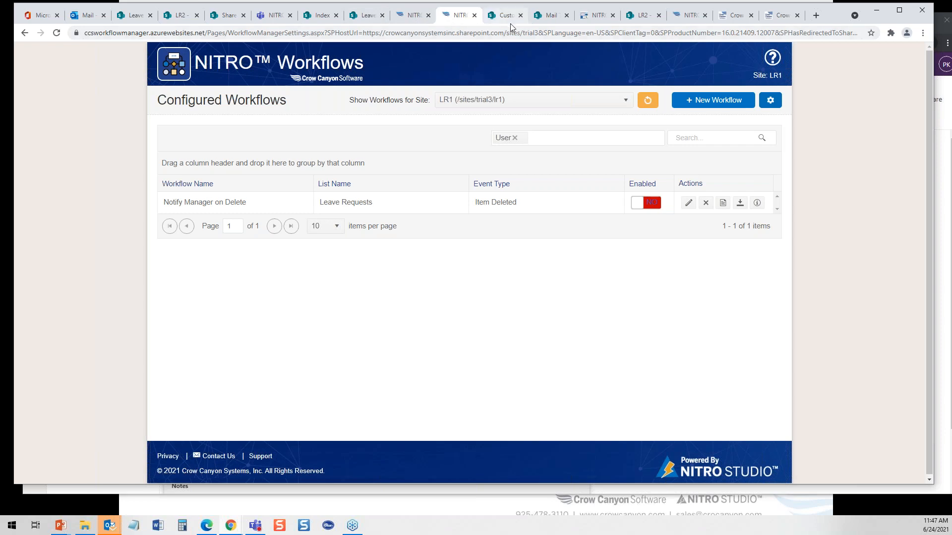
pyautogui.click(593, 16)
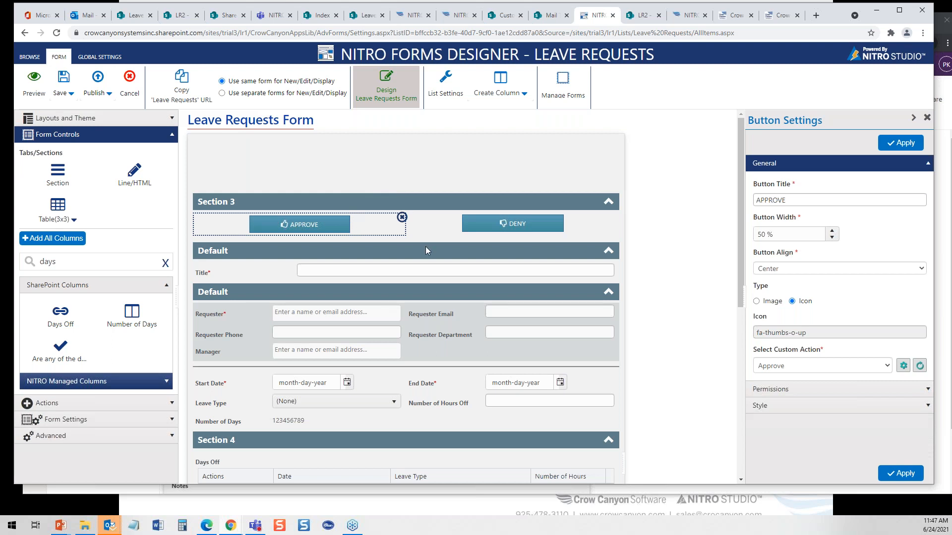
# Start a new Date and Time column named Approval Due for the Leave Requests list.
pyautogui.click(518, 96)
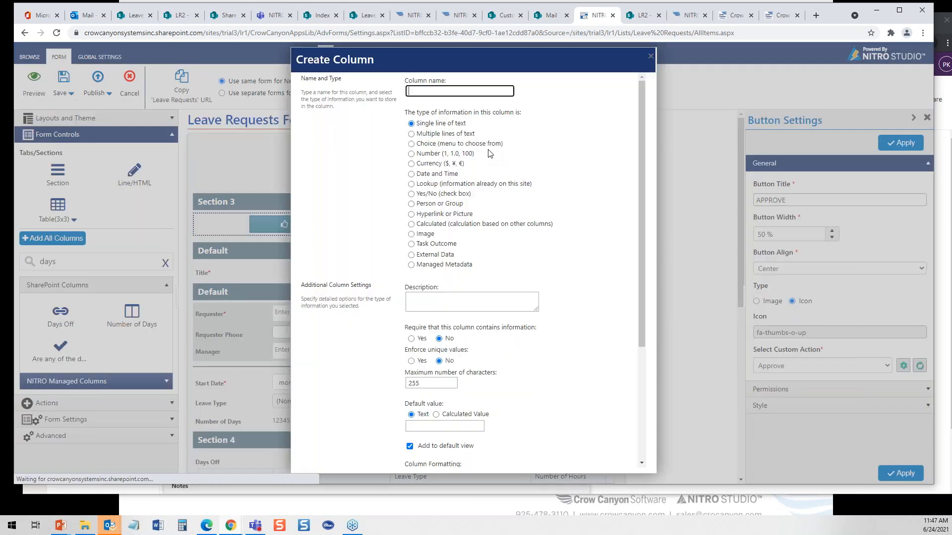
pyautogui.click(416, 178)
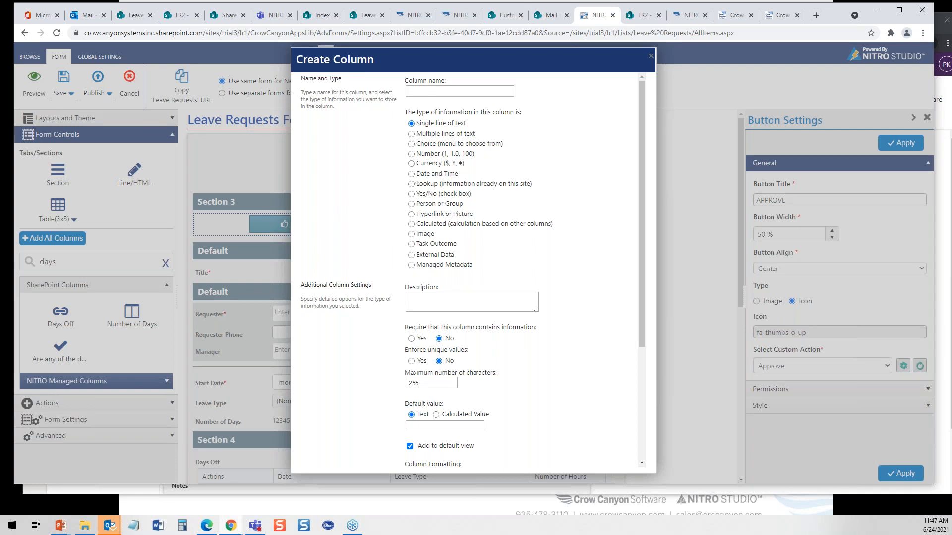
pyautogui.click(411, 174)
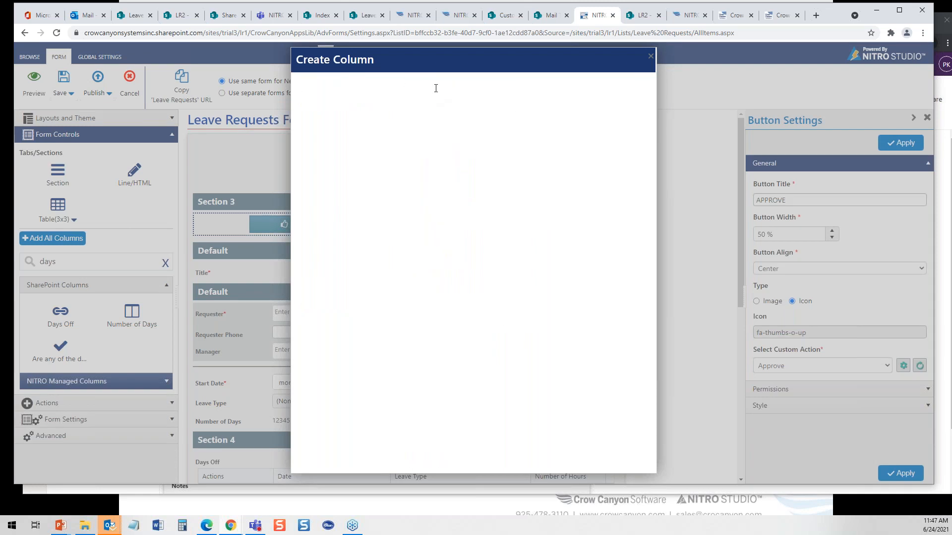
pyautogui.click(430, 92)
pyautogui.write('Aproval Due')
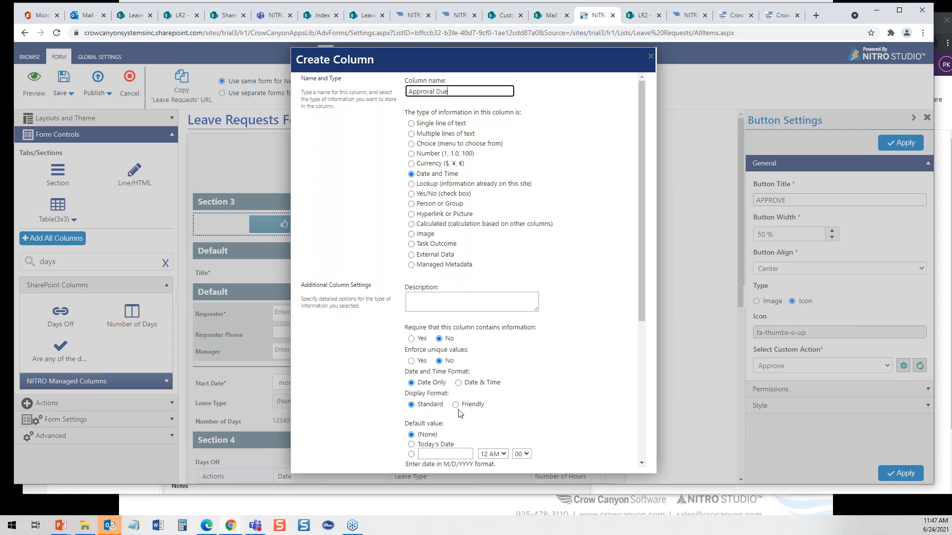
# Exclude the Approval Due column from the default view, set its calculated default value to [Today]+2, and create it.
pyautogui.moveTo(641, 284); pyautogui.dragTo(641, 353)
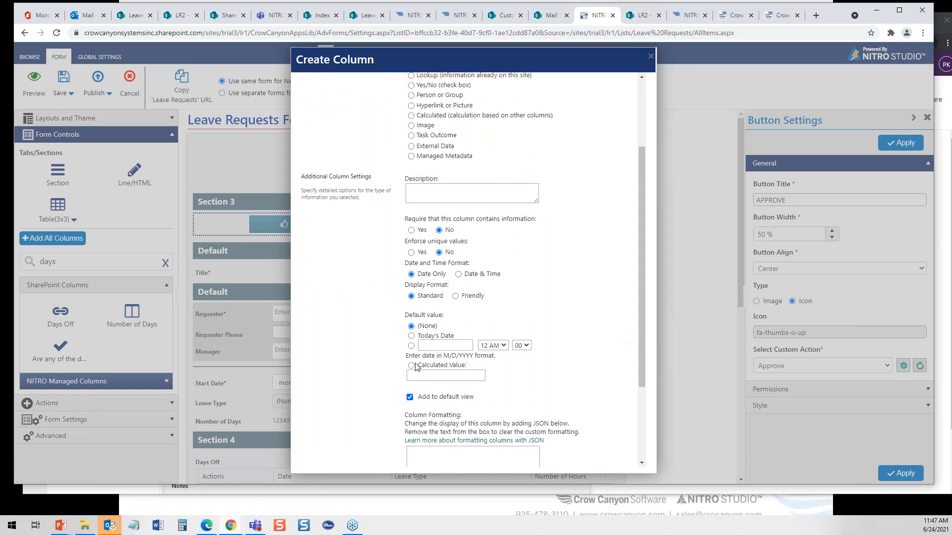
pyautogui.click(409, 398)
pyautogui.moveTo(644, 251); pyautogui.dragTo(652, 138)
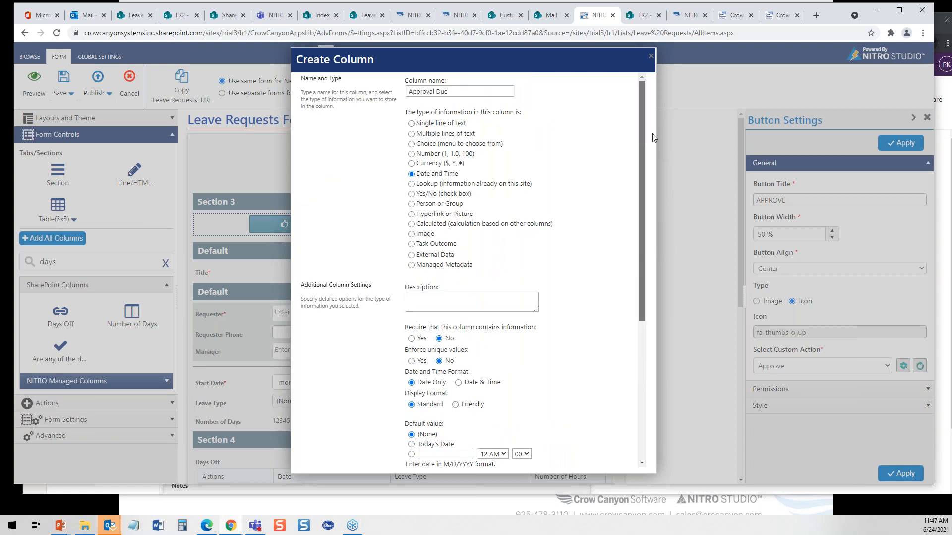
pyautogui.scroll(-3, 641, 270)
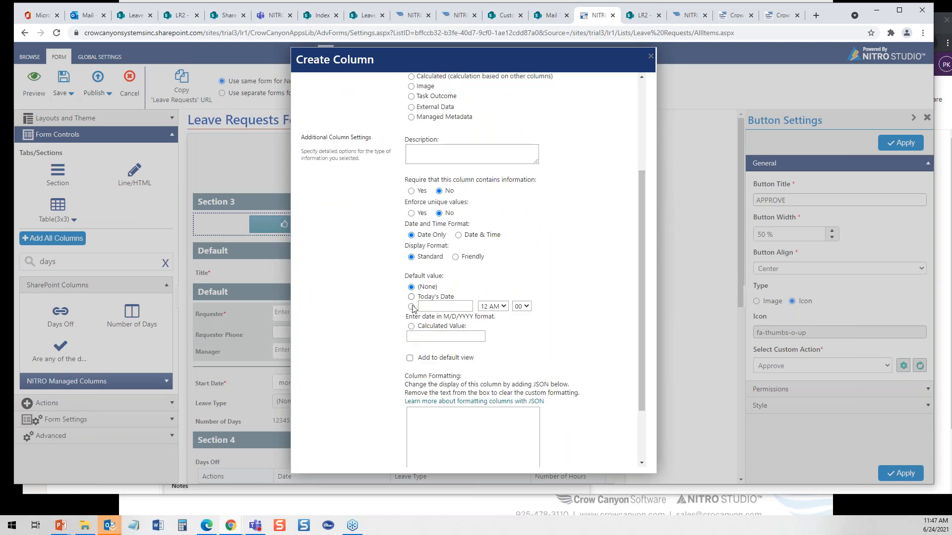
pyautogui.click(427, 337)
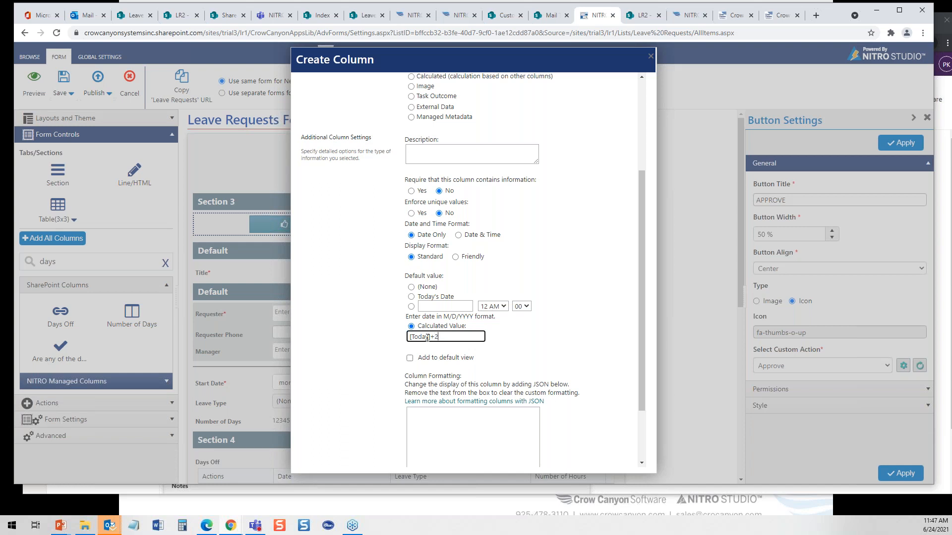
pyautogui.moveTo(640, 361); pyautogui.dragTo(652, 430)
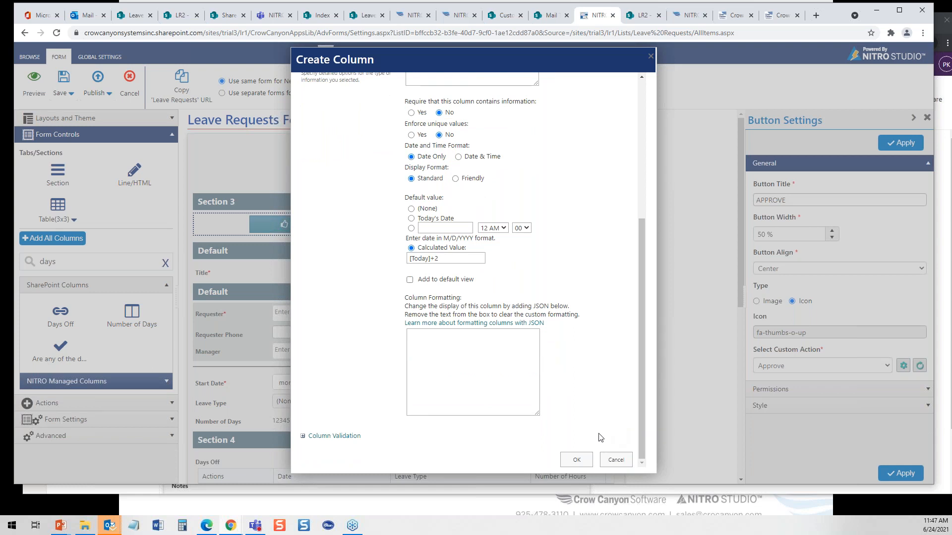
pyautogui.click(575, 460)
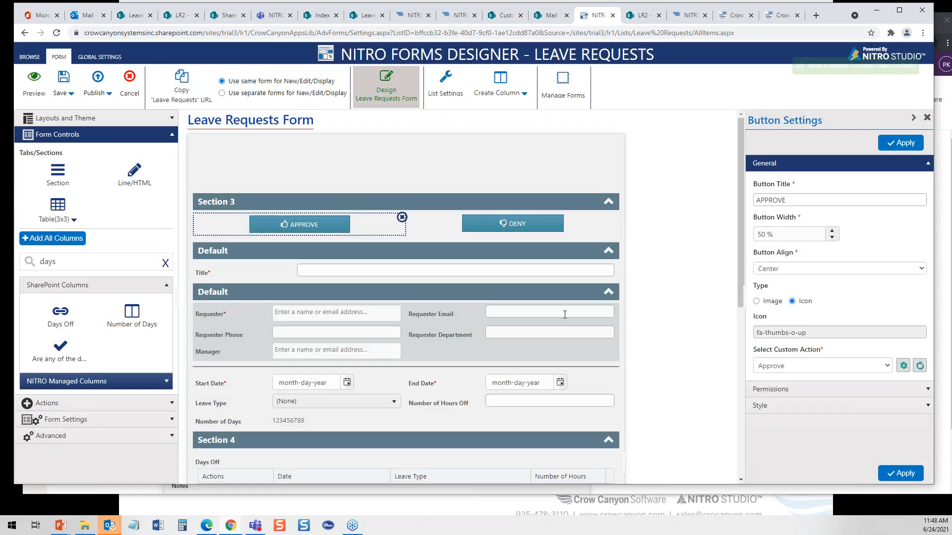
# Place the Approval Due column below the APPROVE button in Section 3 and publish the form.
pyautogui.moveTo(55, 261); pyautogui.dragTo(18, 261)
pyautogui.write('app')
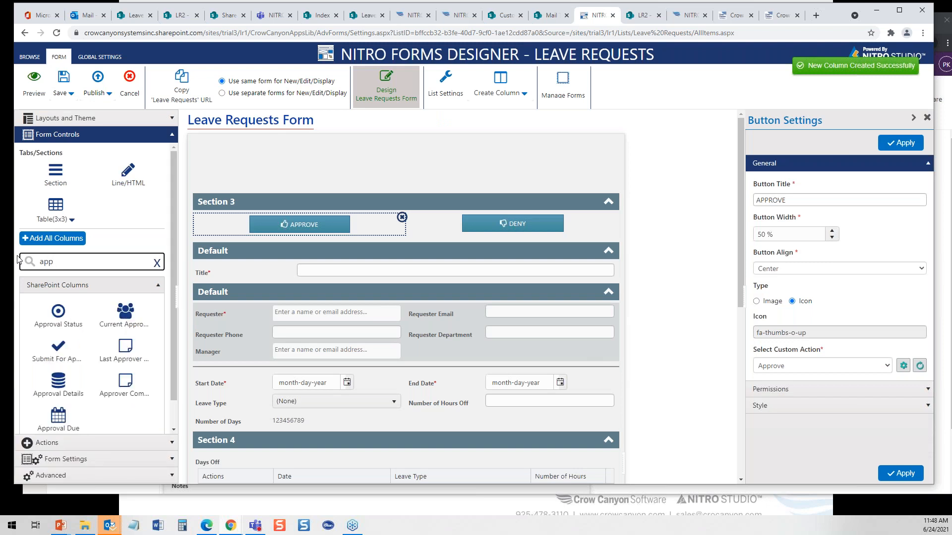
pyautogui.moveTo(60, 418); pyautogui.dragTo(307, 248)
pyautogui.click(471, 221)
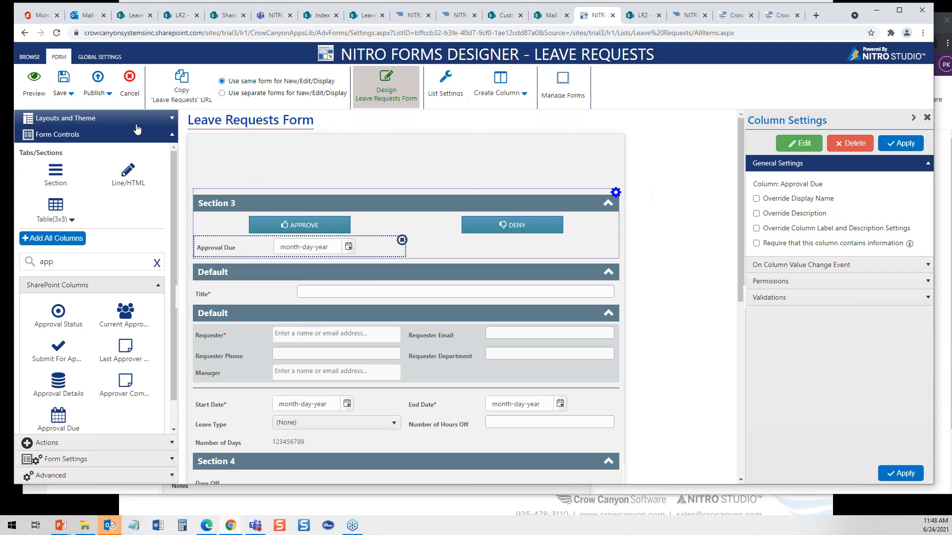
pyautogui.click(97, 89)
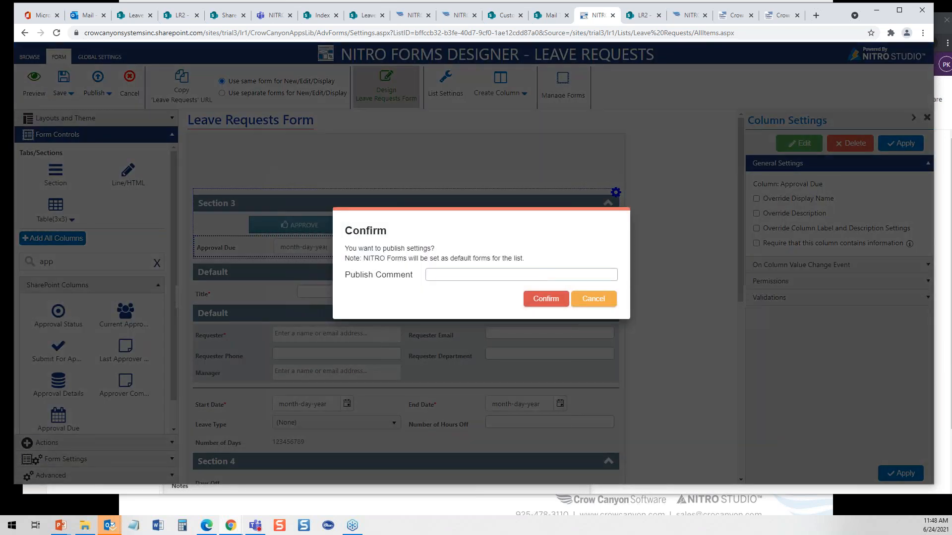
pyautogui.click(544, 297)
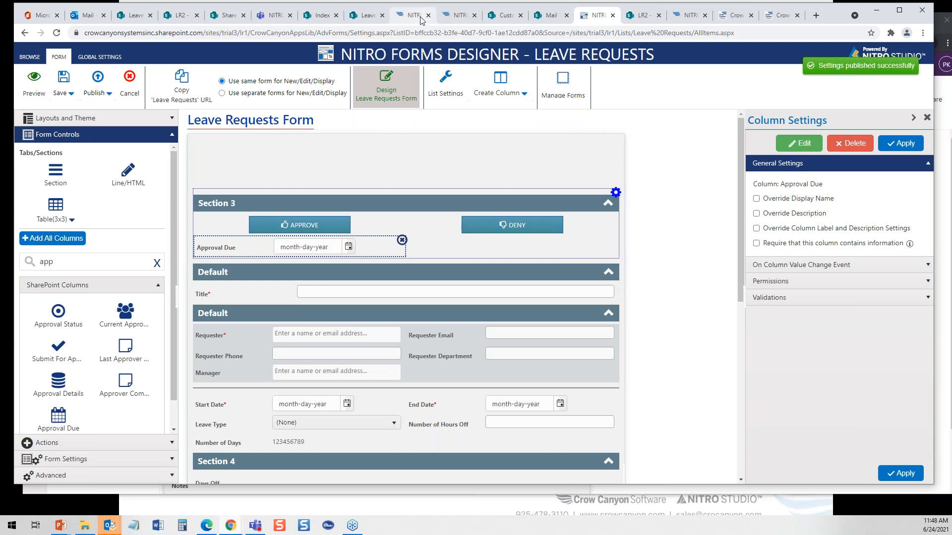
# Open NITRO Workflows for the LR1 site and start a new workflow.
pyautogui.click(414, 15)
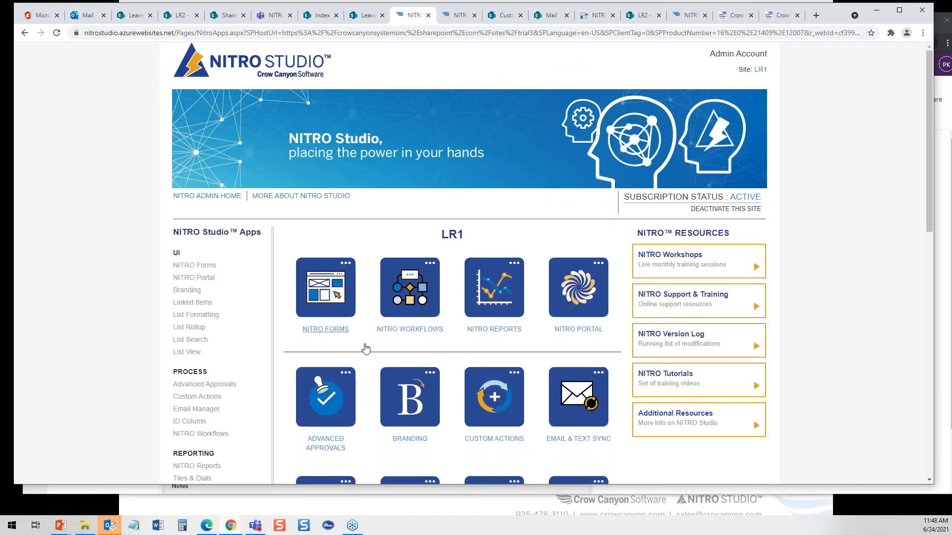
pyautogui.click(410, 330)
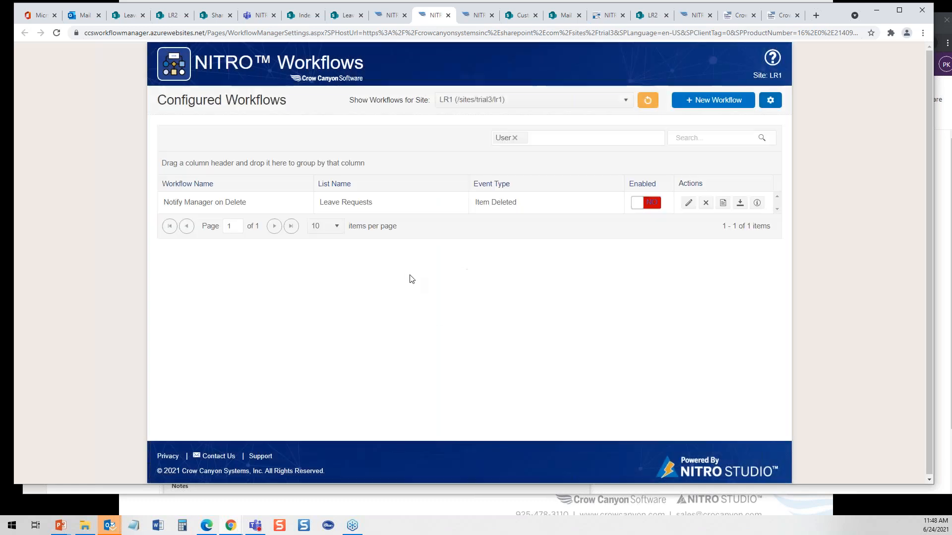
pyautogui.click(711, 102)
# Name the workflow Approval Reminder and assign it to the Leave Requests list.
pyautogui.click(321, 142)
pyautogui.write('REmi')
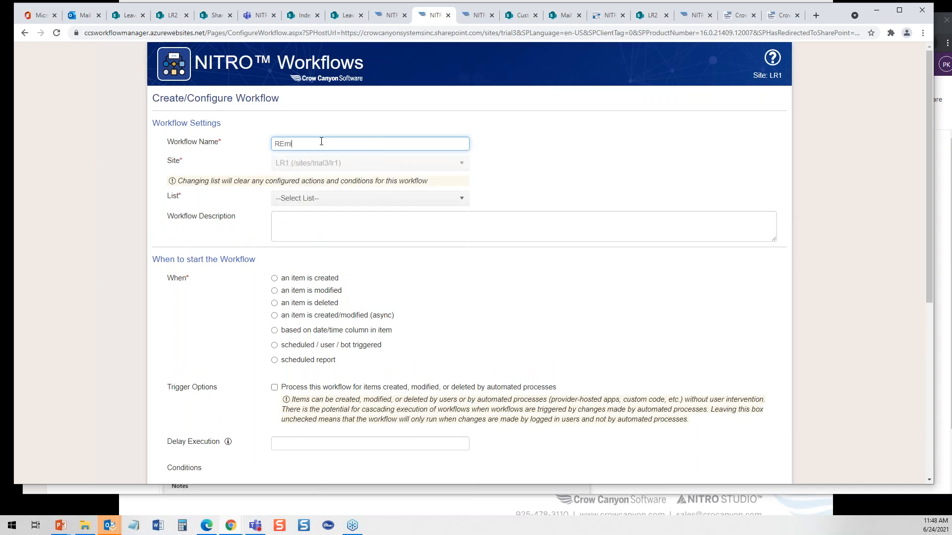
pyautogui.press('BackSpace')
pyautogui.press('BackSpace')
pyautogui.press('BackSpace')
pyautogui.press('BackSpace')
pyautogui.press('BackSpace')
pyautogui.write('Approval Reminder')
pyautogui.click(327, 200)
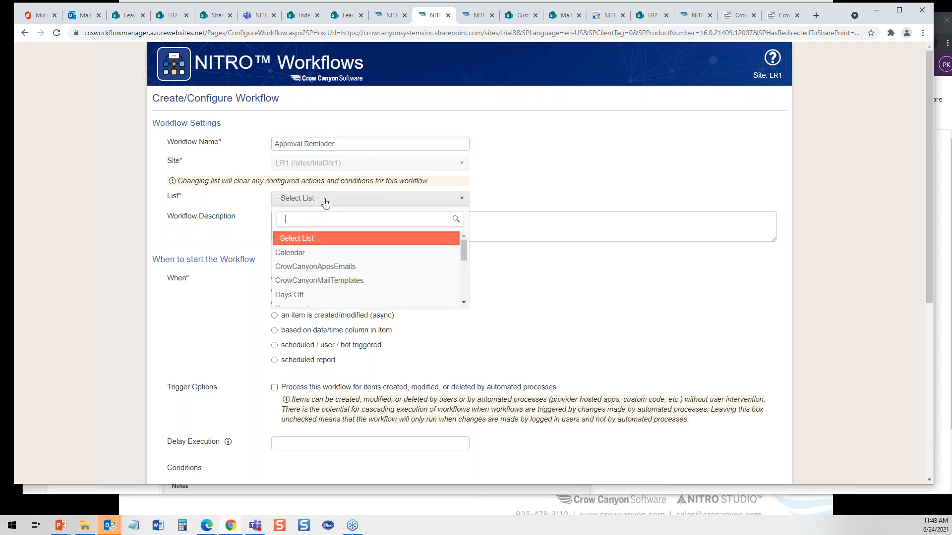
pyautogui.moveTo(462, 259); pyautogui.dragTo(470, 282)
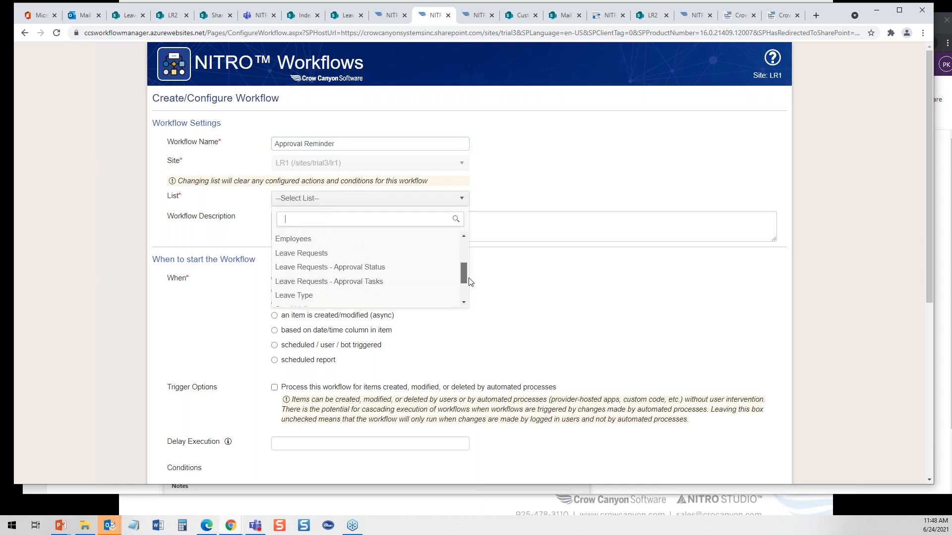
pyautogui.click(397, 254)
# Set the workflow to start based on a date/time column, 1 day after the Approval Due date.
pyautogui.moveTo(926, 177); pyautogui.dragTo(926, 240)
pyautogui.moveTo(279, 289); pyautogui.dragTo(286, 290)
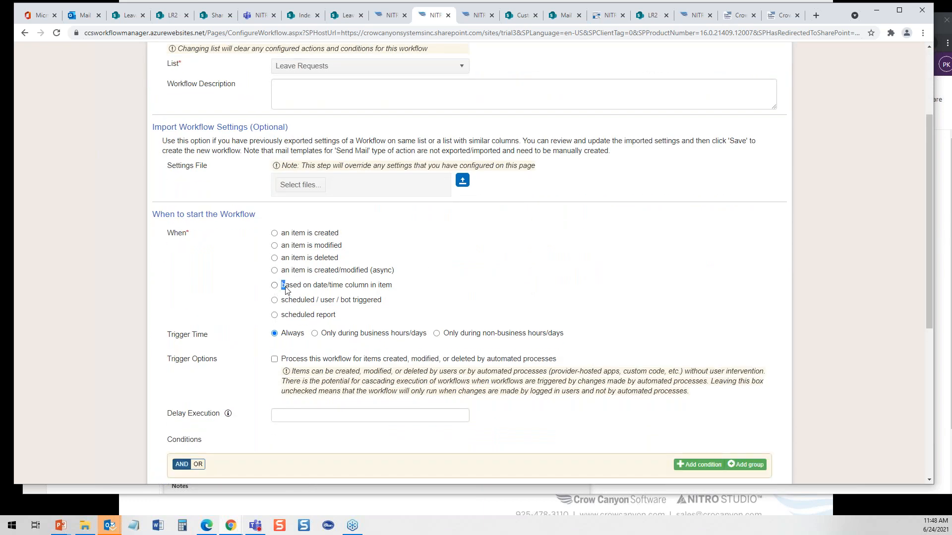
pyautogui.click(275, 286)
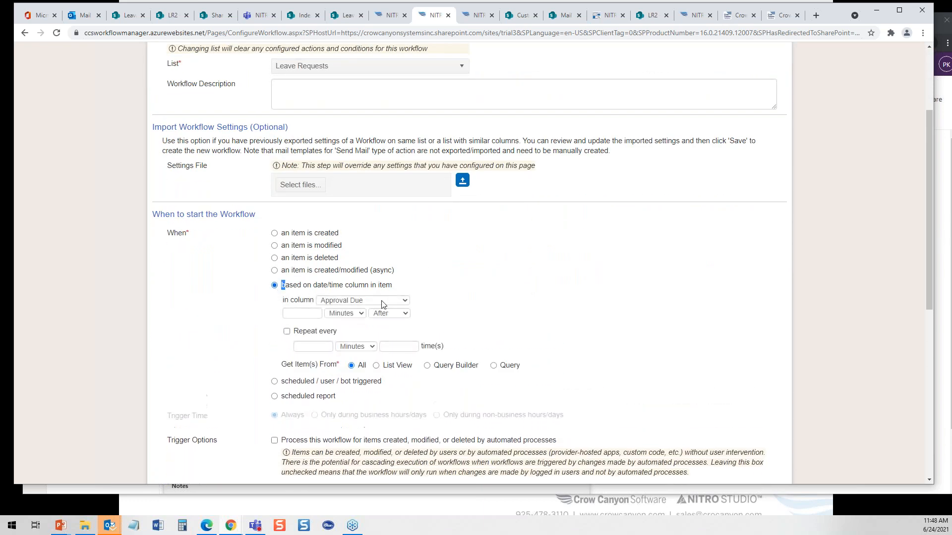
pyautogui.click(304, 312)
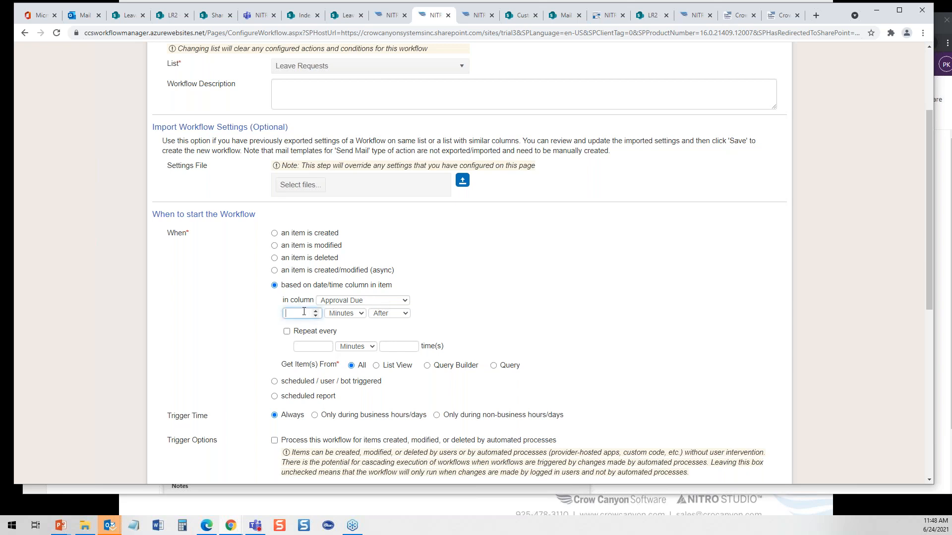
pyautogui.write('1')
pyautogui.click(360, 316)
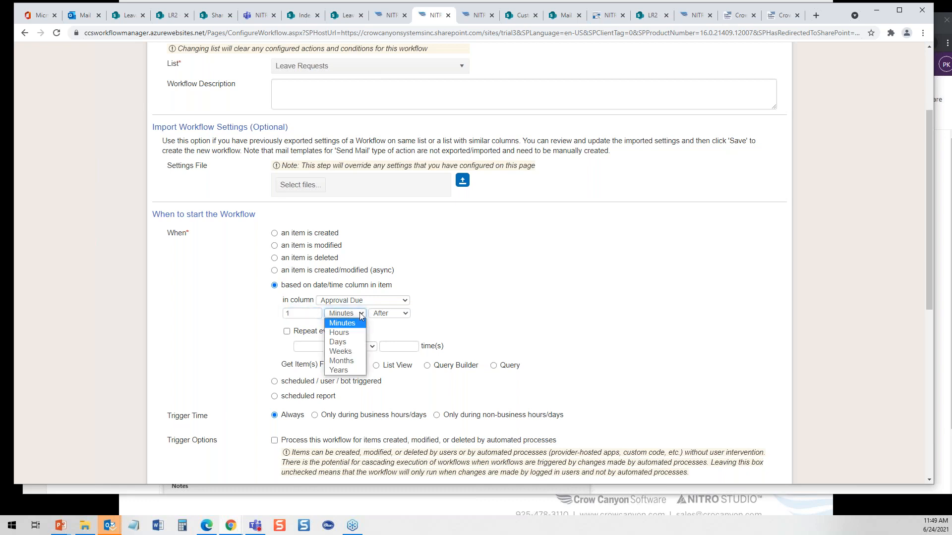
pyautogui.click(352, 343)
pyautogui.hotkey('shift', 'Tab')
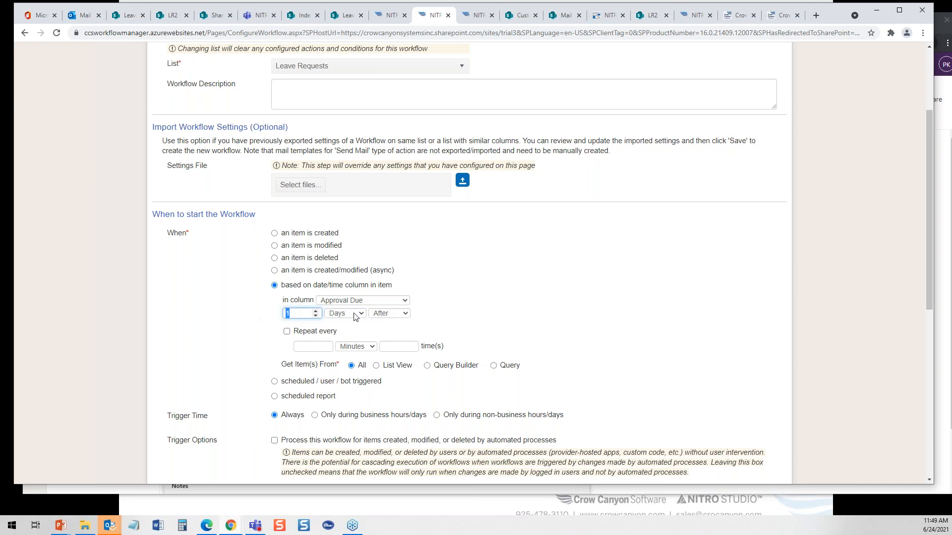
# Make the workflow trigger repeat every 1 day, 2 times.
pyautogui.click(287, 331)
pyautogui.click(313, 347)
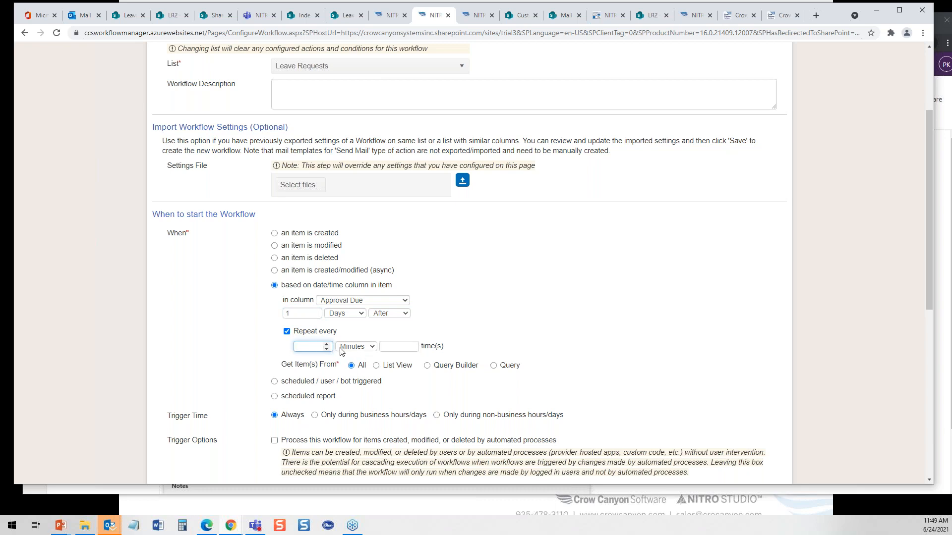
pyautogui.click(327, 345)
pyautogui.click(370, 347)
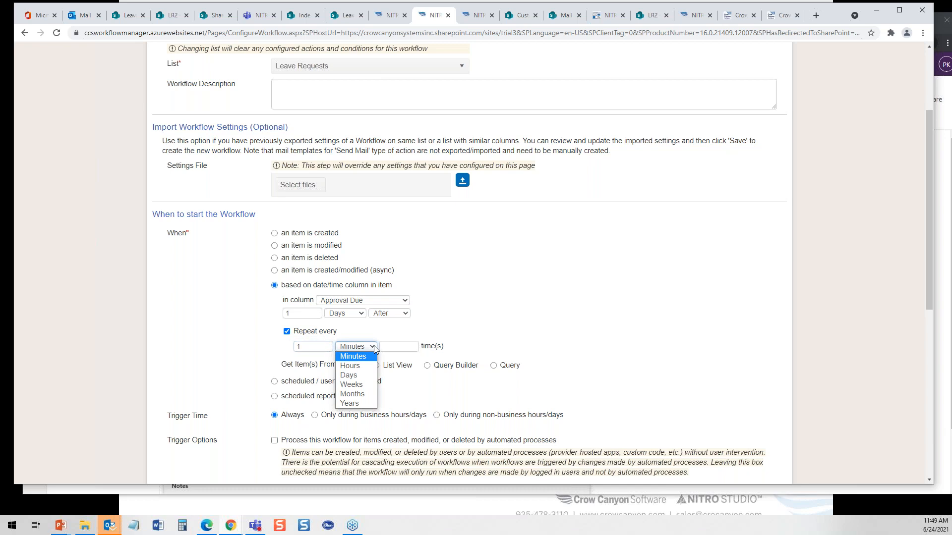
pyautogui.click(358, 378)
pyautogui.click(399, 347)
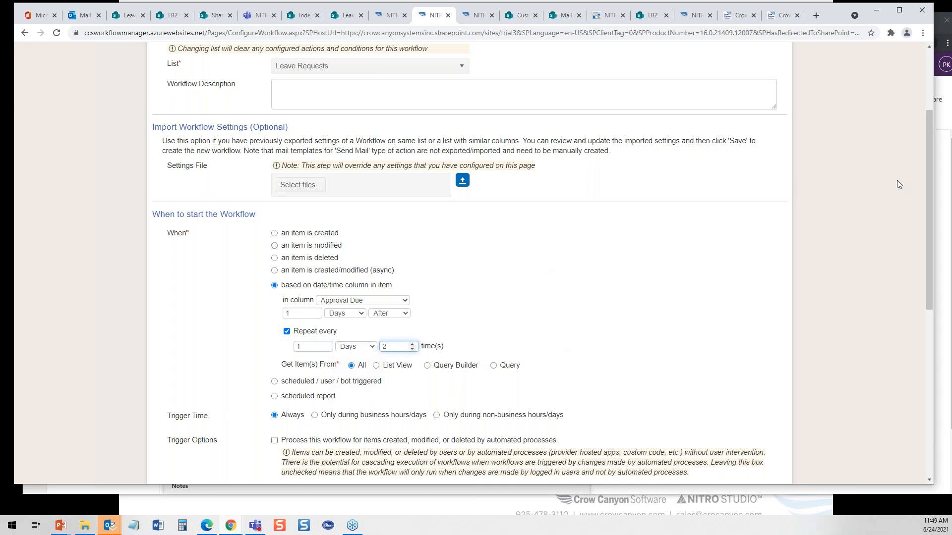
# Add a workflow condition requiring Approval Status to equal PendingApproval, checking the status on the open leave request.
pyautogui.moveTo(927, 159); pyautogui.dragTo(931, 277)
pyautogui.hotkey('alt', 'Tab')
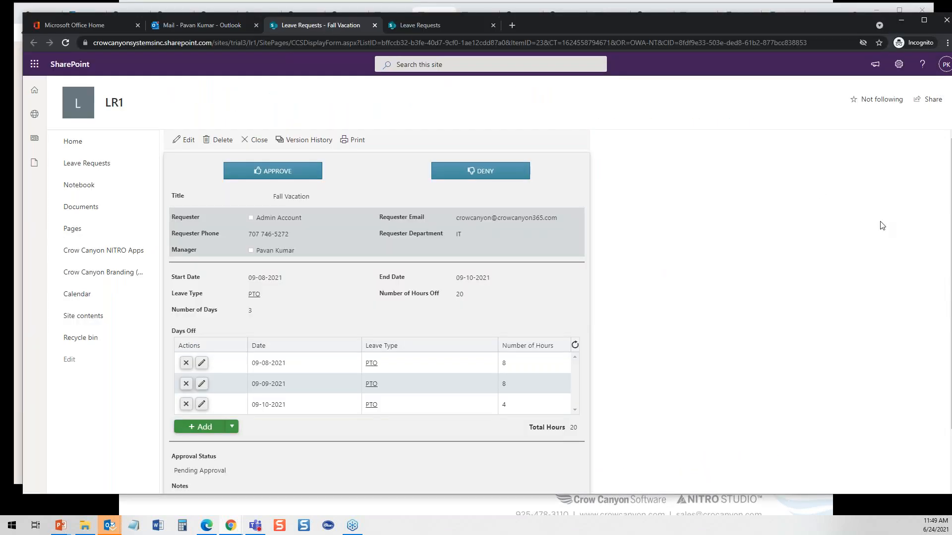
pyautogui.click(799, 9)
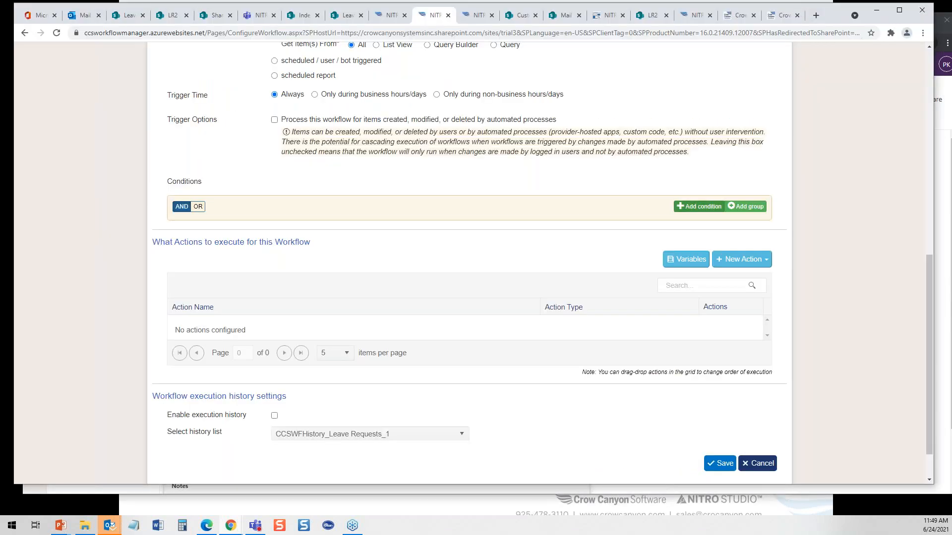
pyautogui.click(699, 207)
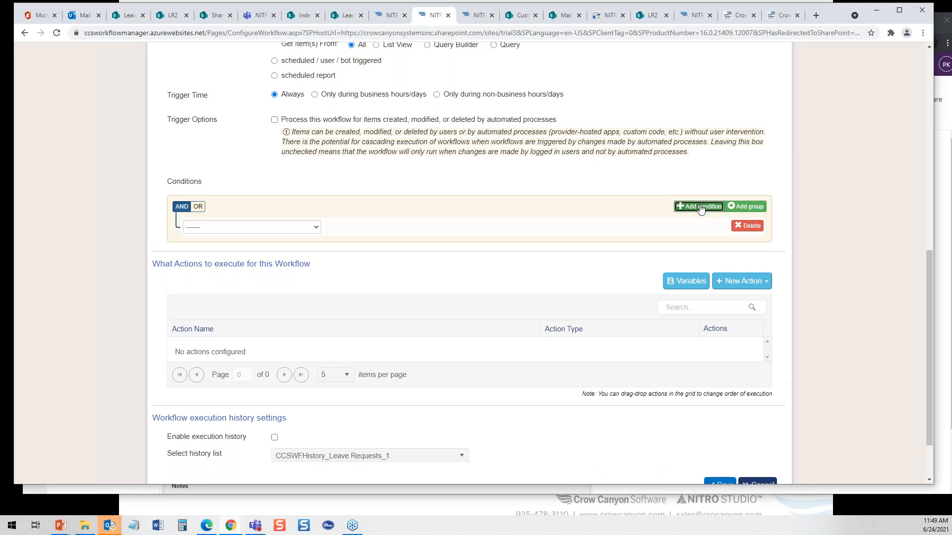
pyautogui.click(311, 227)
pyautogui.moveTo(326, 286); pyautogui.dragTo(326, 324)
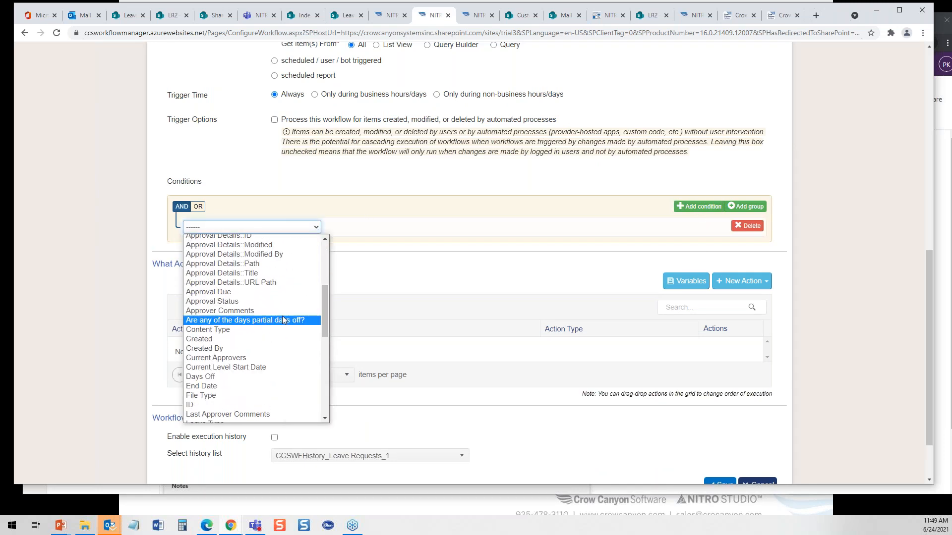
pyautogui.click(272, 300)
pyautogui.click(412, 228)
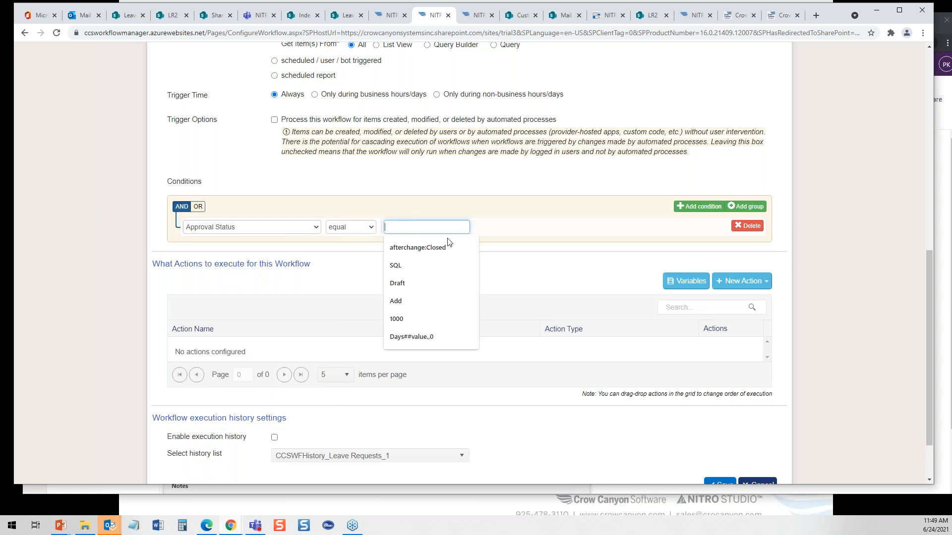
pyautogui.write('PendingApproval')
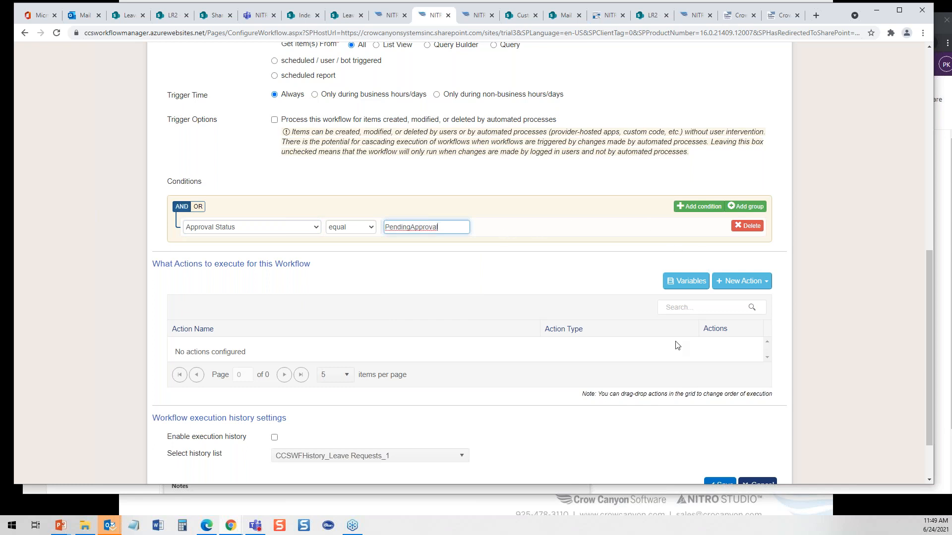
# Add a Send Mail action to the workflow, named Send Email and using the Leave Request Deletion mail template.
pyautogui.click(743, 281)
pyautogui.click(694, 338)
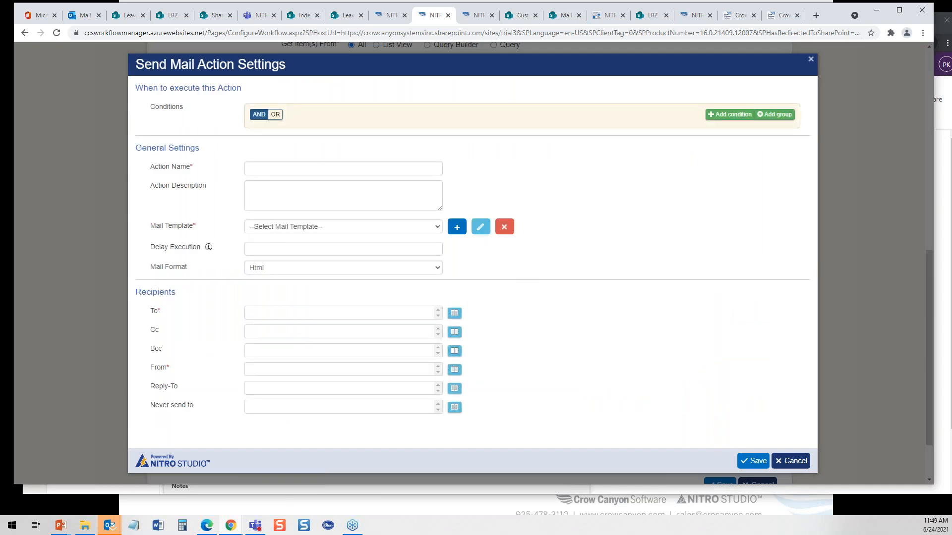
pyautogui.click(290, 168)
pyautogui.write('SDe')
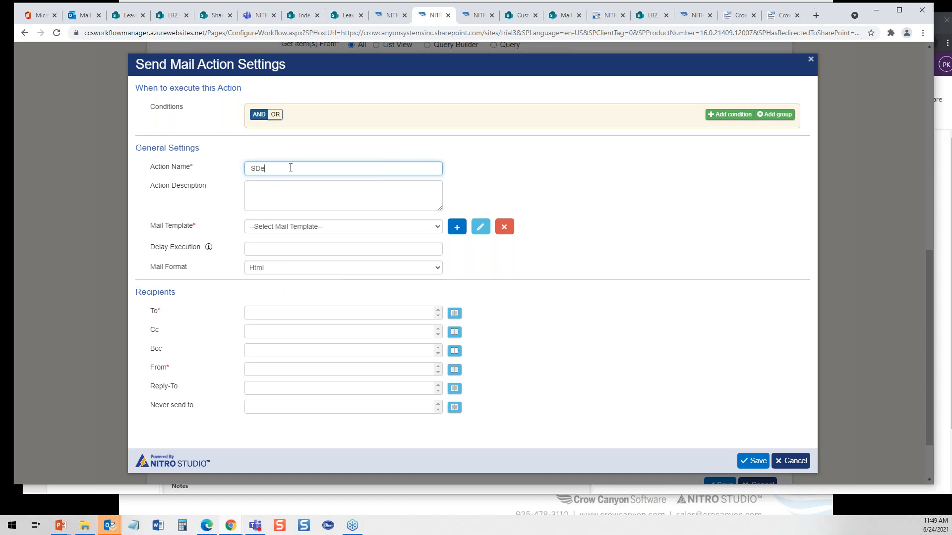
pyautogui.press('BackSpace')
pyautogui.write('end Email')
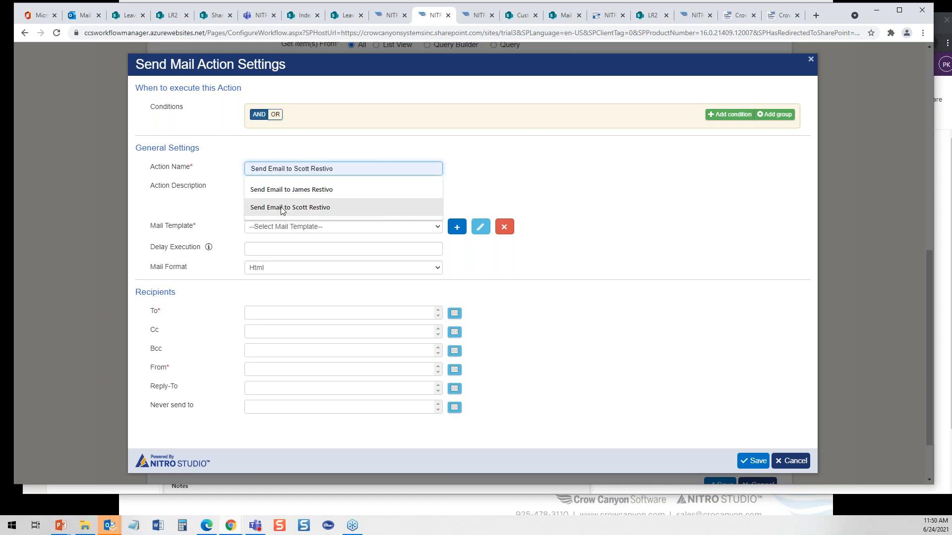
pyautogui.click(583, 176)
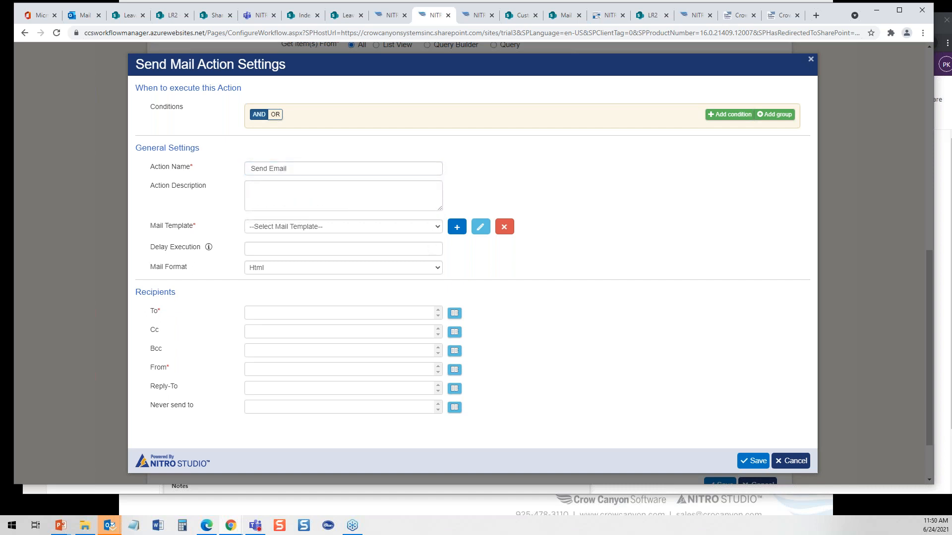
pyautogui.click(352, 226)
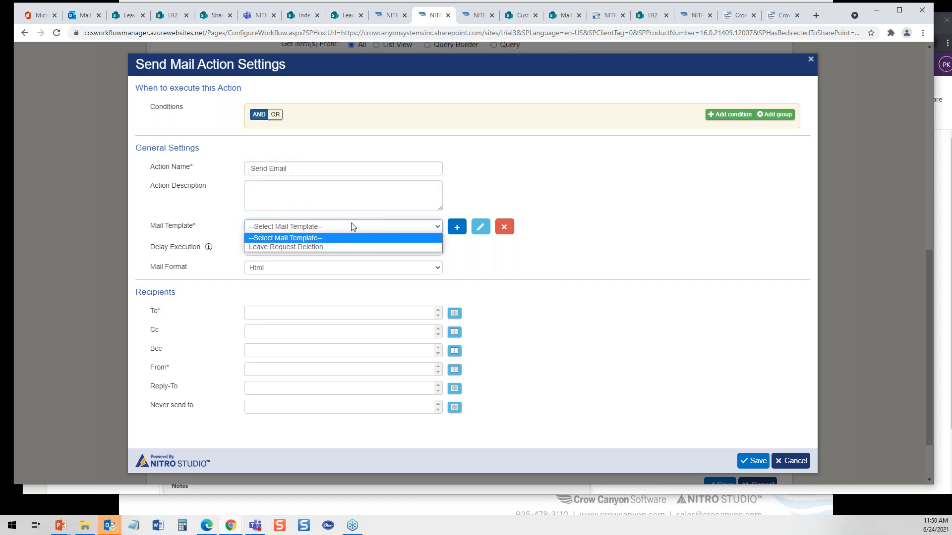
pyautogui.click(329, 247)
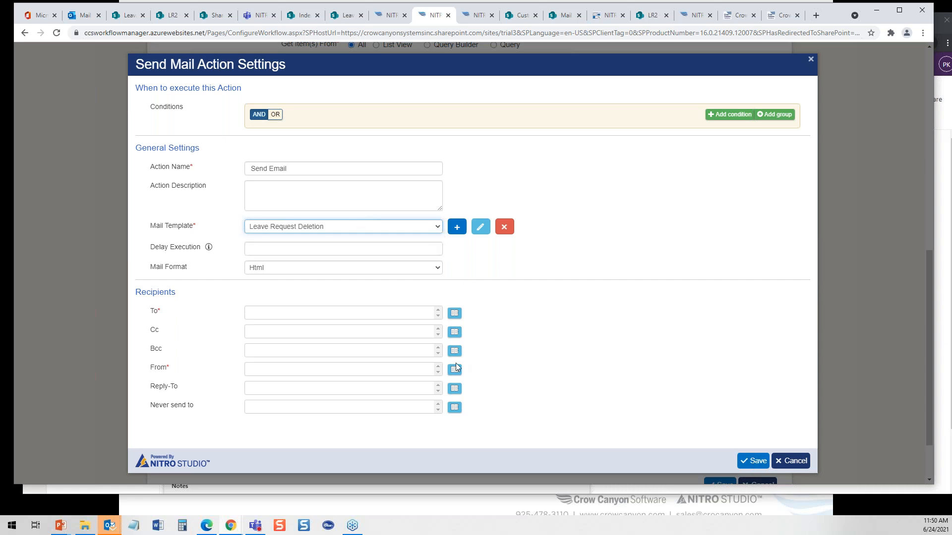
# Set the mail's To recipient to the users in the Manager column.
pyautogui.click(454, 314)
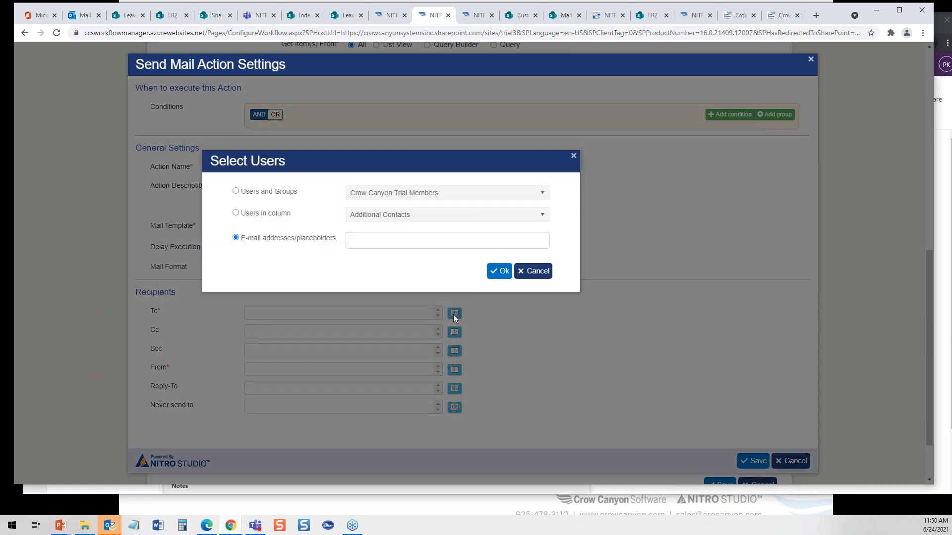
pyautogui.click(262, 213)
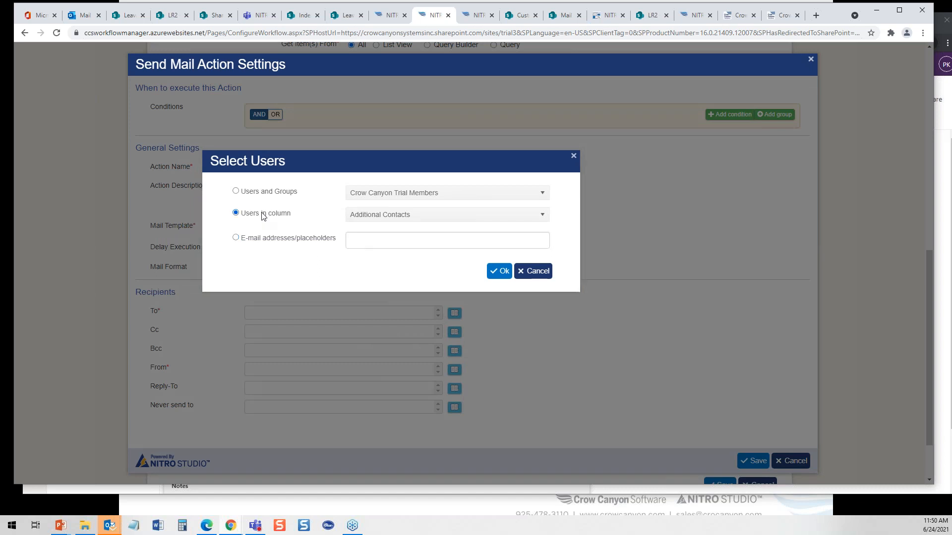
pyautogui.click(464, 218)
pyautogui.moveTo(546, 258); pyautogui.dragTo(551, 300)
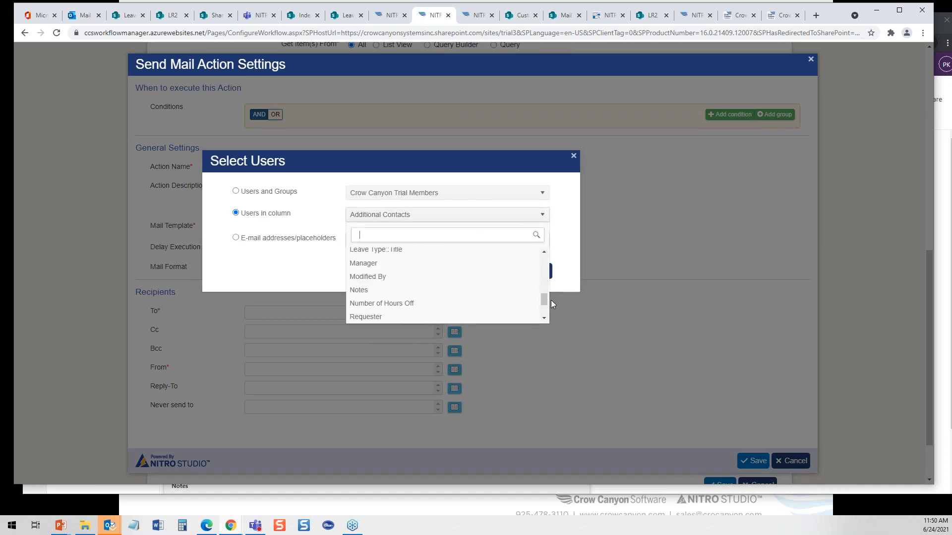
pyautogui.click(409, 267)
pyautogui.click(510, 271)
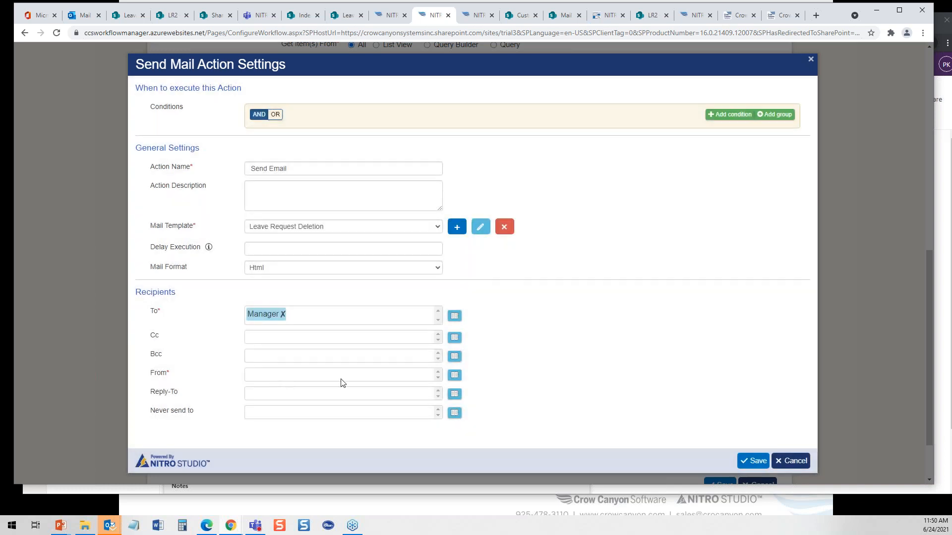
# Set the mail's From recipient to the company's no-reply e-mail address.
pyautogui.click(454, 376)
pyautogui.click(369, 242)
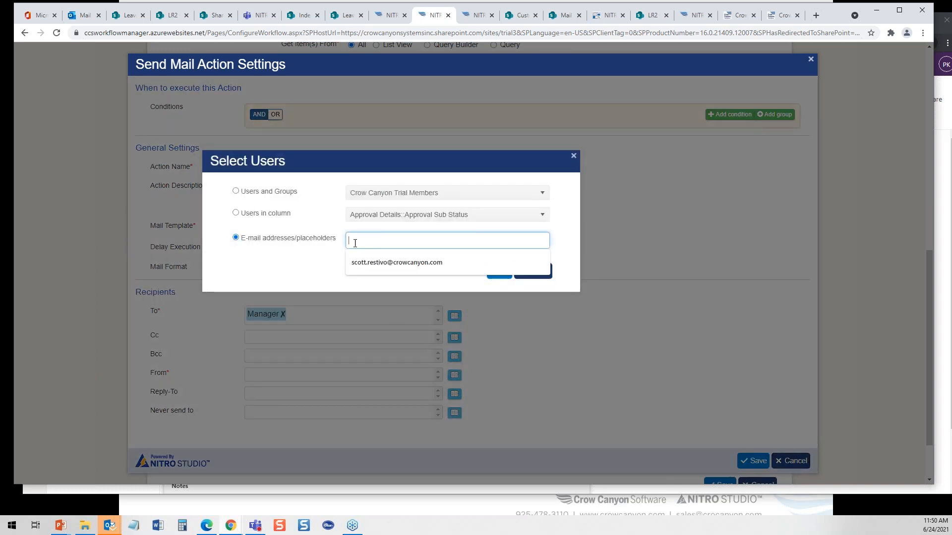
pyautogui.click(370, 261)
pyautogui.moveTo(457, 244); pyautogui.dragTo(187, 227)
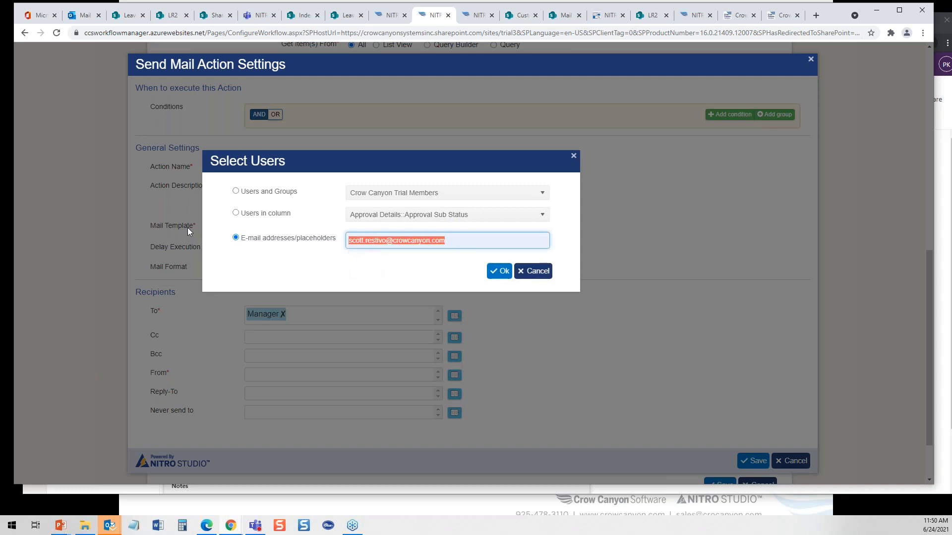
pyautogui.write('no')
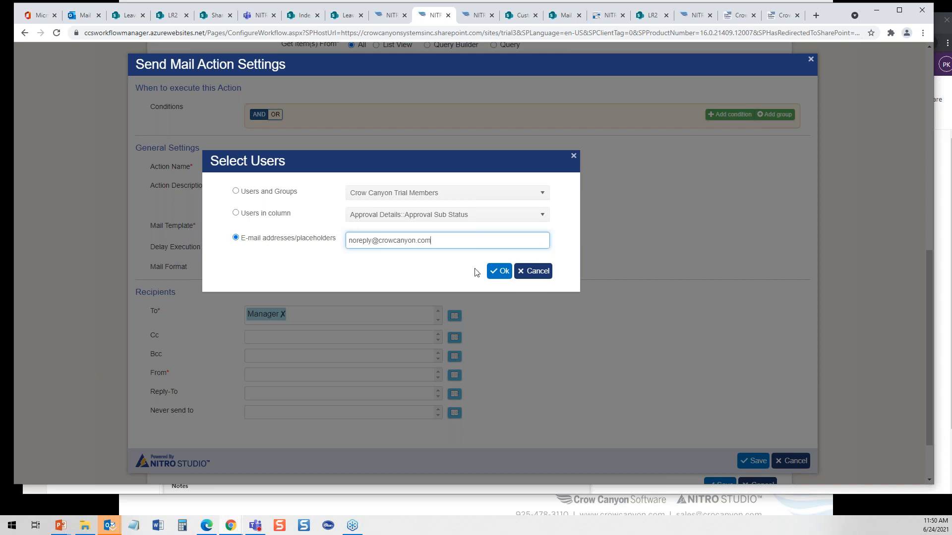
pyautogui.click(498, 271)
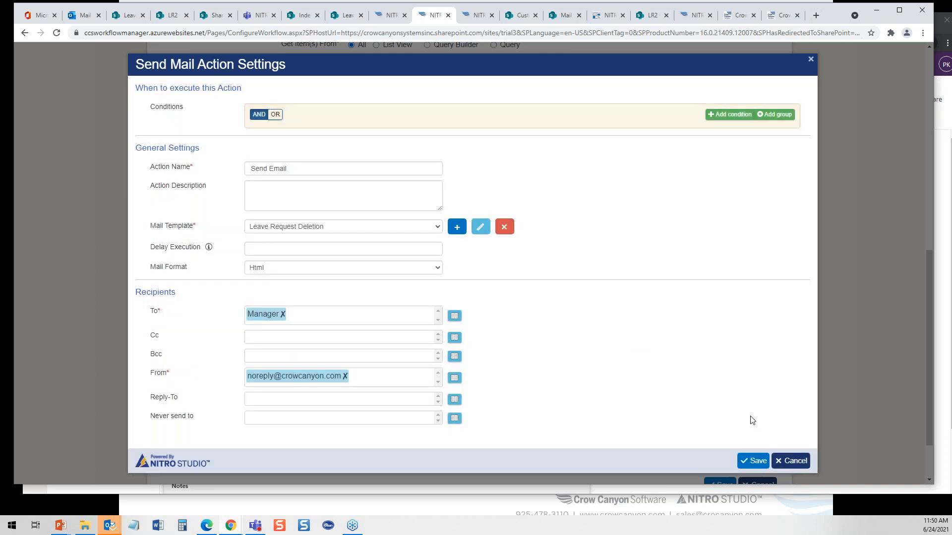
# Save the Send Email action and the Approval Reminder workflow.
pyautogui.click(757, 462)
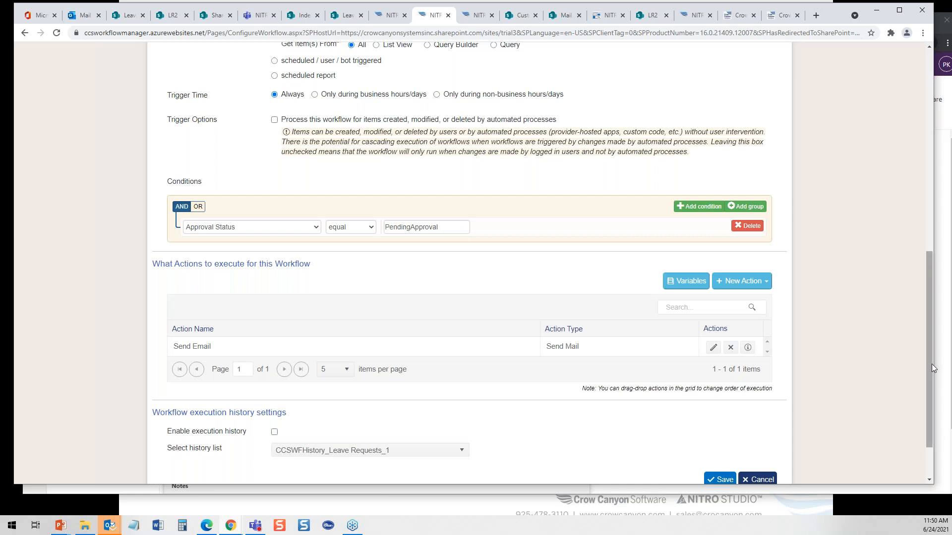
pyautogui.scroll(-2, 932, 380)
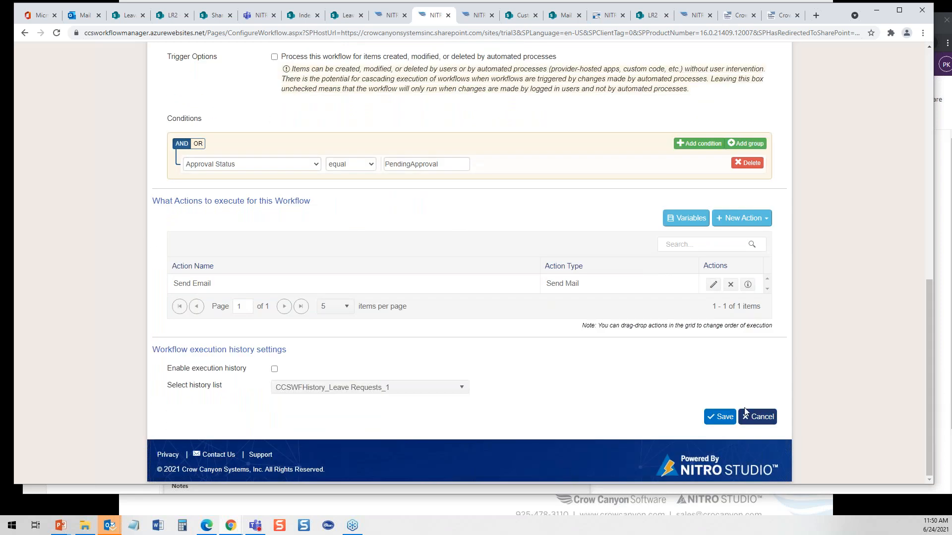
pyautogui.click(721, 420)
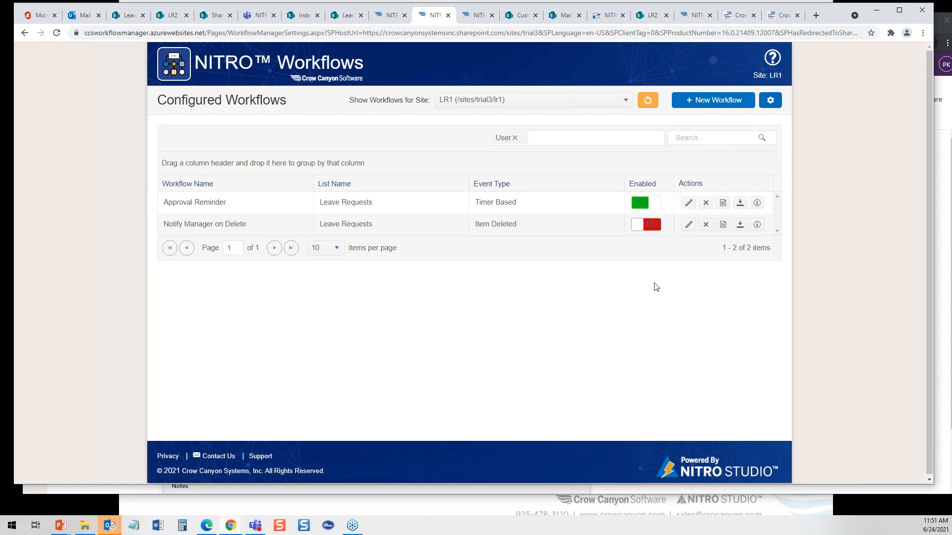
# Reopen the Approval Reminder workflow and begin an Update List Item action on the current item with a new column mapping.
pyautogui.click(689, 203)
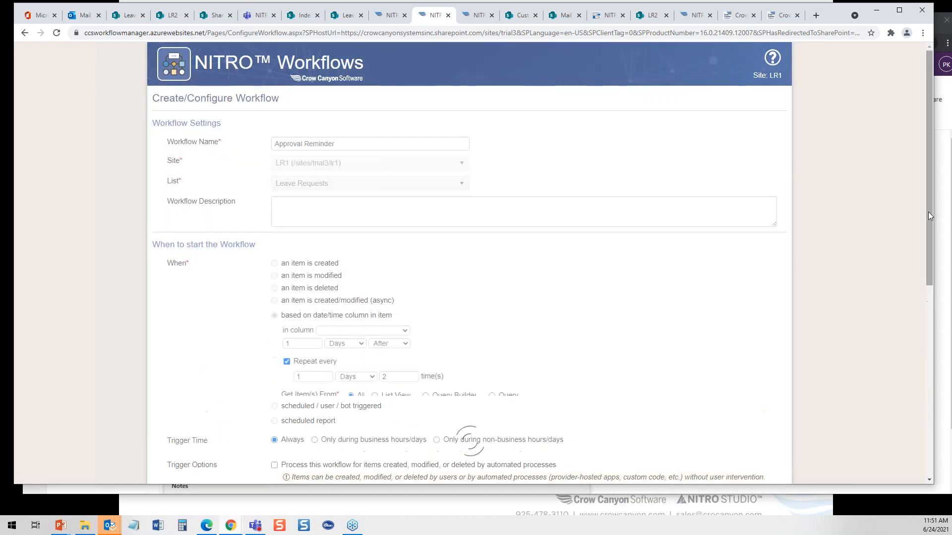
pyautogui.moveTo(927, 220); pyautogui.dragTo(940, 379)
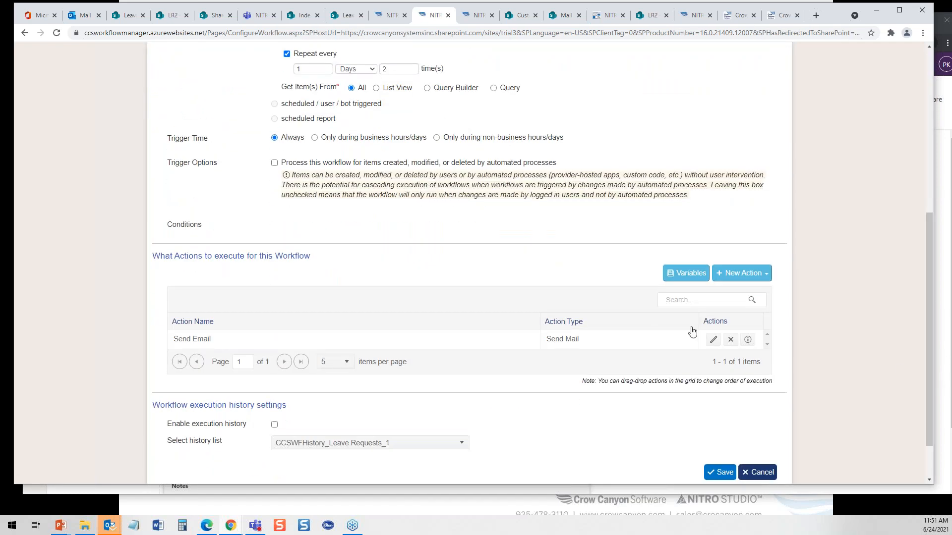
pyautogui.click(730, 281)
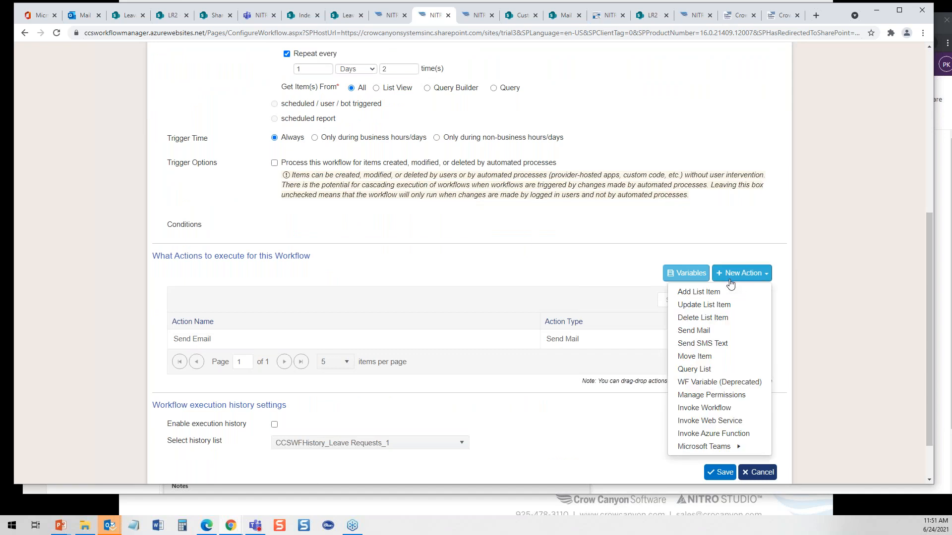
pyautogui.click(713, 305)
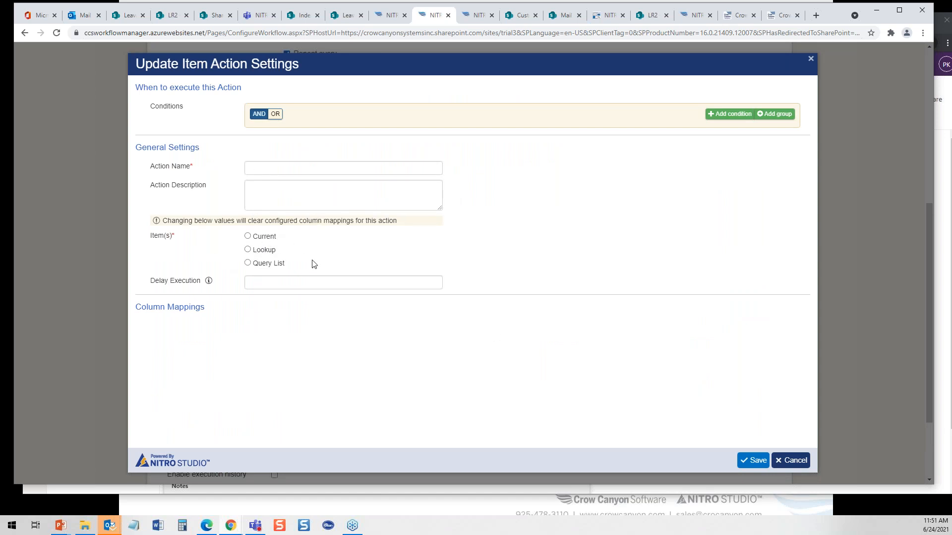
pyautogui.click(248, 237)
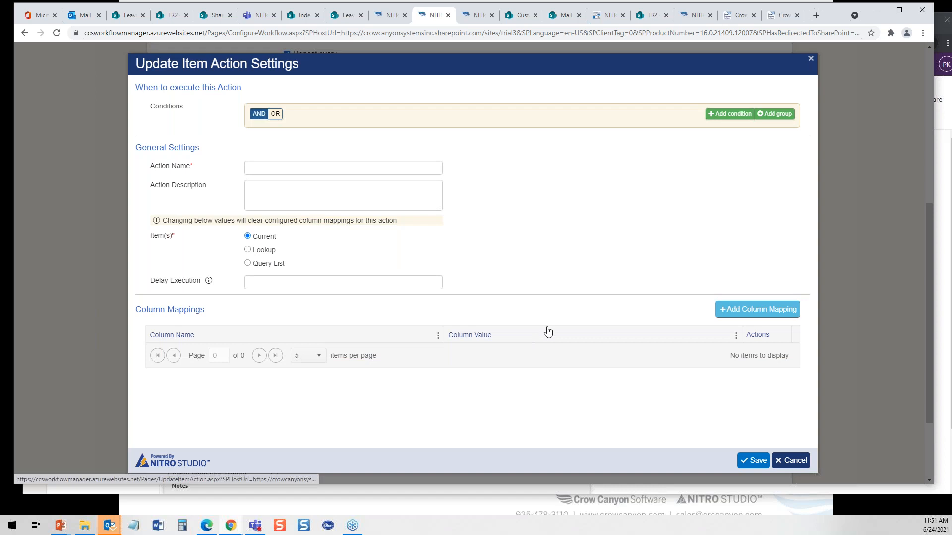
pyautogui.click(775, 309)
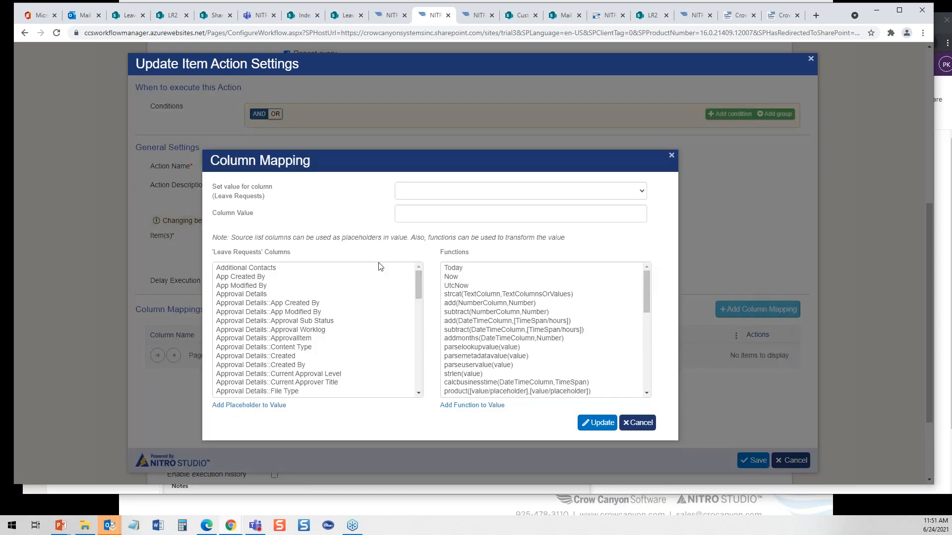
# Select Manager as the column to update, and discard both the mapping and the Update List Item action.
pyautogui.click(436, 196)
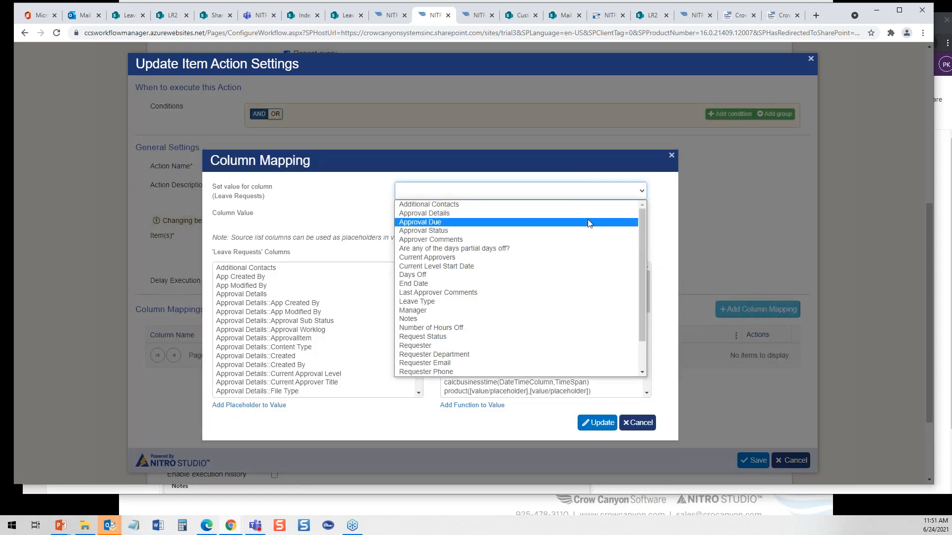
pyautogui.scroll(-2, 643, 238)
pyautogui.scroll(1, 496, 219)
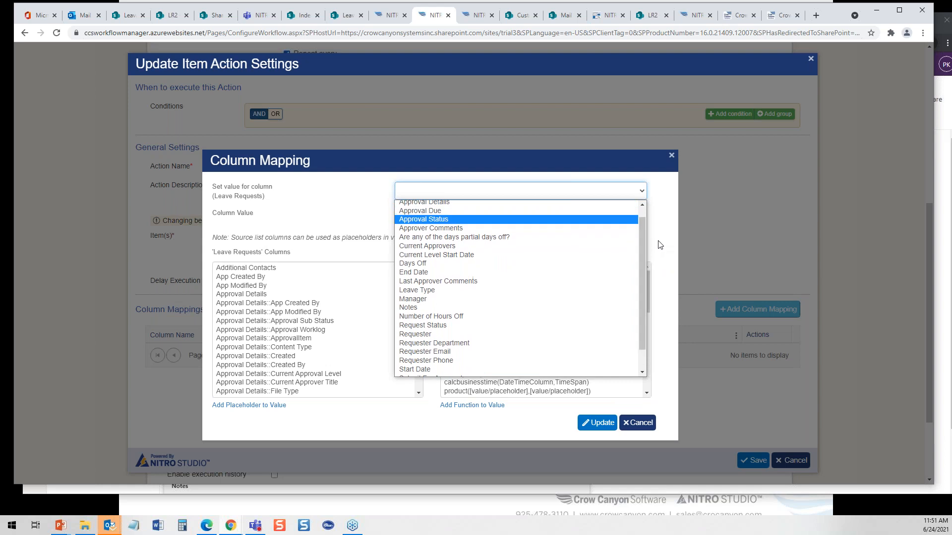
pyautogui.click(421, 301)
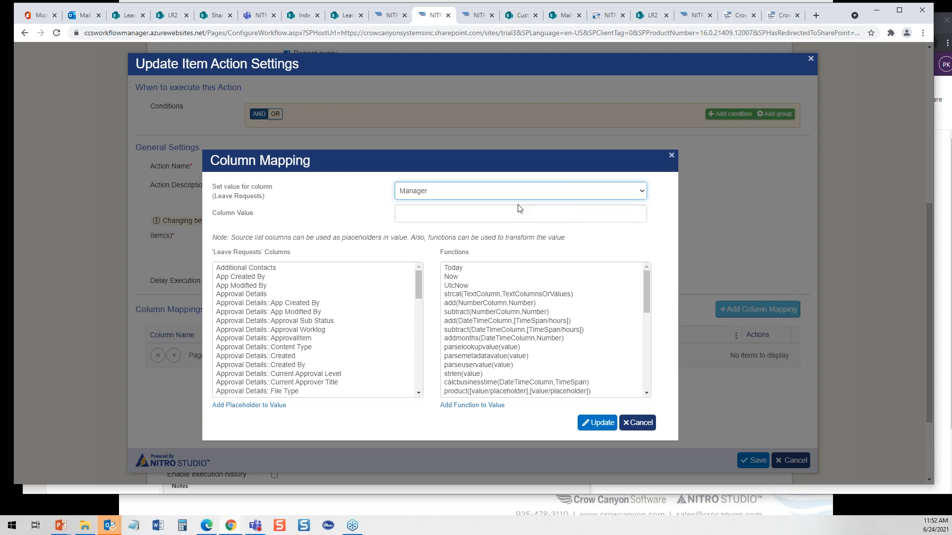
pyautogui.click(641, 426)
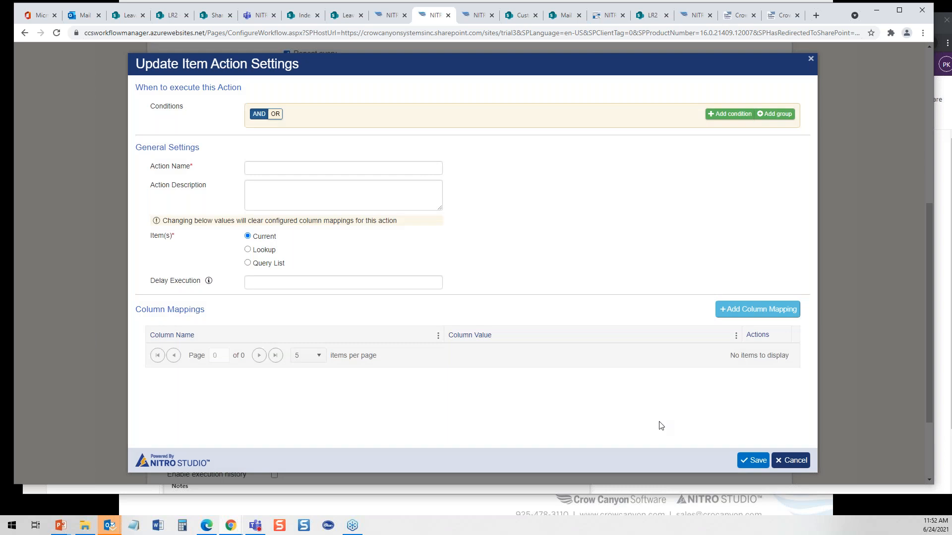
pyautogui.click(794, 461)
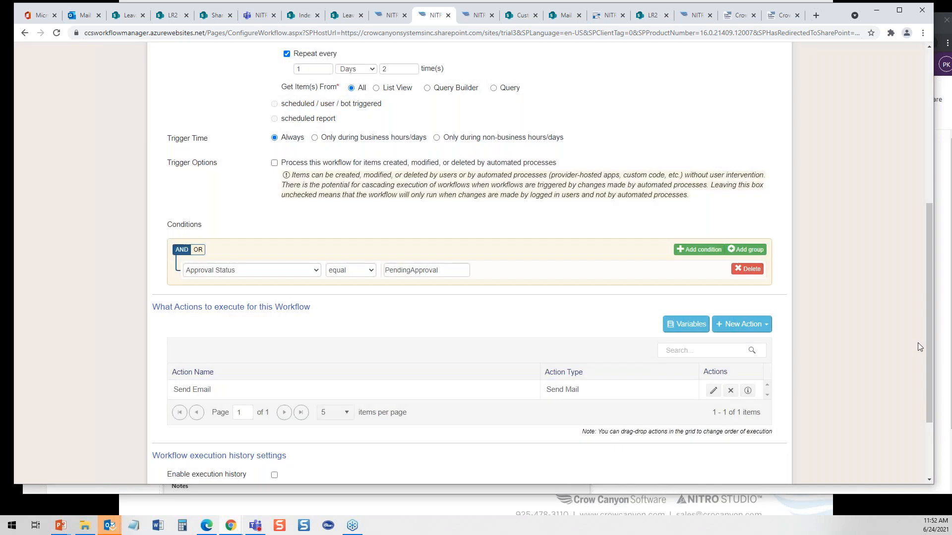
# Review the Approval Reminder workflow's trigger, repeat settings and condition, and return to the configured workflows without saving.
pyautogui.moveTo(929, 331); pyautogui.dragTo(948, 183)
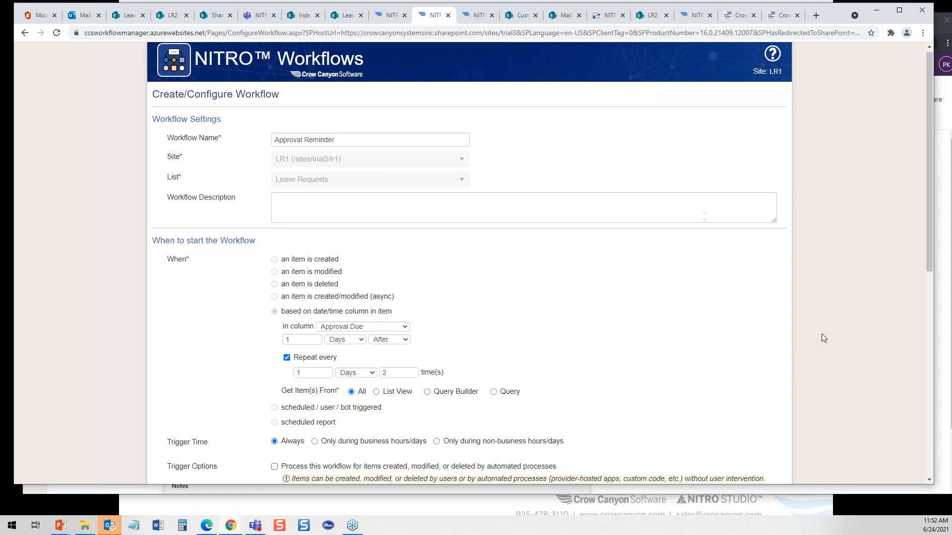
pyautogui.scroll(-5, 929, 253)
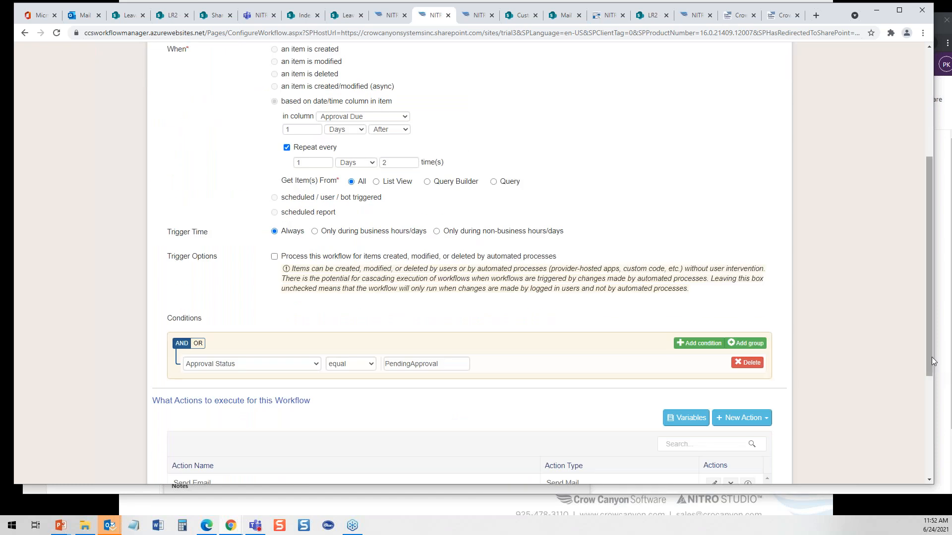
pyautogui.scroll(-3, 932, 403)
pyautogui.click(775, 450)
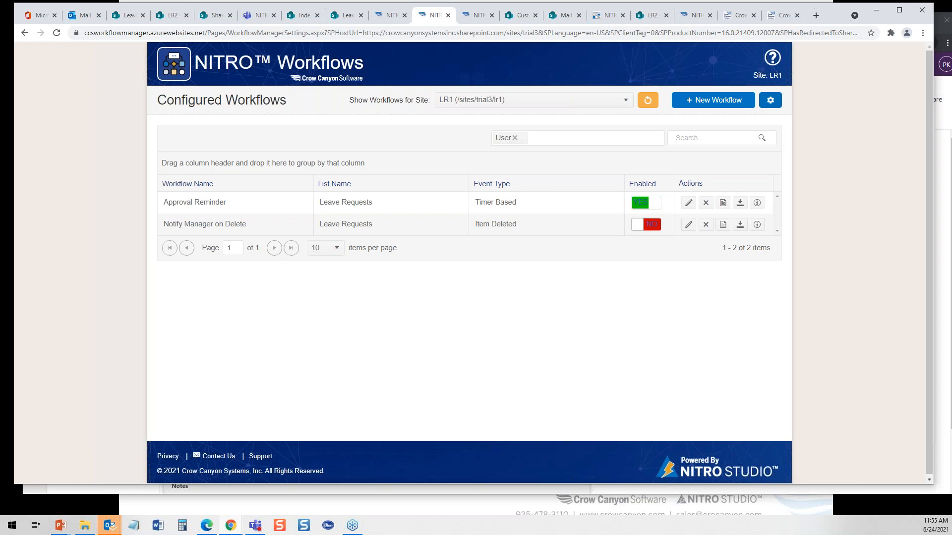
# Switch to the Crow Canyon website and look through the Training & Quick Starts page under Support.
pyautogui.click(741, 19)
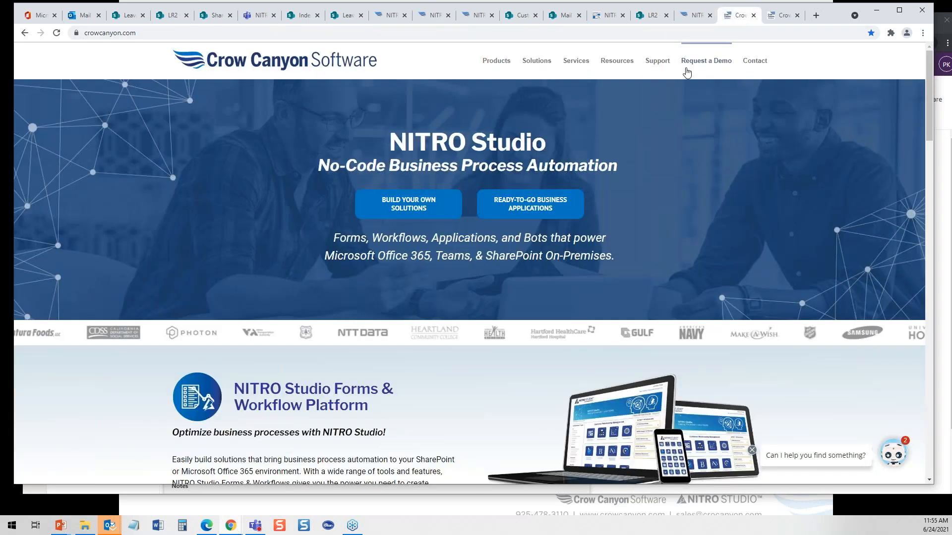
pyautogui.moveTo(673, 66)
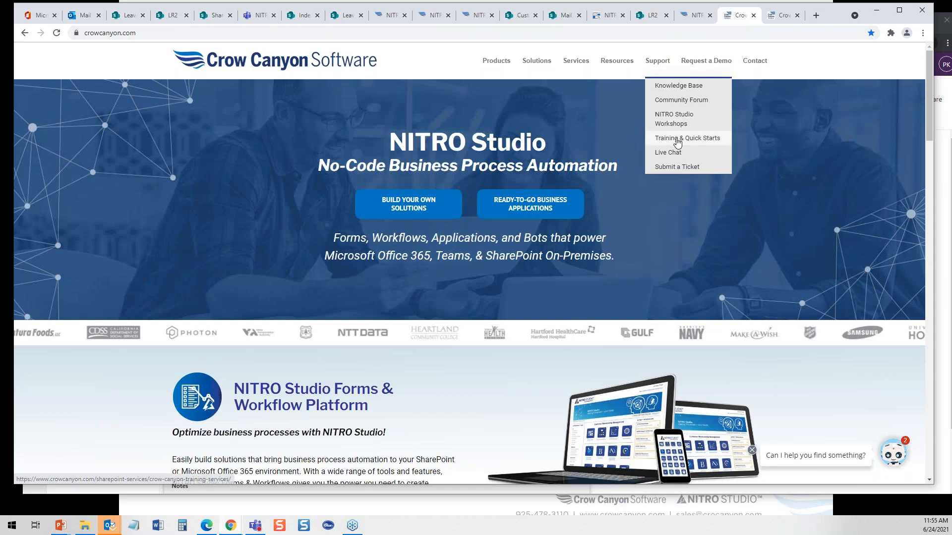
pyautogui.click(675, 139)
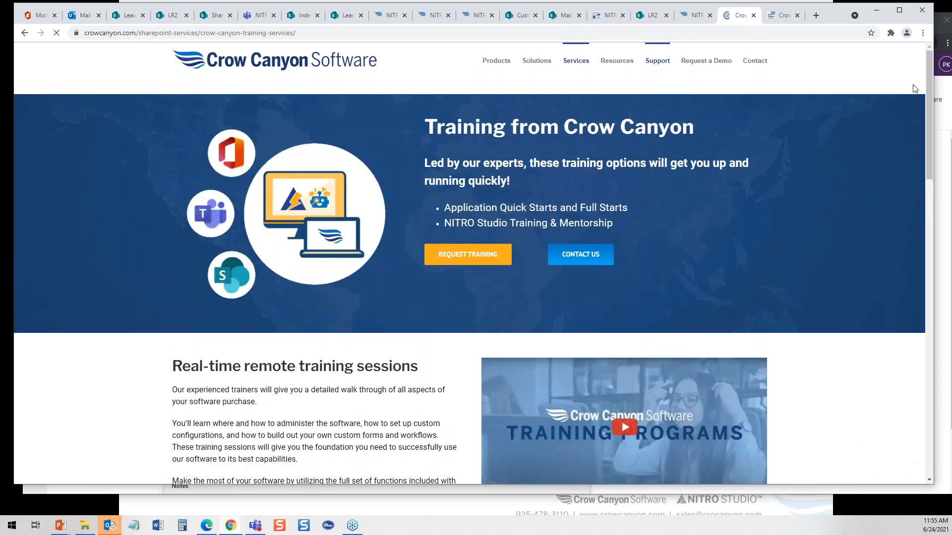
pyautogui.moveTo(932, 101); pyautogui.dragTo(950, 230)
pyautogui.scroll(10, 842, 198)
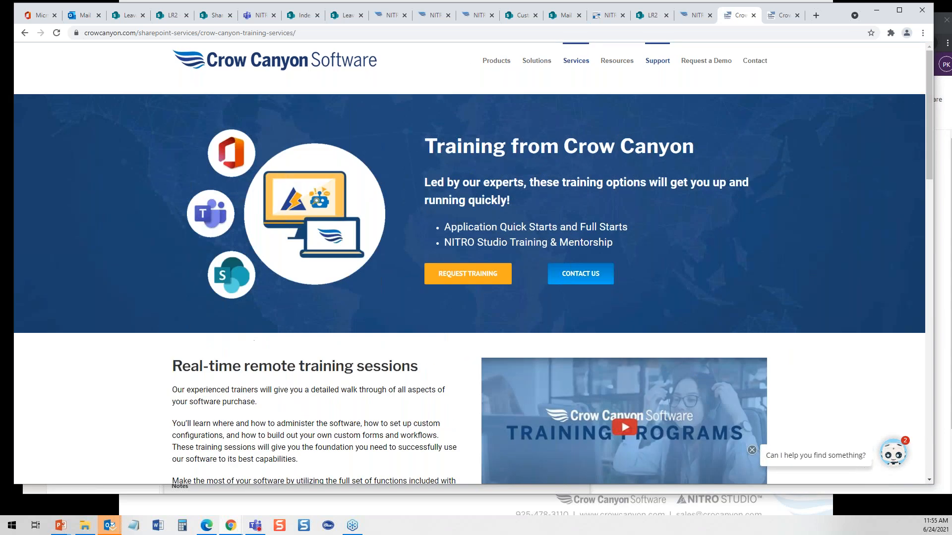
# Open the NITRO Studio Workshops page under Support and look through the upcoming workshops.
pyautogui.moveTo(662, 61)
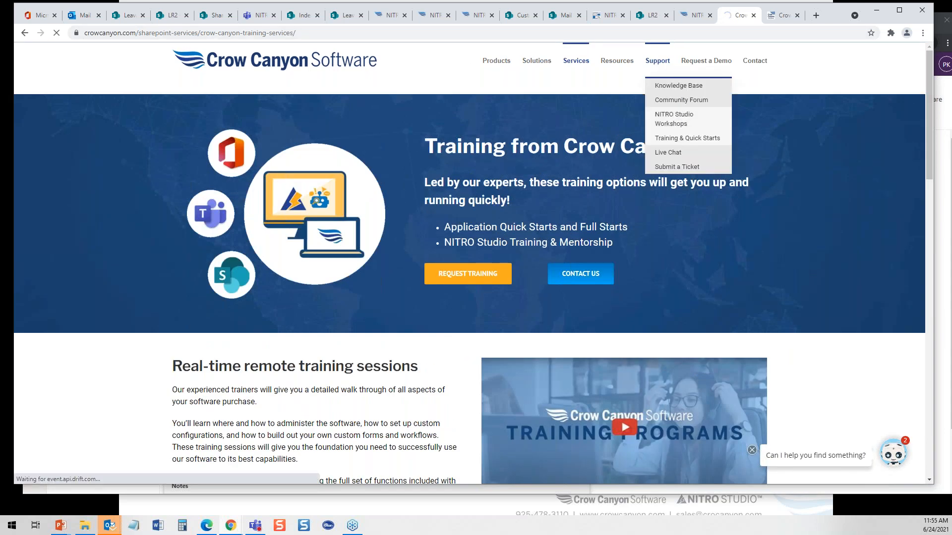
pyautogui.click(675, 120)
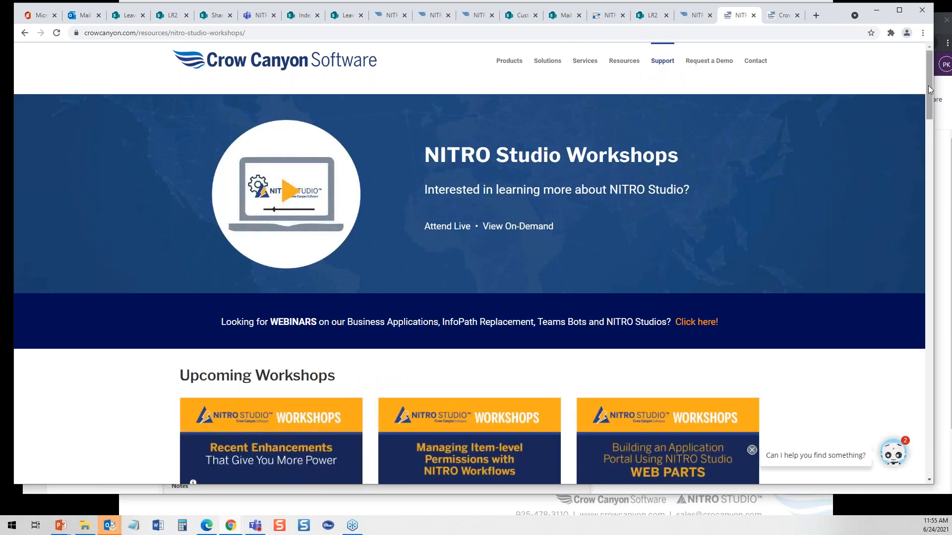
pyautogui.moveTo(928, 89); pyautogui.dragTo(928, 90)
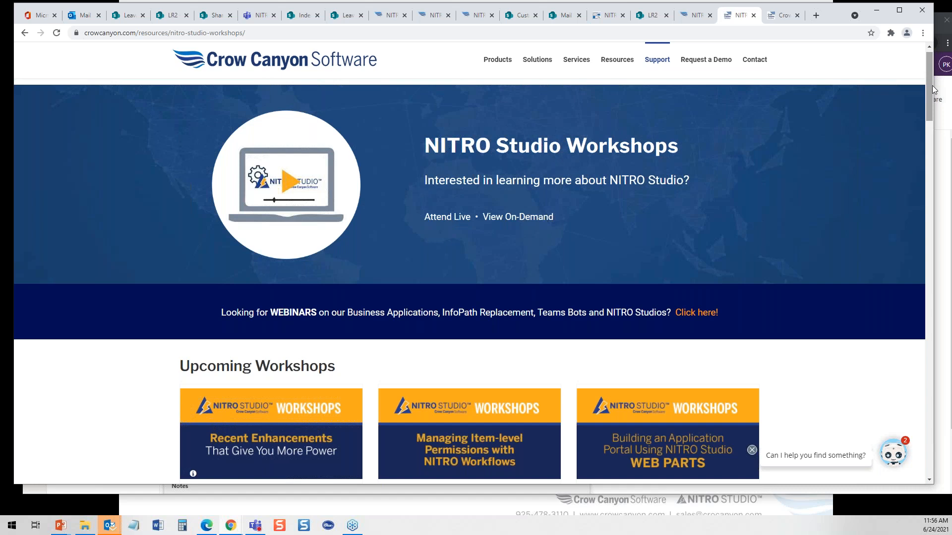
pyautogui.moveTo(931, 90); pyautogui.dragTo(940, 119)
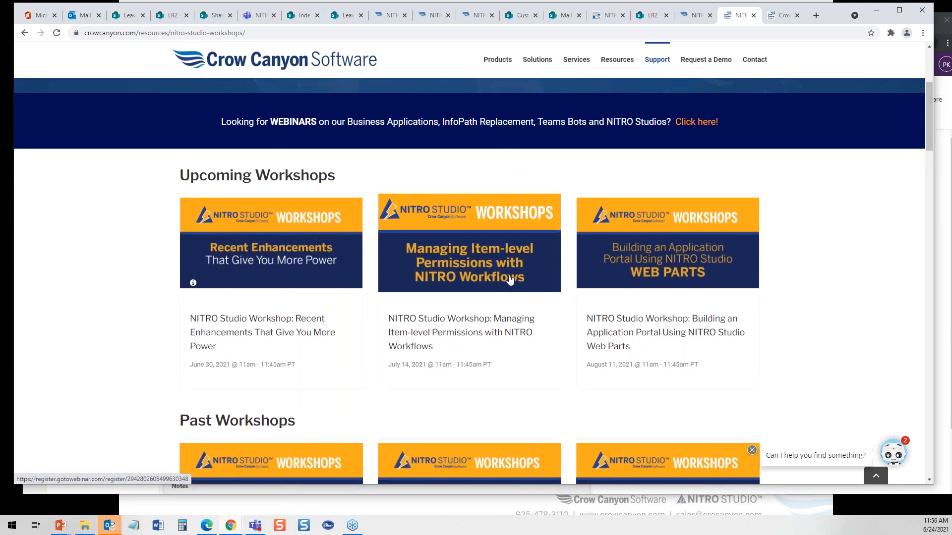
pyautogui.moveTo(926, 127); pyautogui.dragTo(917, 99)
pyautogui.moveTo(660, 65)
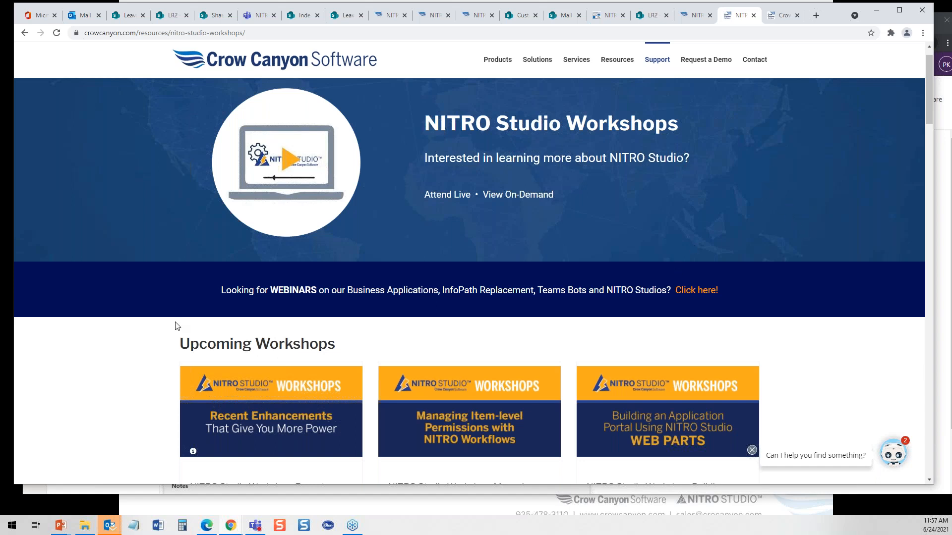
# Open the Time-Off Calendar of the LR2 site, check its PTO overlay, and display the leave entries for July 2021.
pyautogui.click(652, 17)
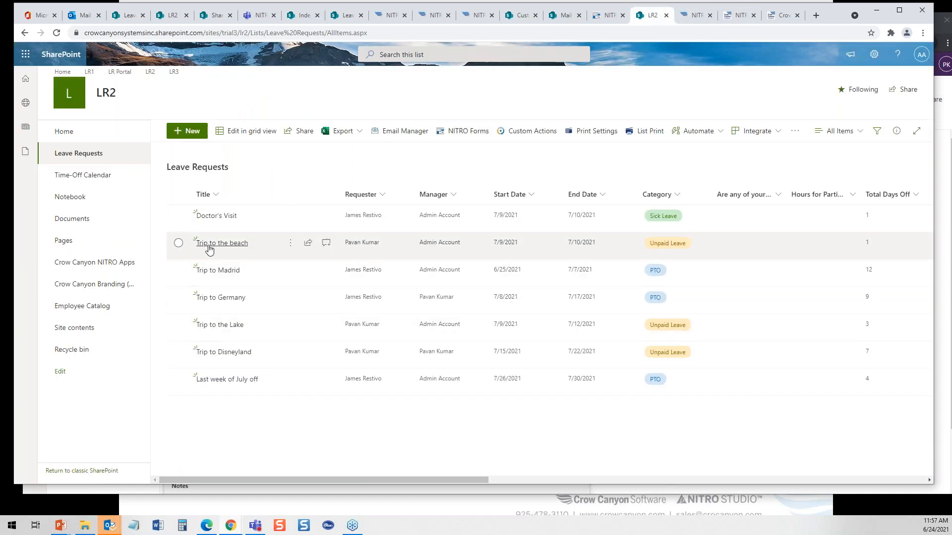
pyautogui.click(98, 181)
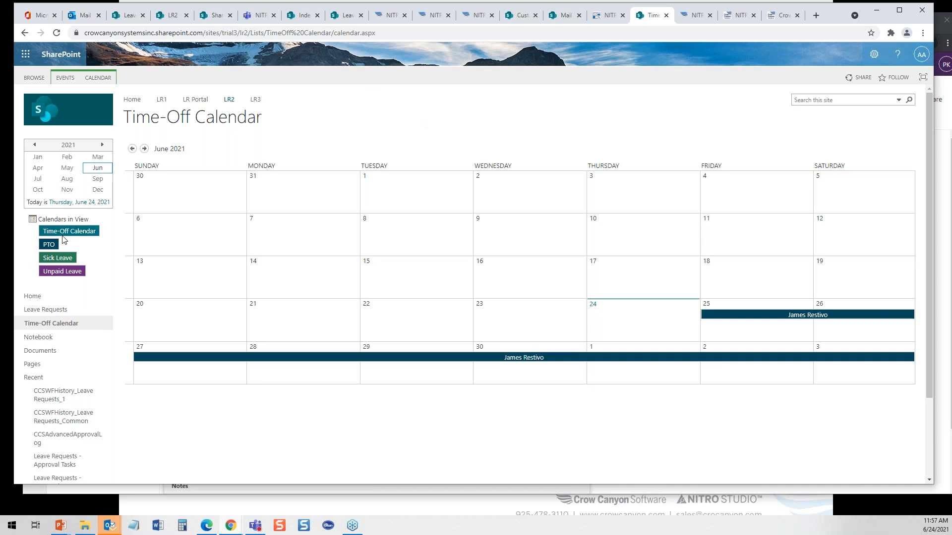
pyautogui.click(48, 246)
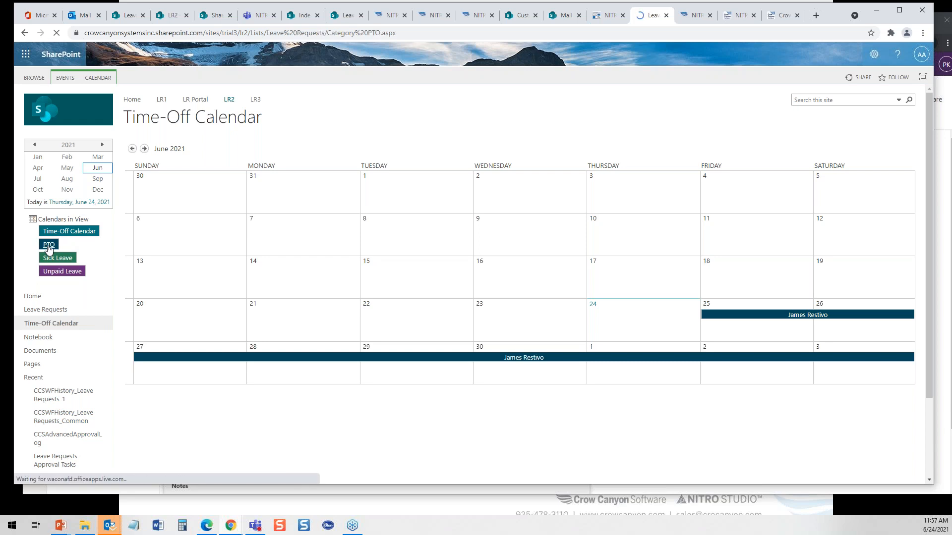
pyautogui.click(54, 244)
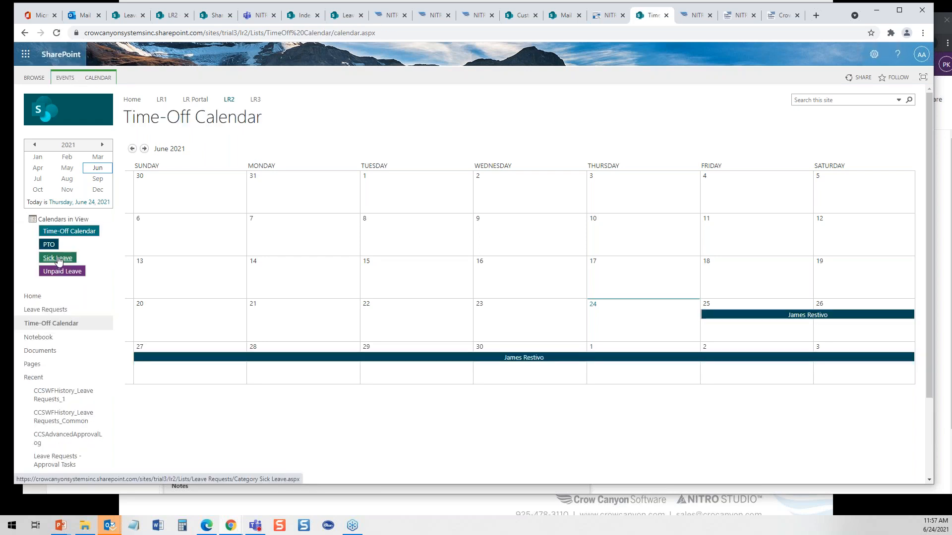
pyautogui.moveTo(154, 321)
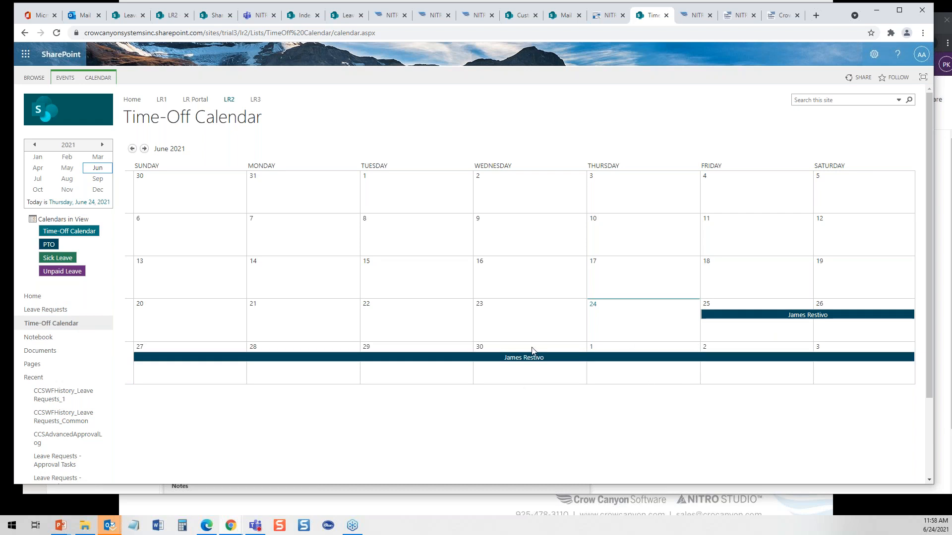
pyautogui.click(144, 149)
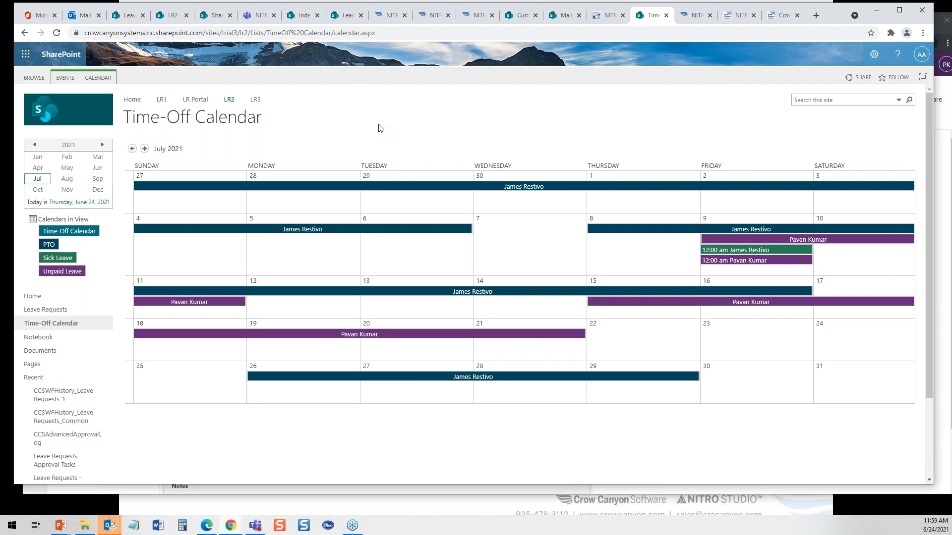
# Look through the available apps on the NITRO Studio home page for LR1, and switch back to the Upcoming Webinars slide.
pyautogui.click(434, 15)
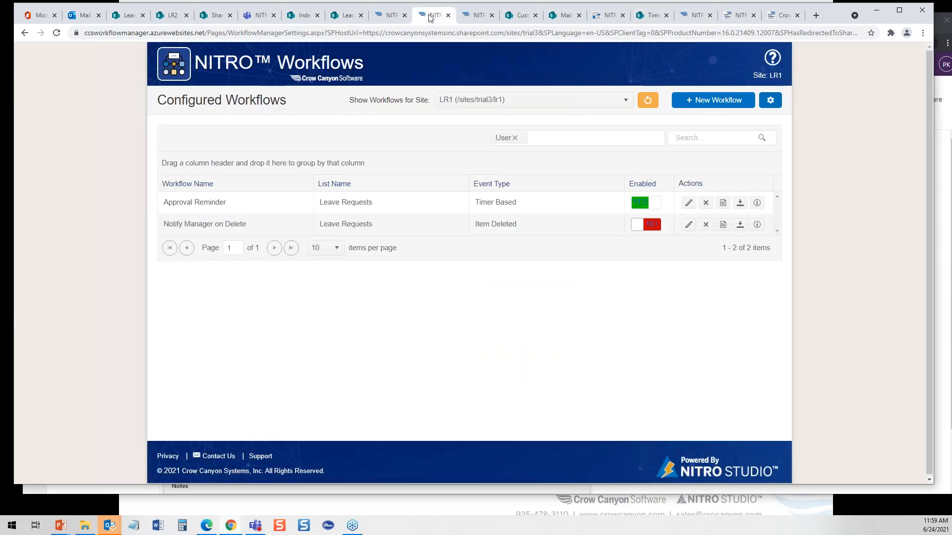
pyautogui.click(395, 16)
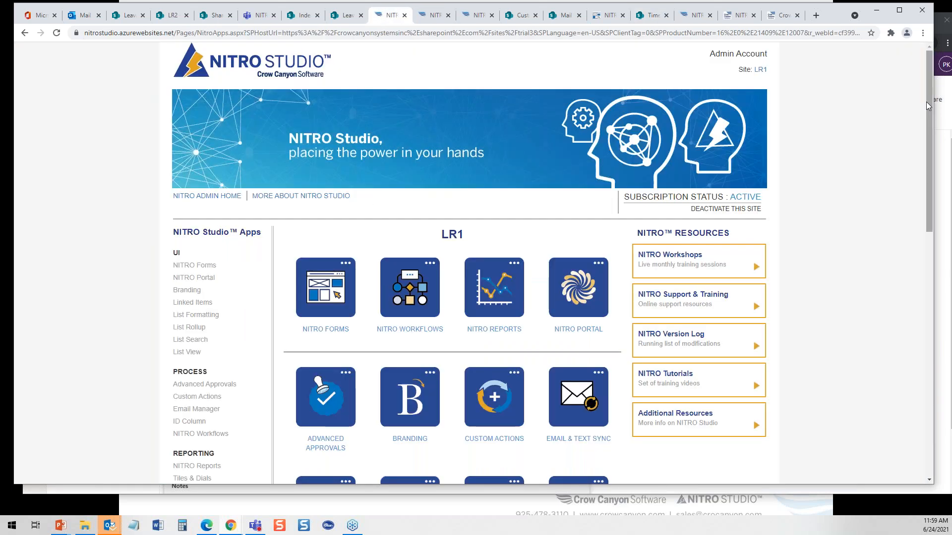
pyautogui.moveTo(930, 107); pyautogui.dragTo(936, 175)
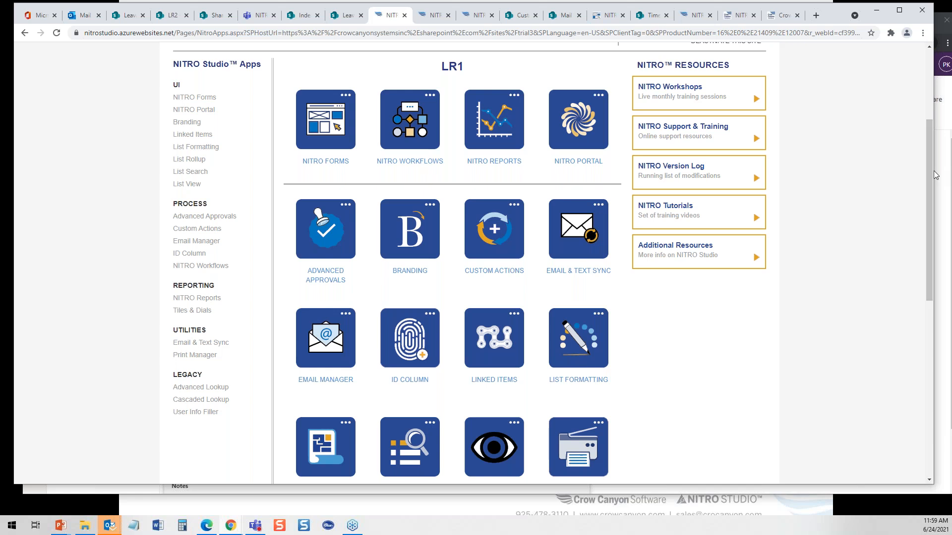
pyautogui.moveTo(932, 143); pyautogui.dragTo(934, 72)
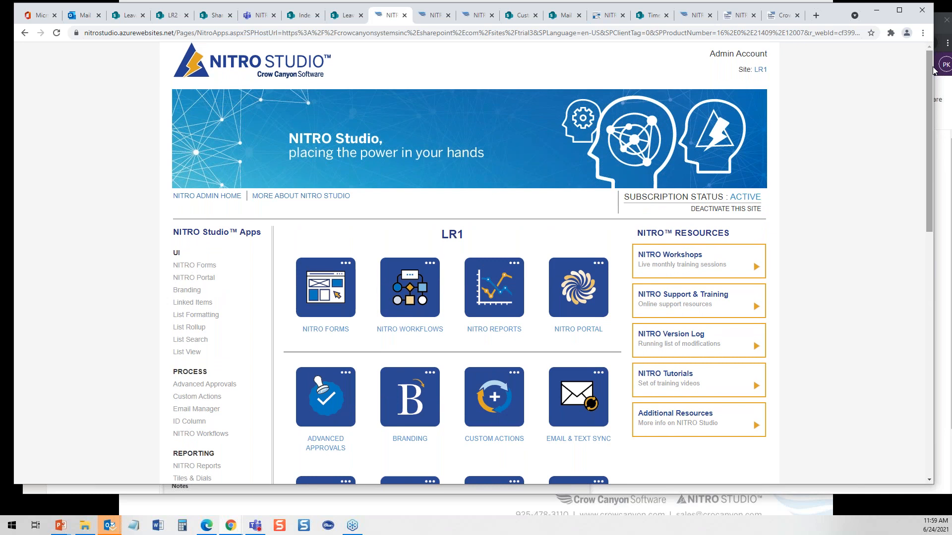
pyautogui.moveTo(930, 74); pyautogui.dragTo(917, 70)
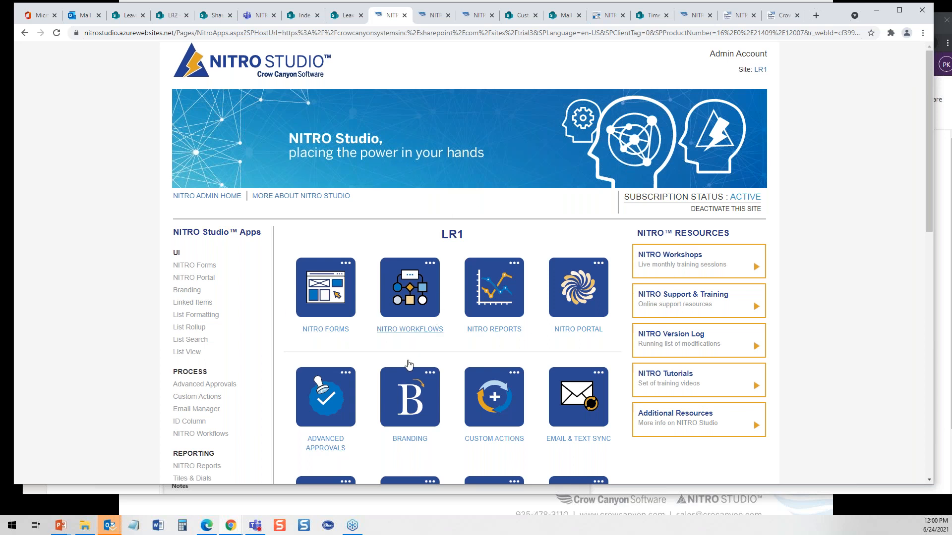
pyautogui.moveTo(930, 191); pyautogui.dragTo(950, 293)
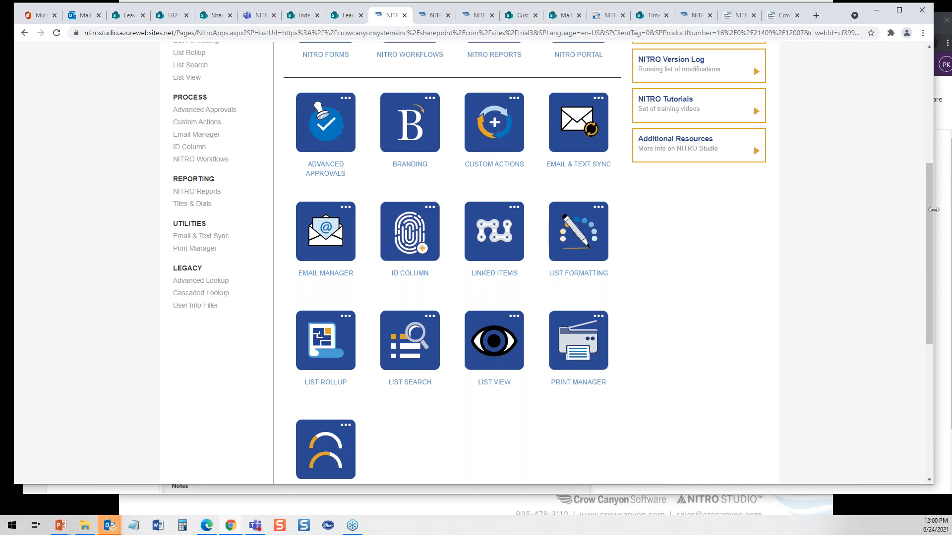
pyautogui.moveTo(928, 210); pyautogui.dragTo(928, 74)
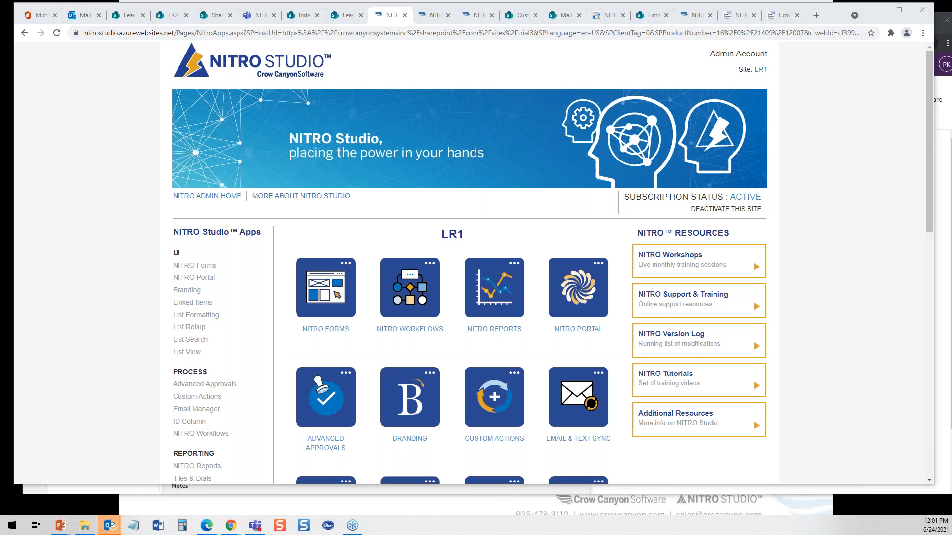
pyautogui.hotkey('alt', 'Tab')
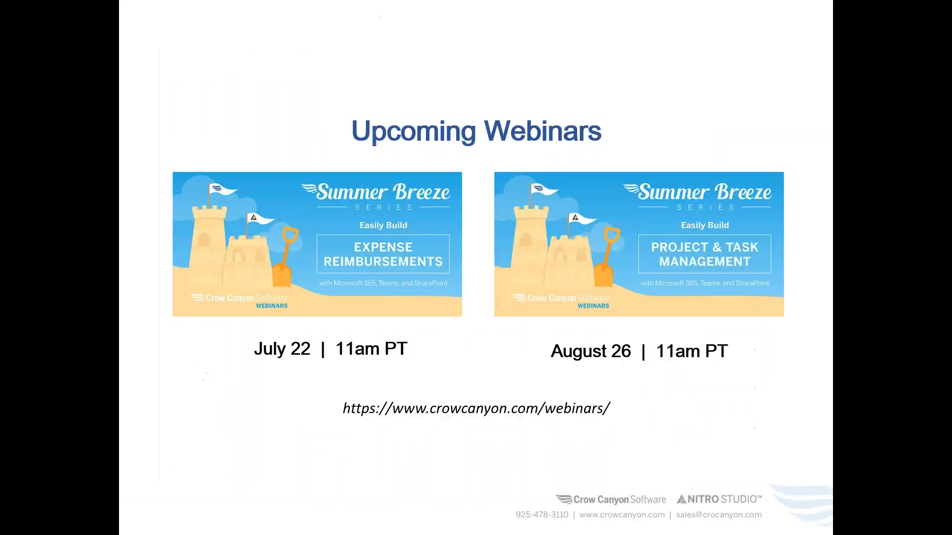